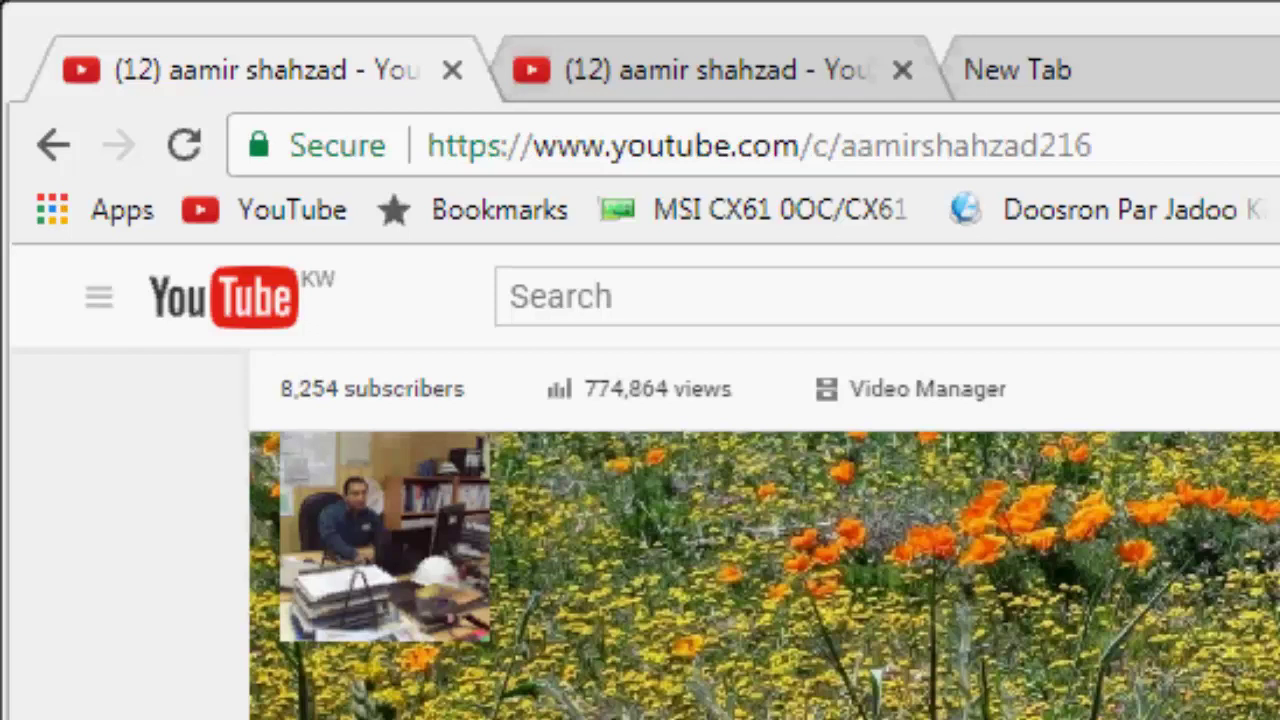
# - Minimize the YouTube channel page in Chrome to uncover the AutoCAD 2017 drawing
pyautogui.moveTo(385, 535)
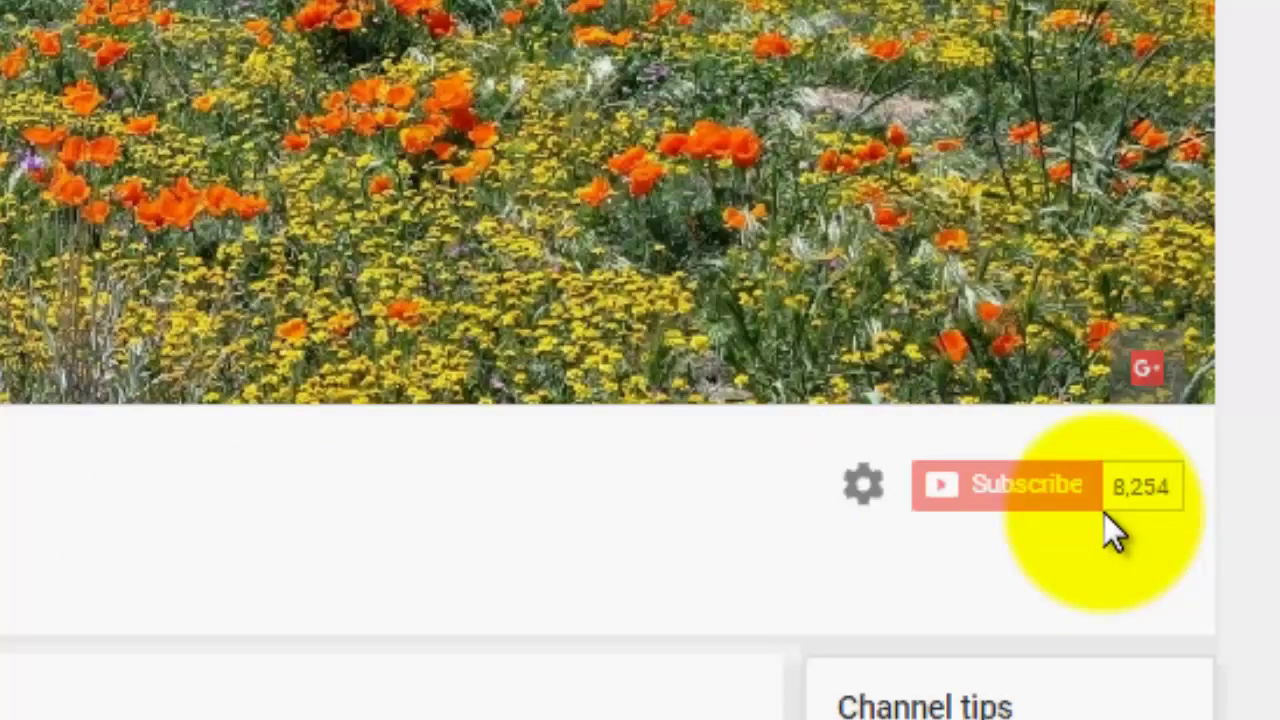
pyautogui.moveTo(1148, 489)
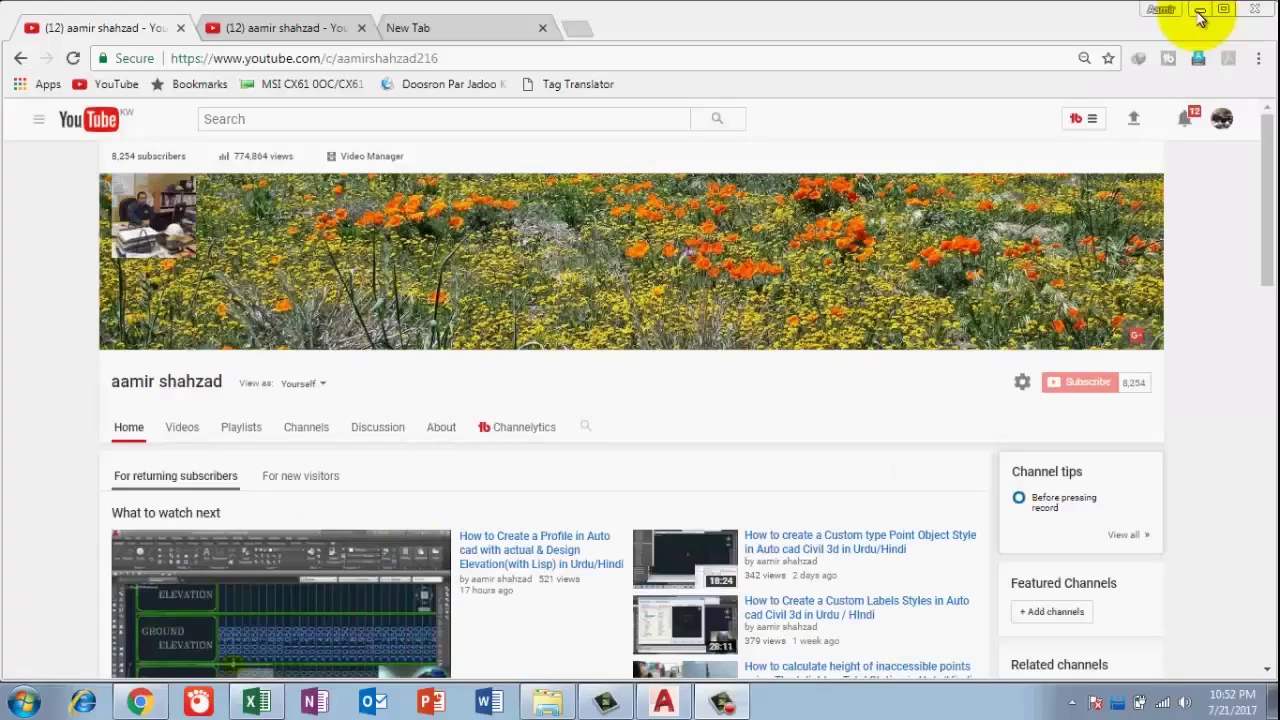
pyautogui.click(1199, 12)
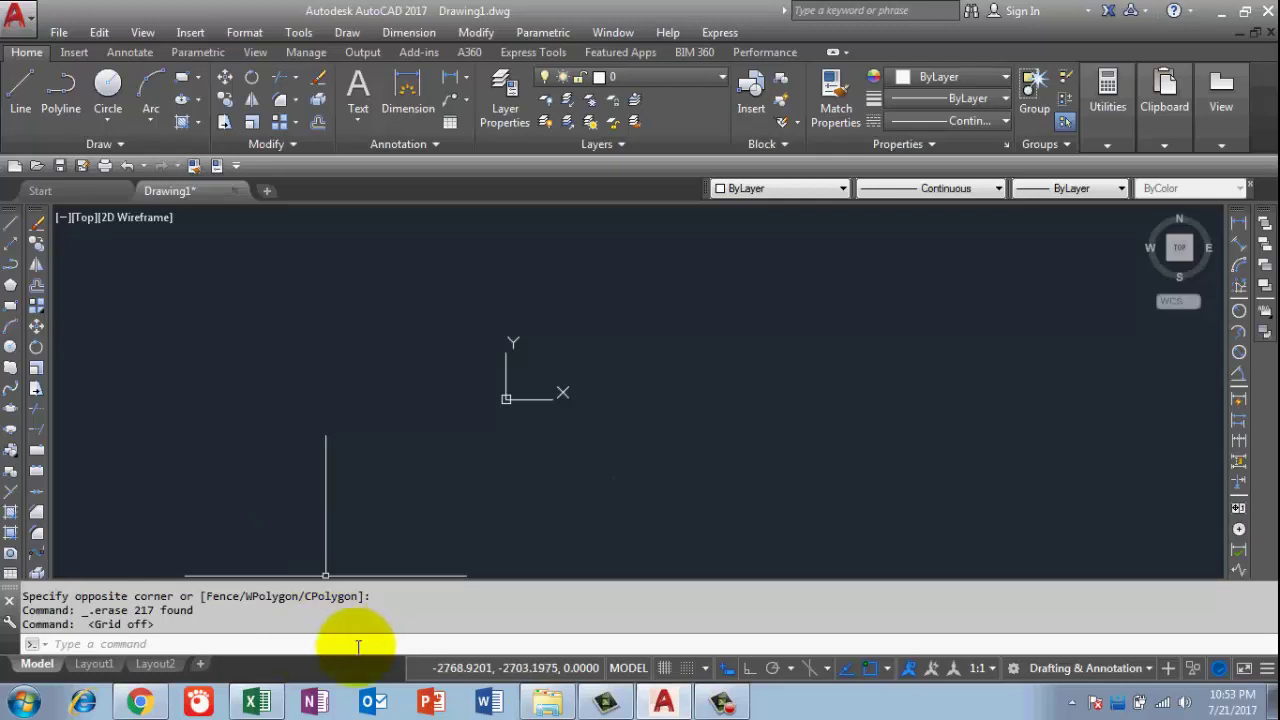
# - Switch to Excel's Book1 with the Station, Actual Level, Design Level and Diff table
pyautogui.click(262, 701)
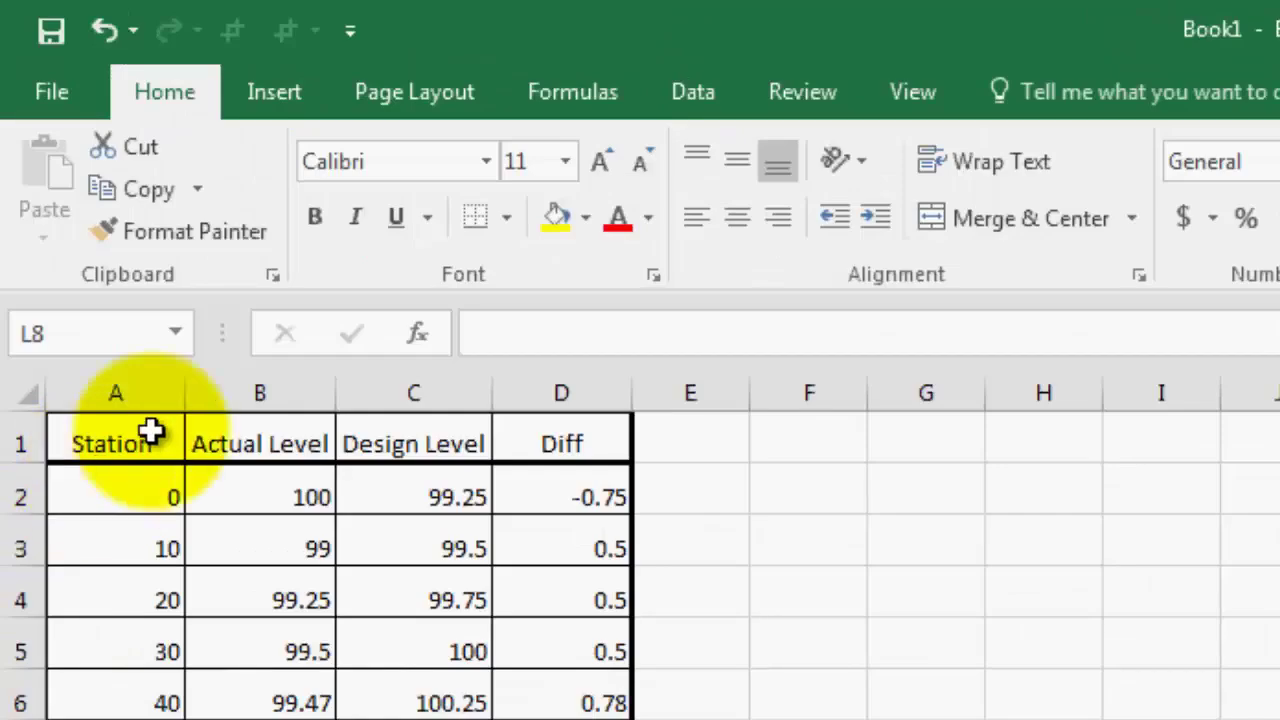
# - Point out the Station, Actual Level, Design Level and Diff headings in A1–D1
pyautogui.click(115, 430)
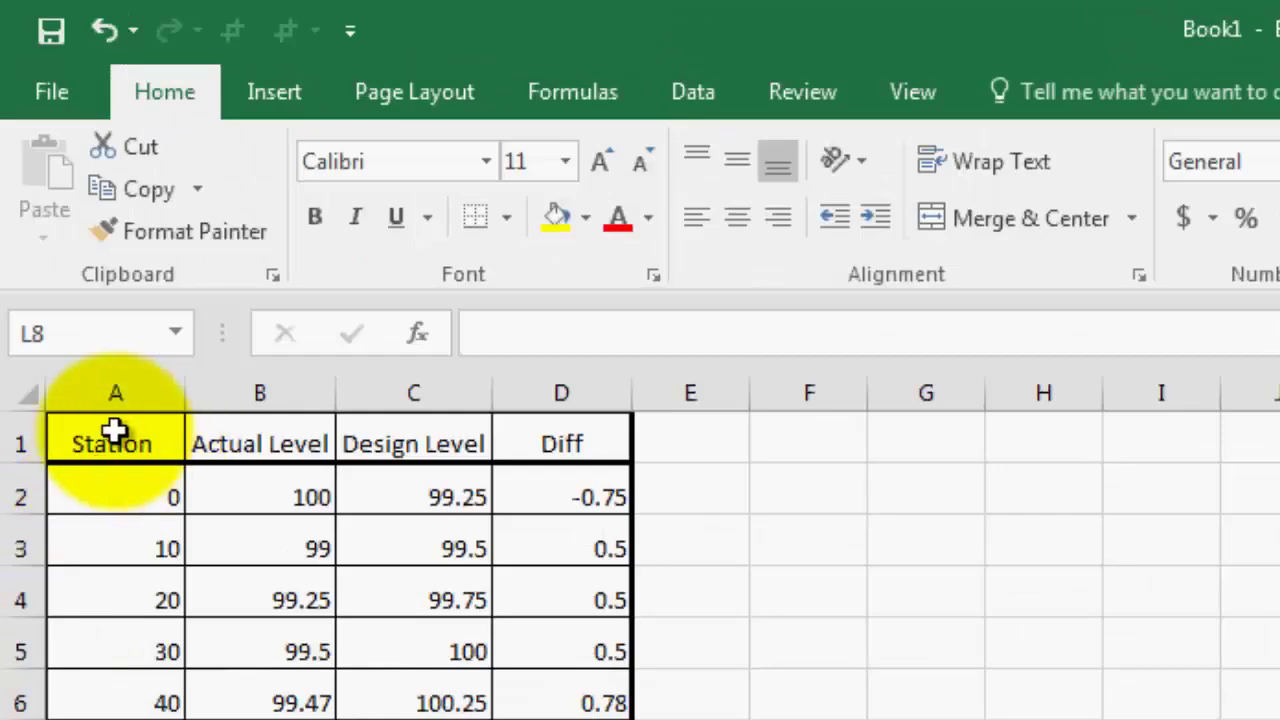
pyautogui.click(262, 432)
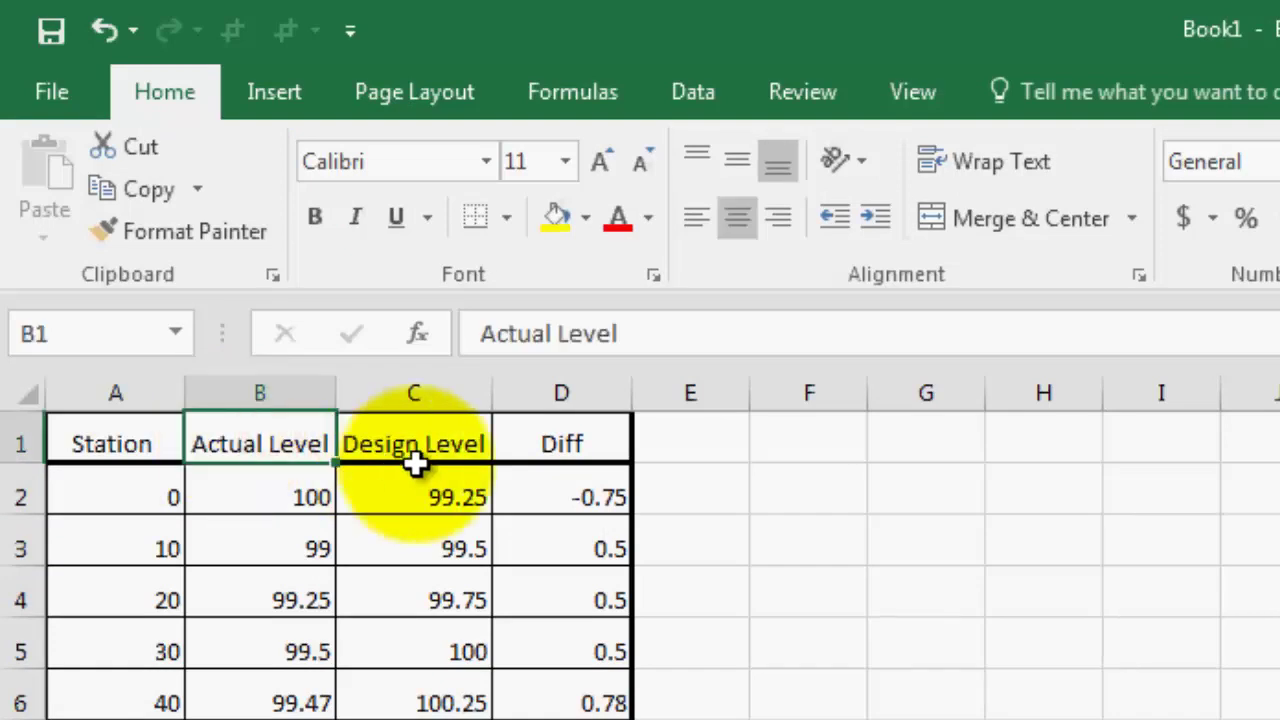
pyautogui.click(450, 437)
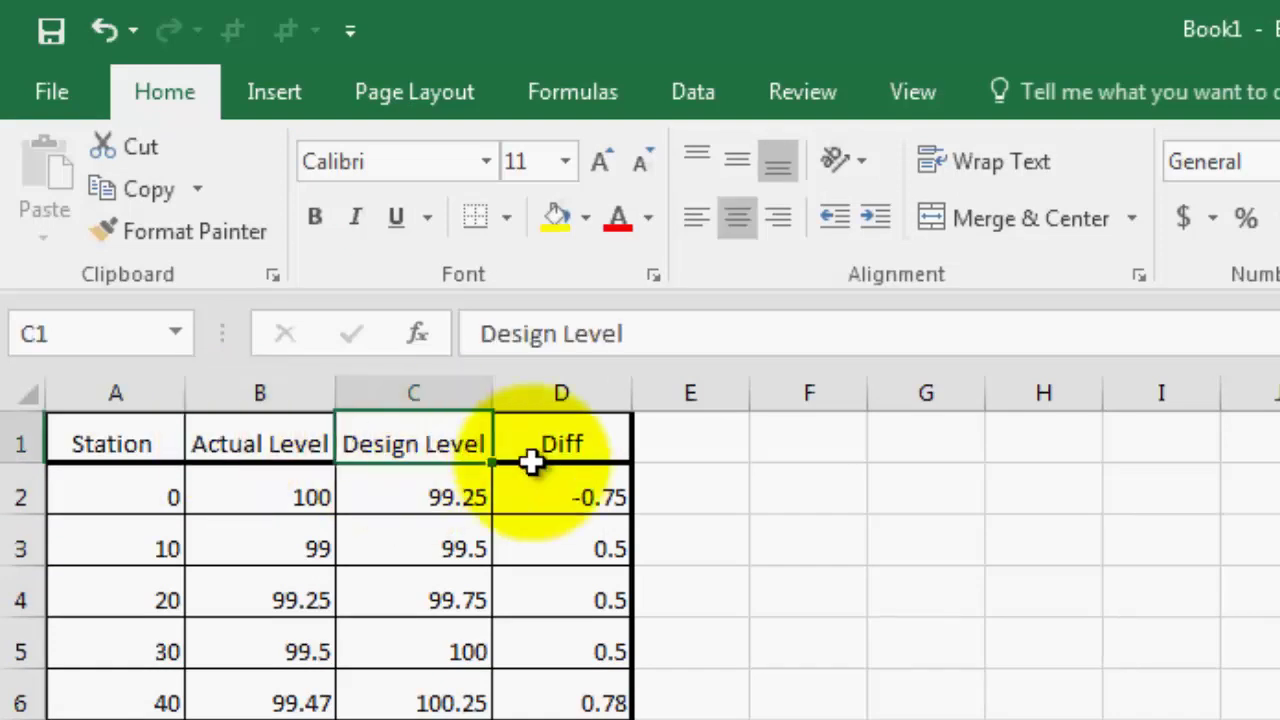
pyautogui.click(589, 433)
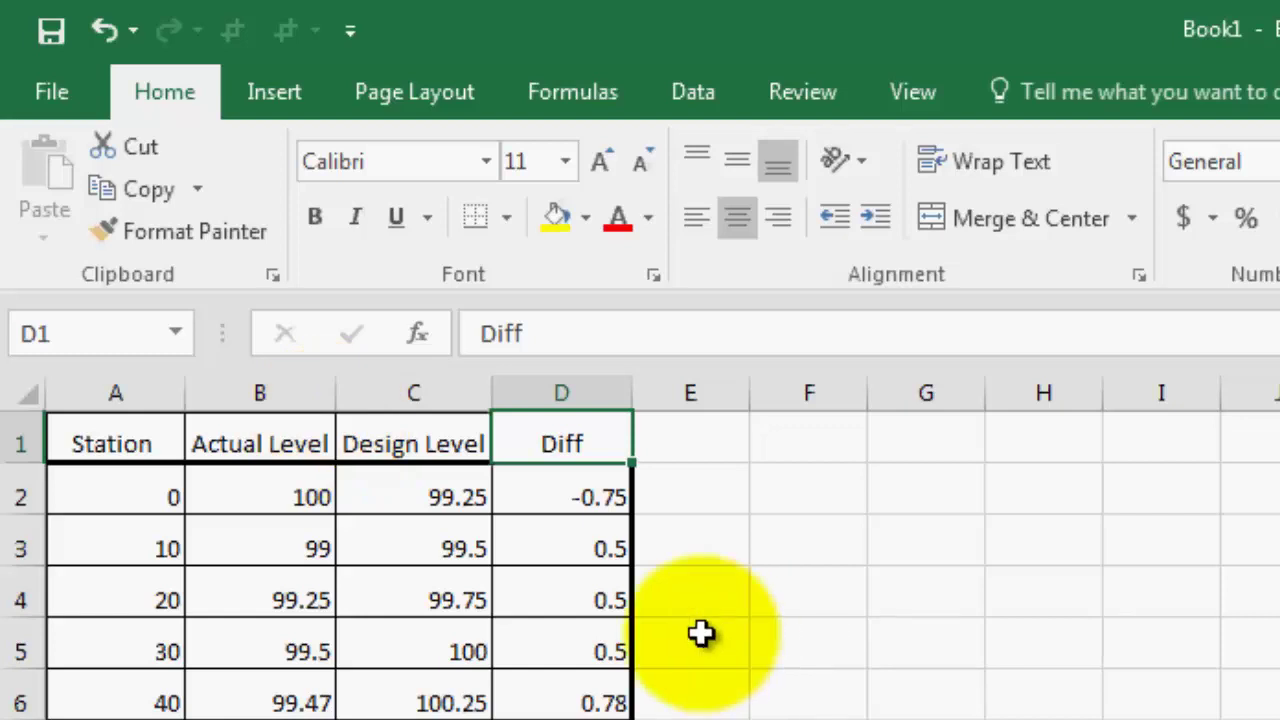
# - Point out the first station and actual level in A2 and B2, then scroll through the rows
pyautogui.click(118, 485)
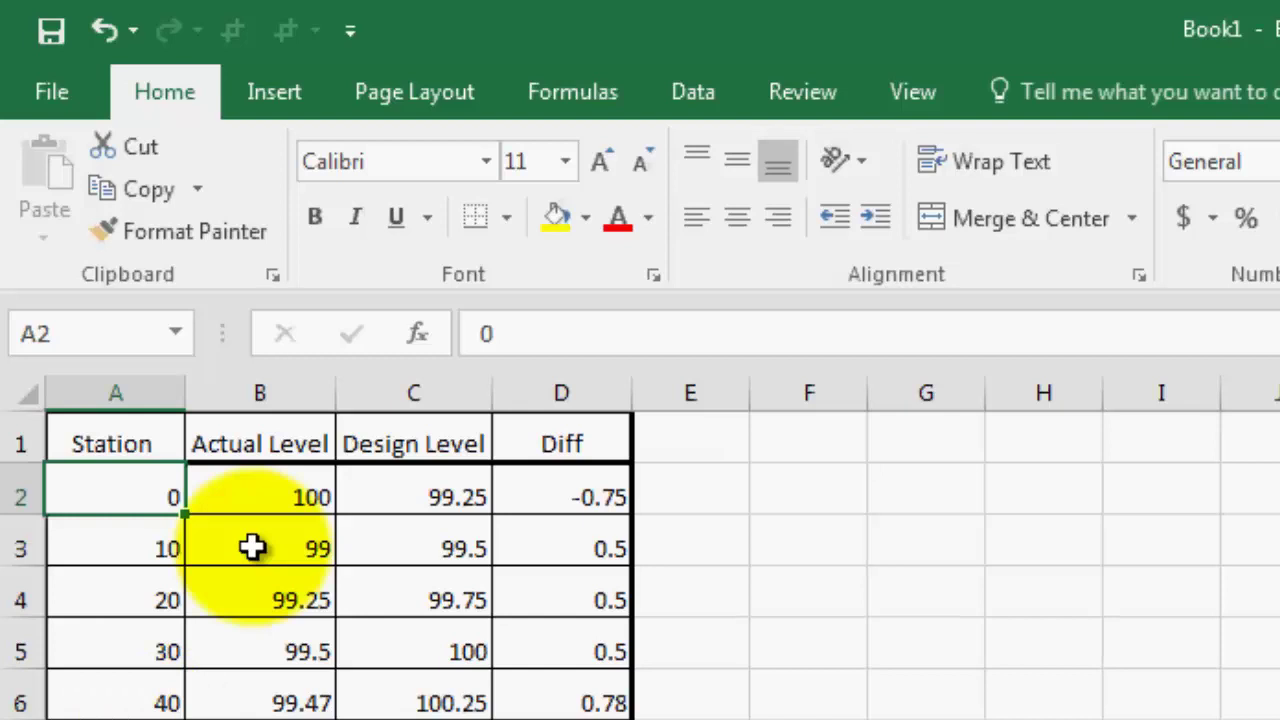
pyautogui.click(274, 503)
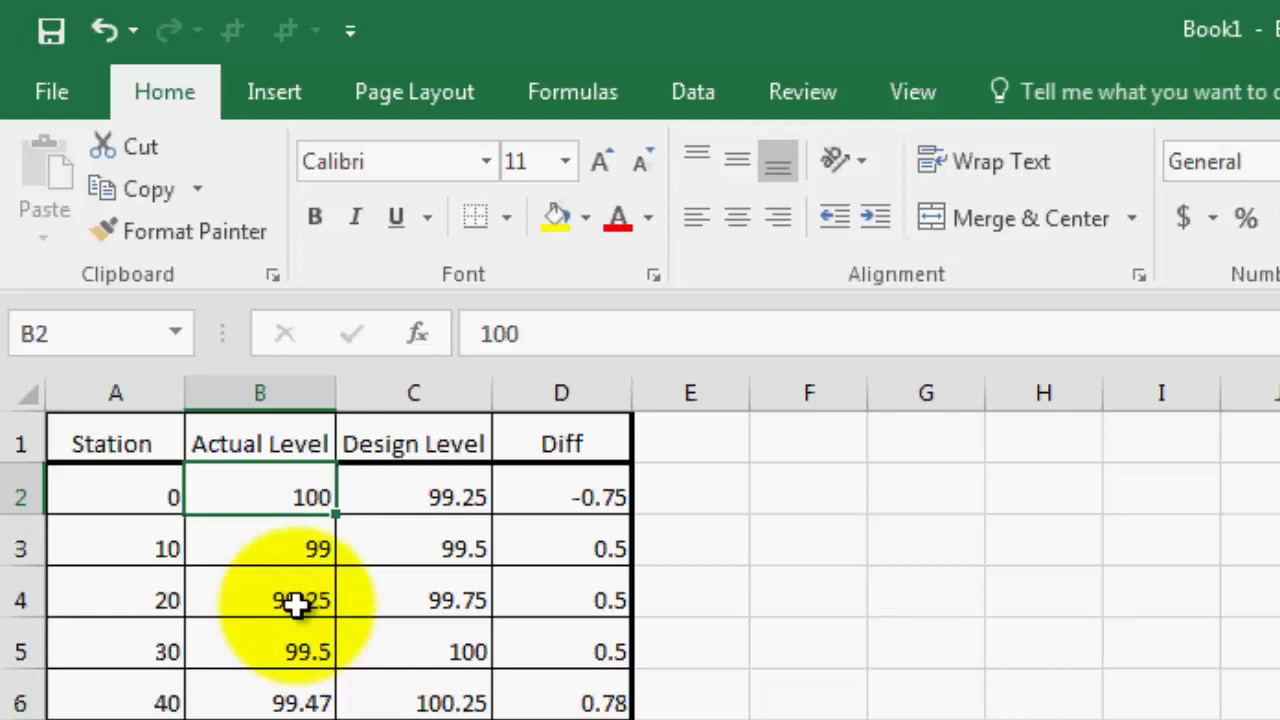
pyautogui.scroll(-4, 340, 560)
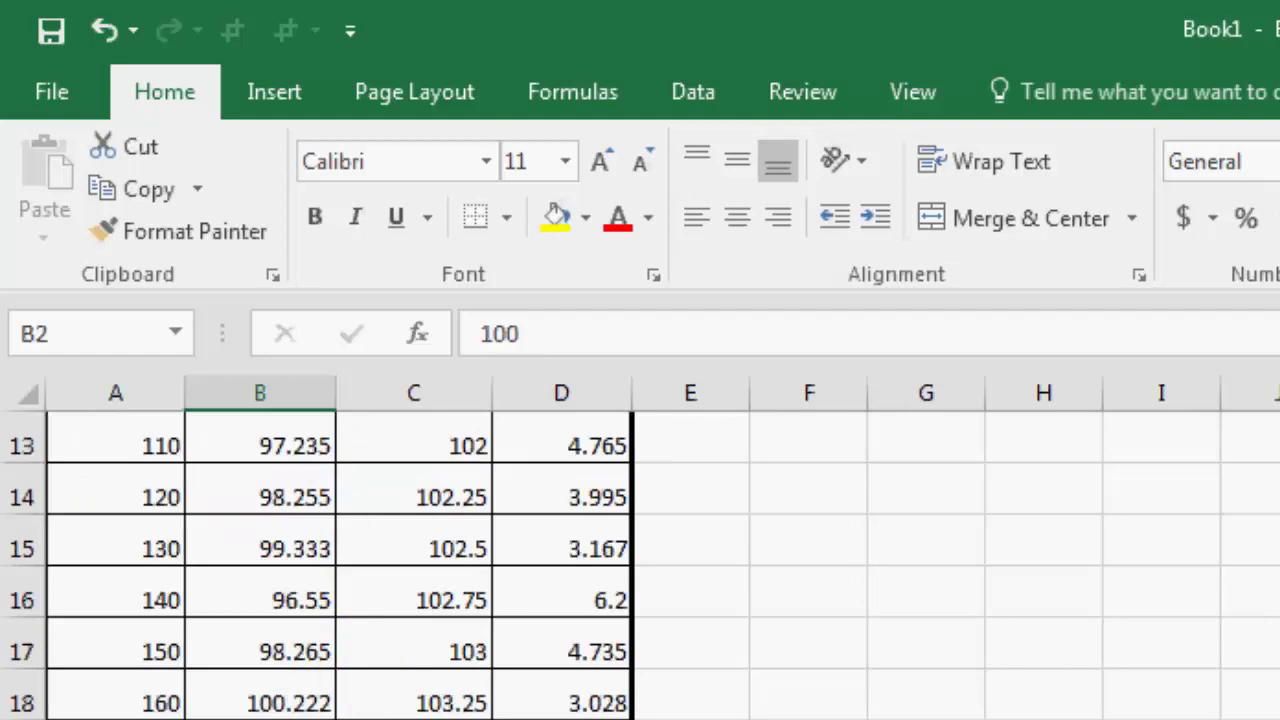
pyautogui.scroll(-3, 340, 560)
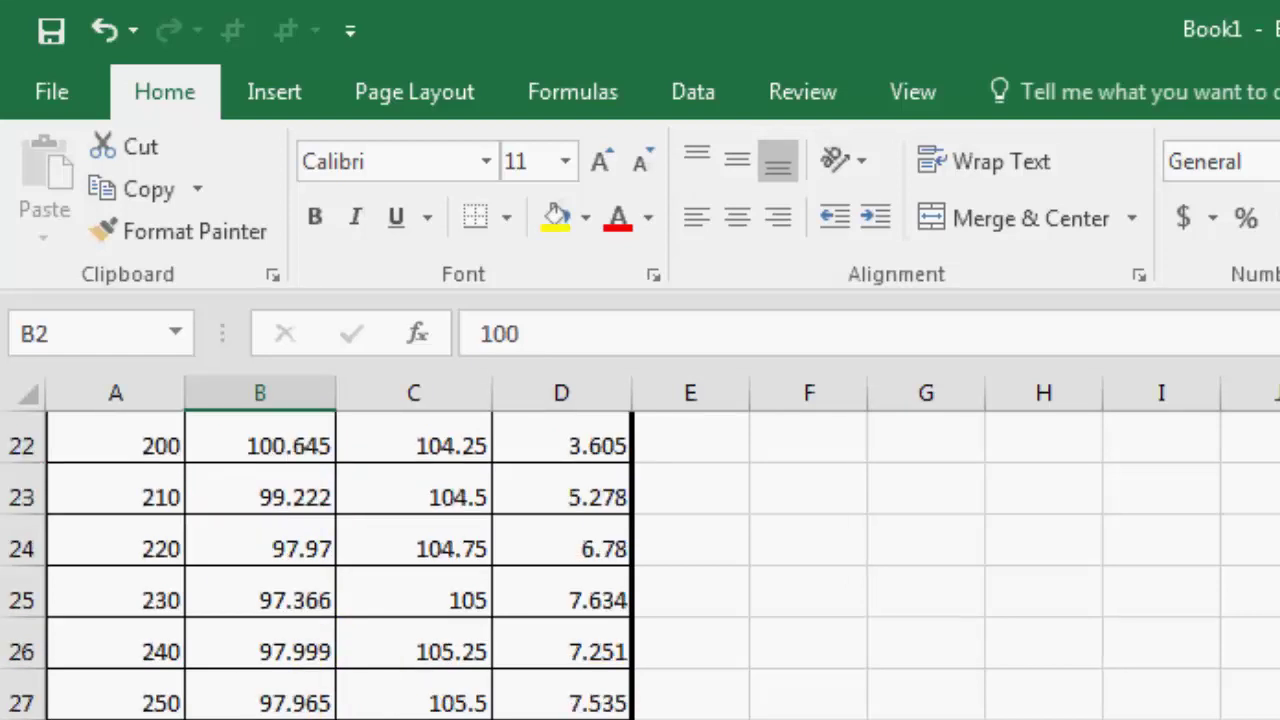
pyautogui.scroll(7, 340, 560)
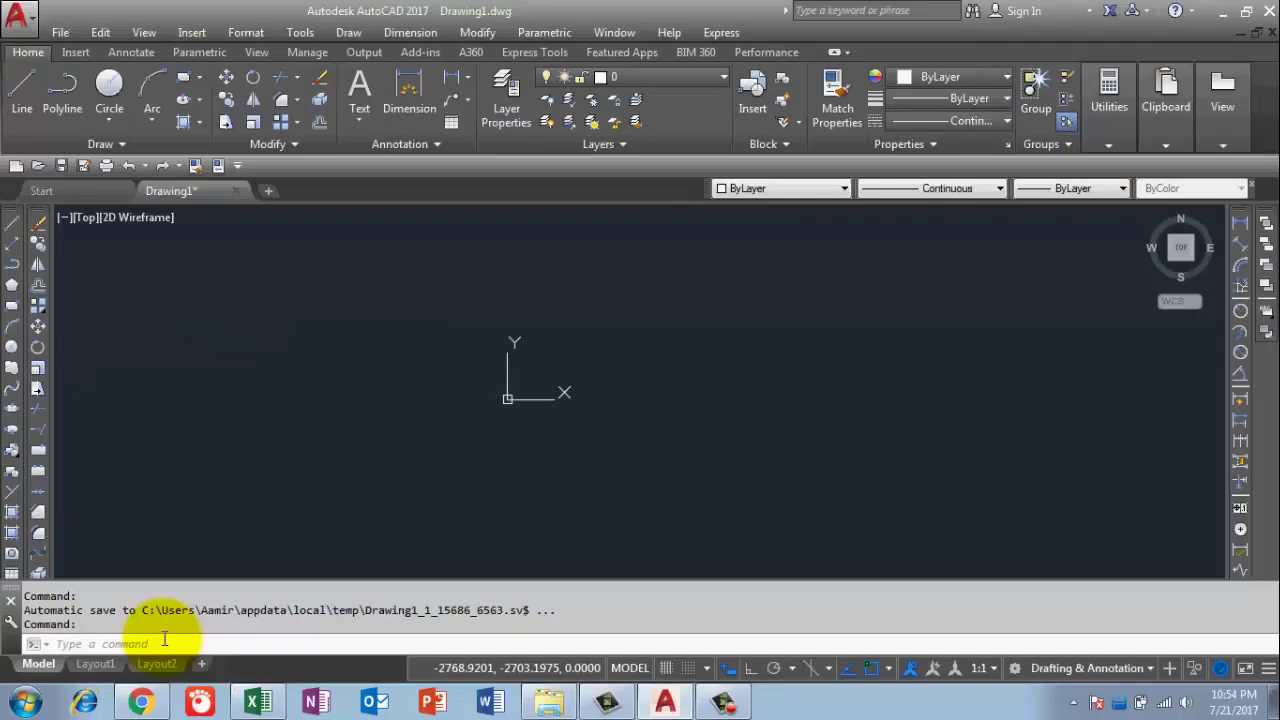
# - Load PO for profiles.lsp from the Lisp folder through the AP application loader
pyautogui.click(160, 641)
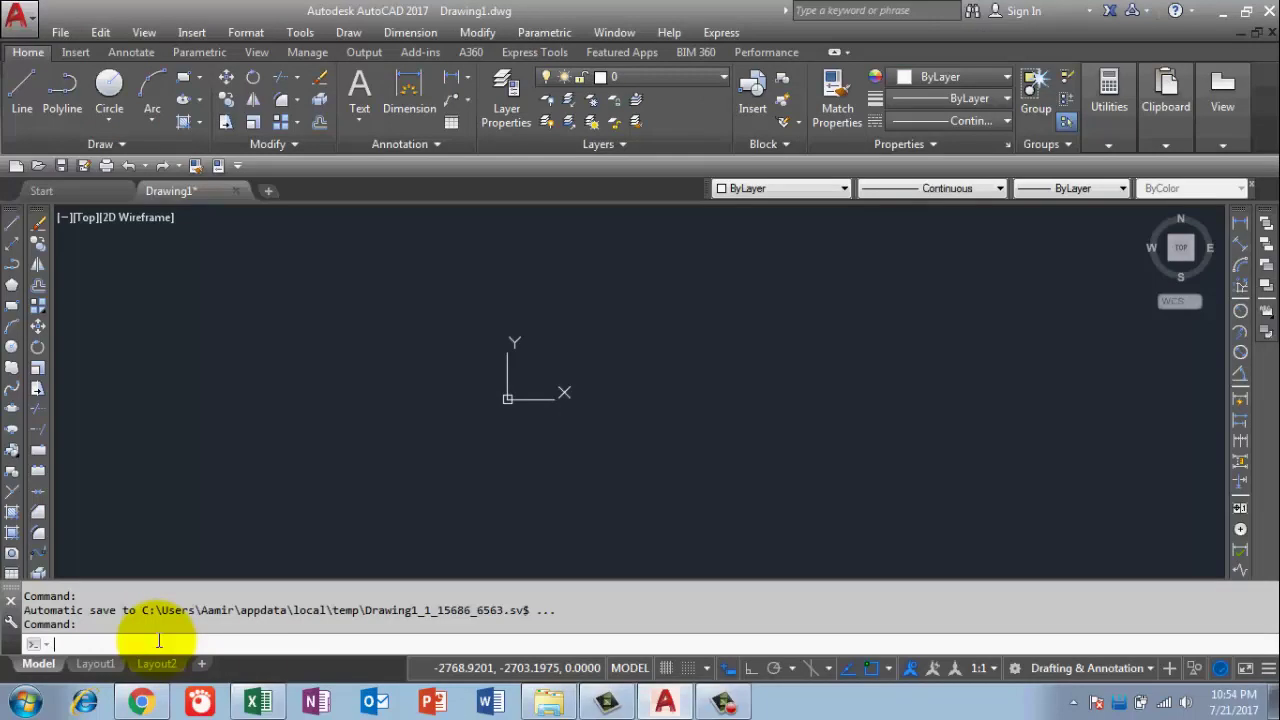
pyautogui.write('a')
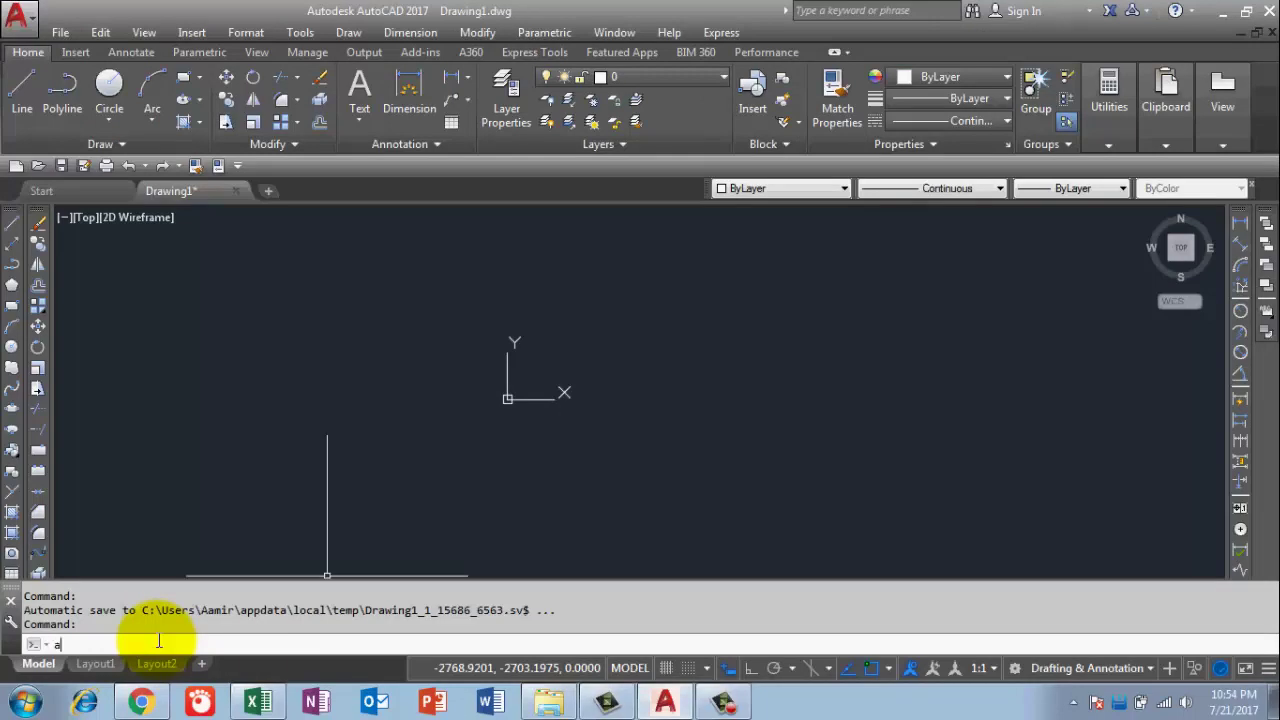
pyautogui.write('p')
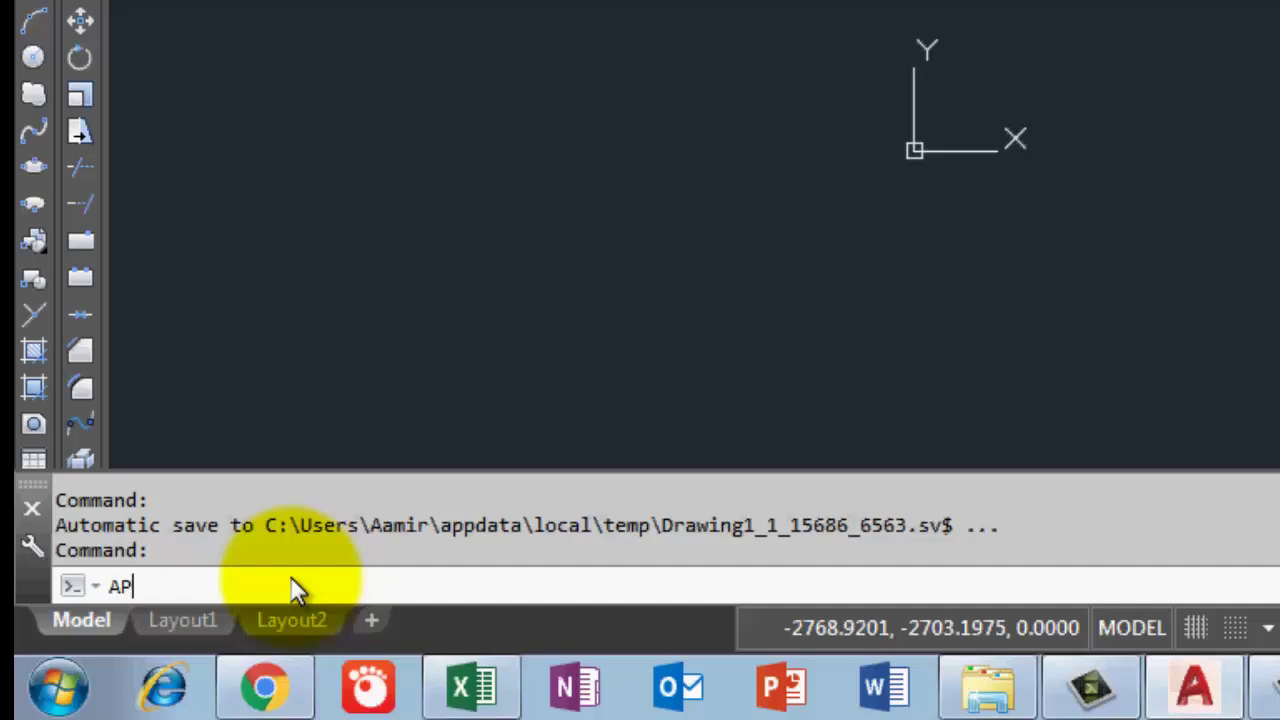
pyautogui.press('Return')
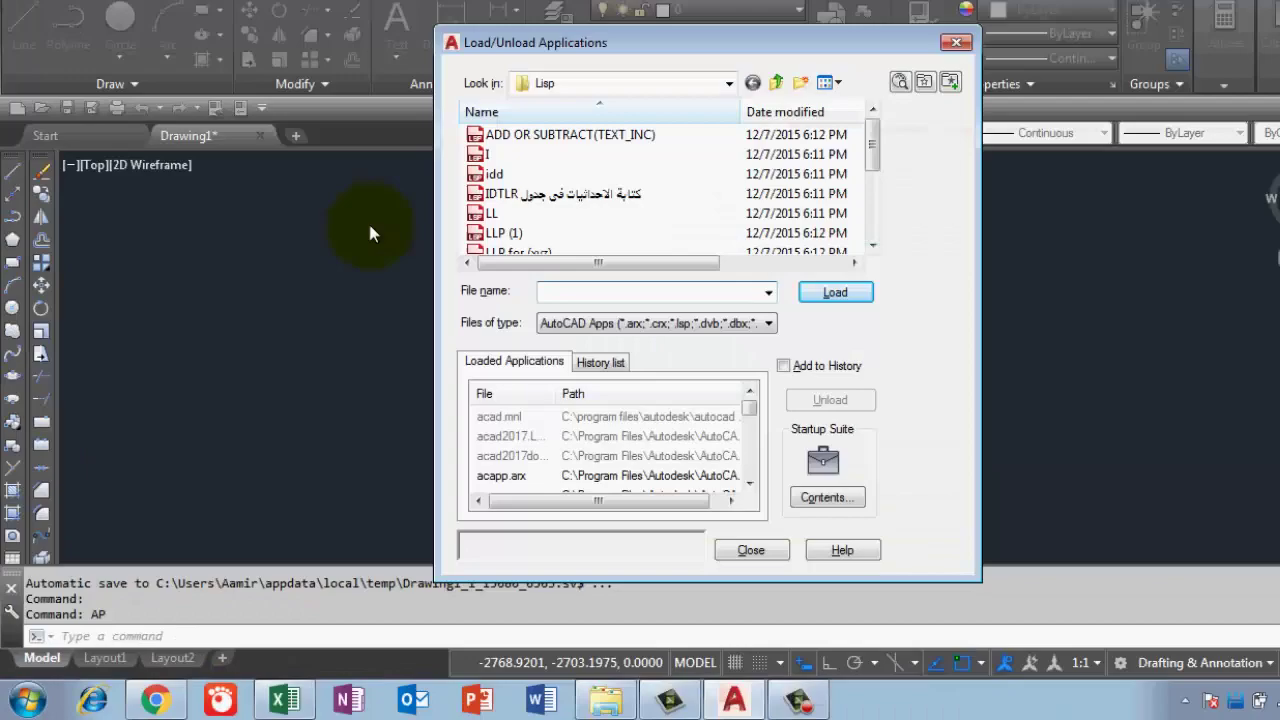
pyautogui.click(729, 84)
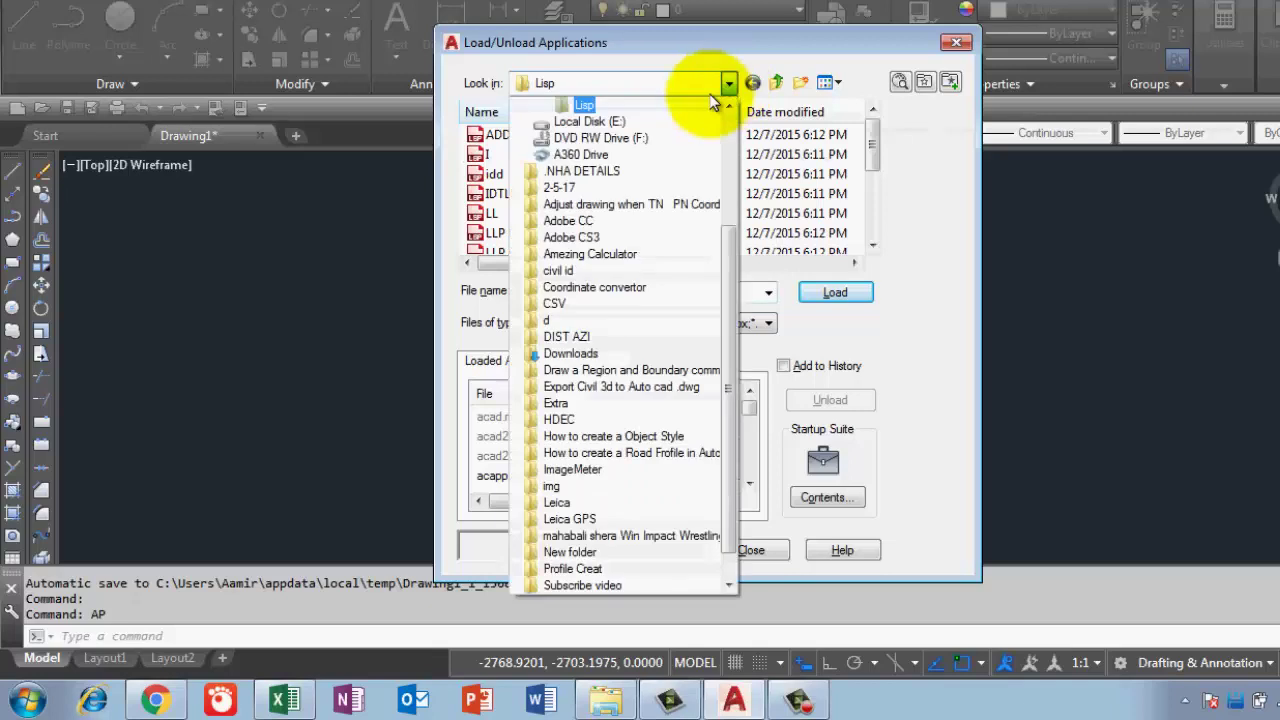
pyautogui.click(730, 86)
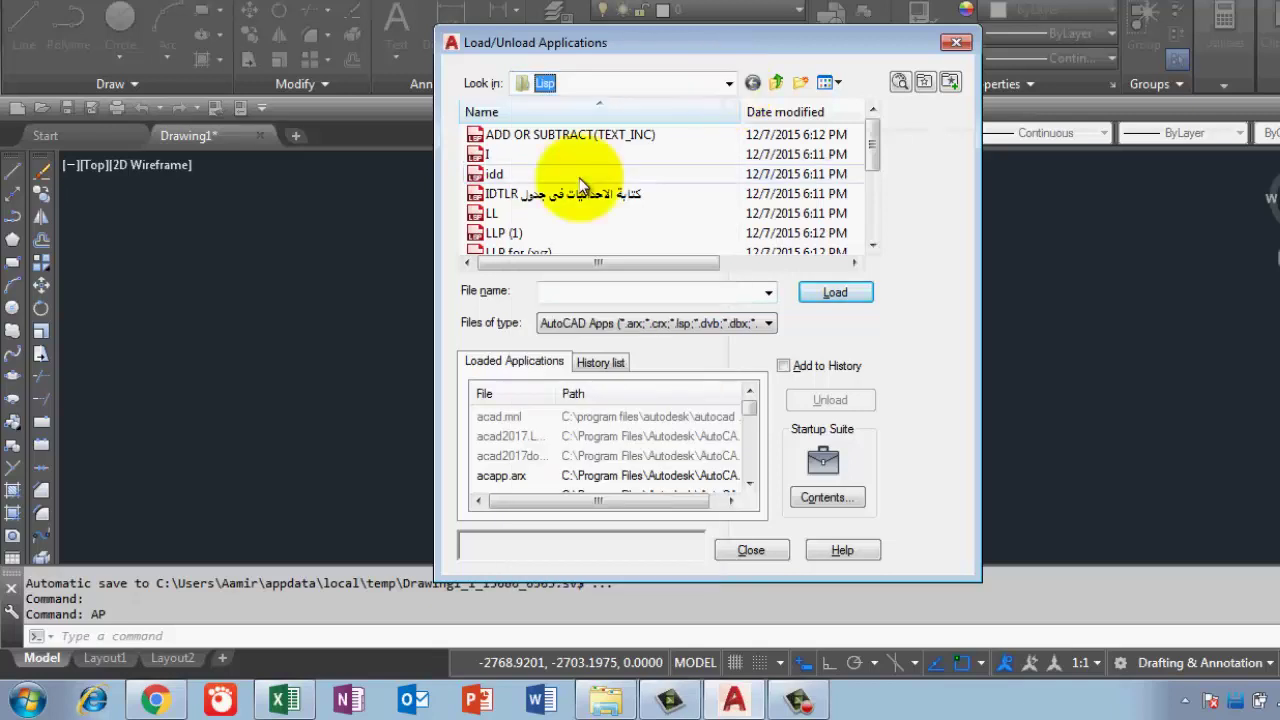
pyautogui.click(490, 214)
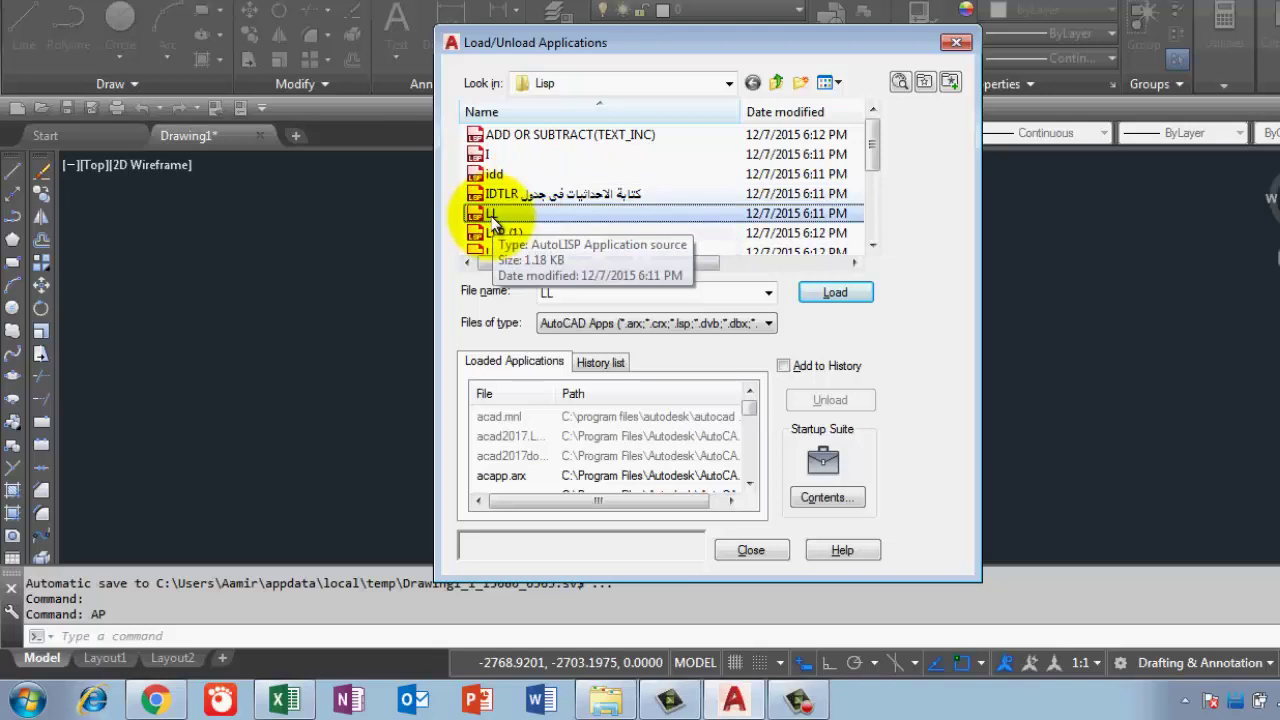
pyautogui.press('p')
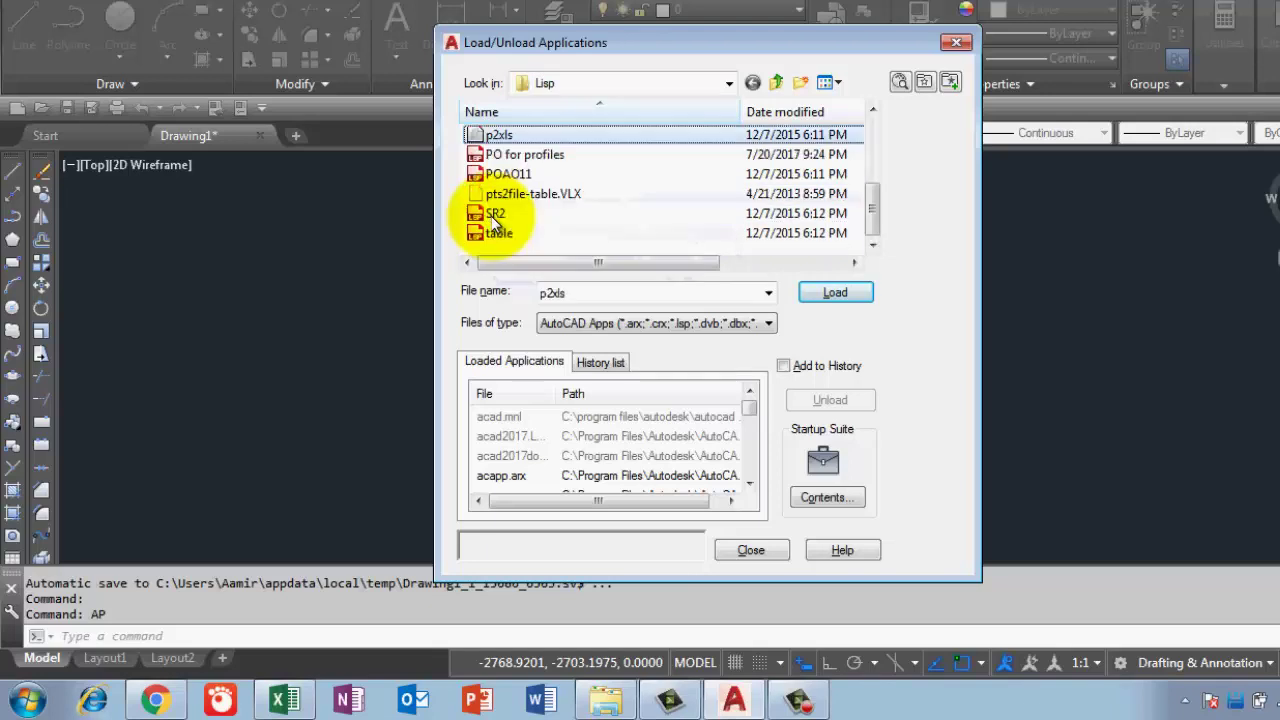
pyautogui.click(525, 155)
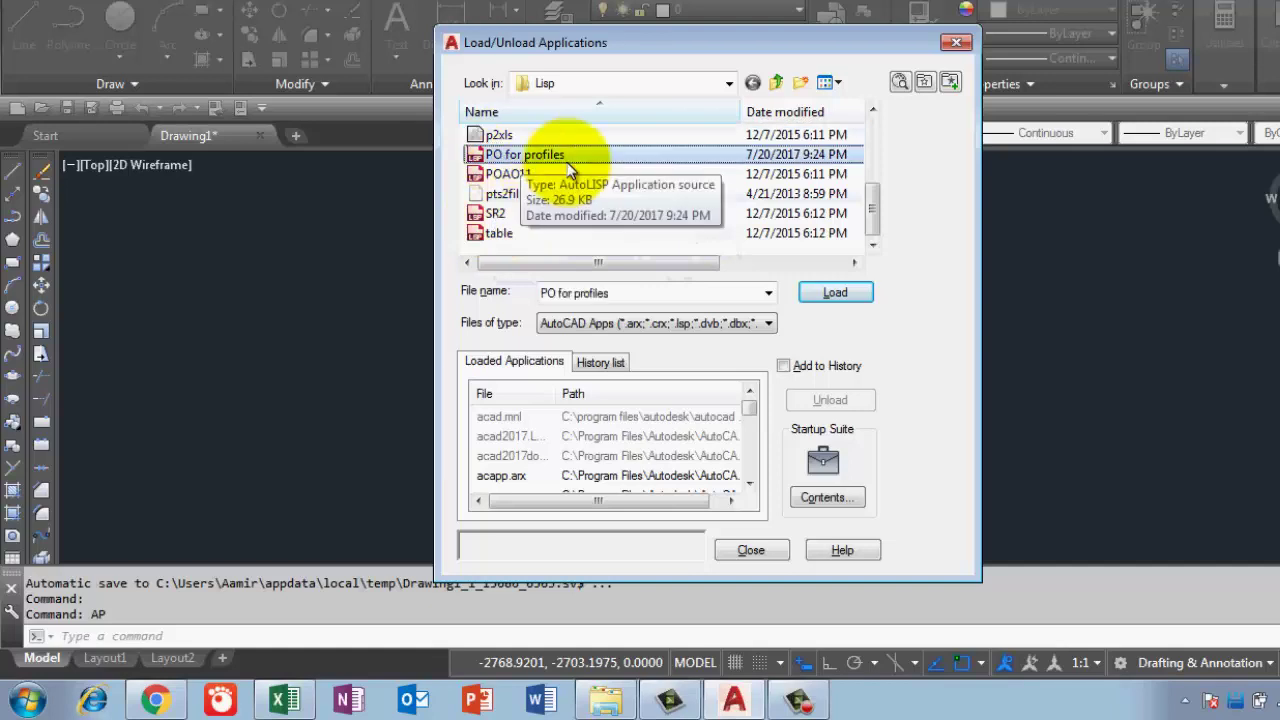
pyautogui.click(835, 294)
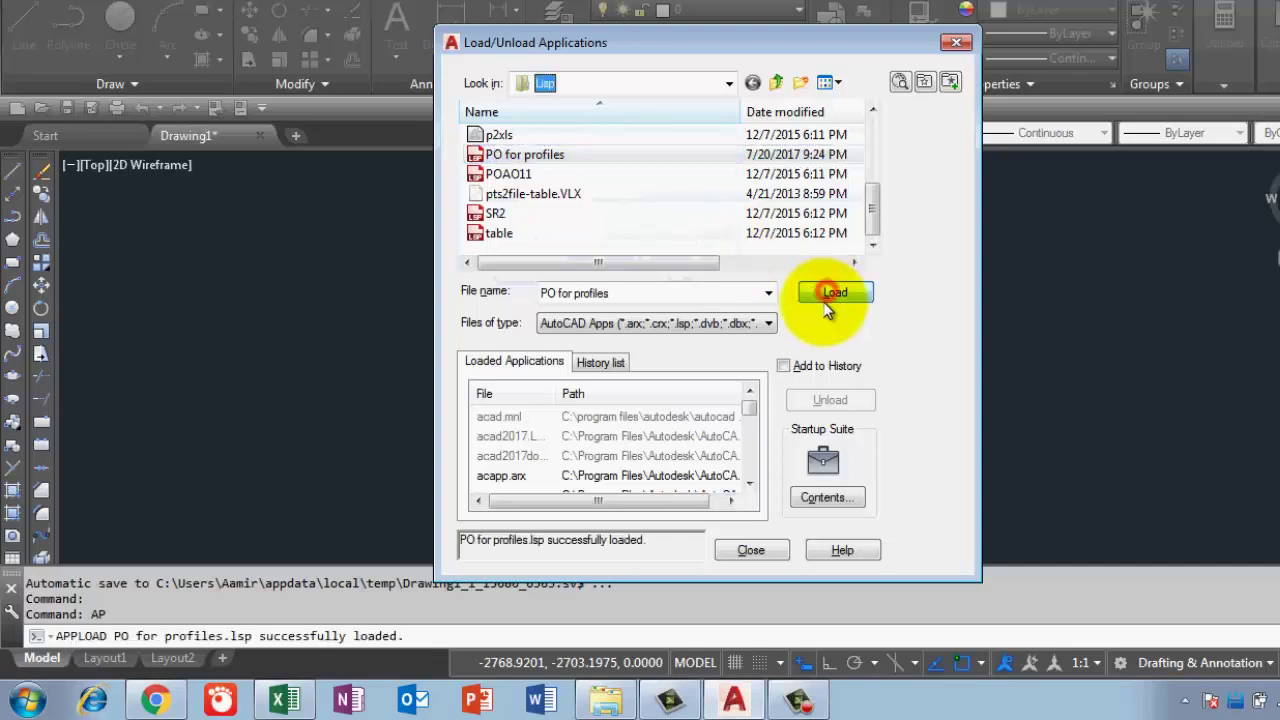
pyautogui.click(752, 551)
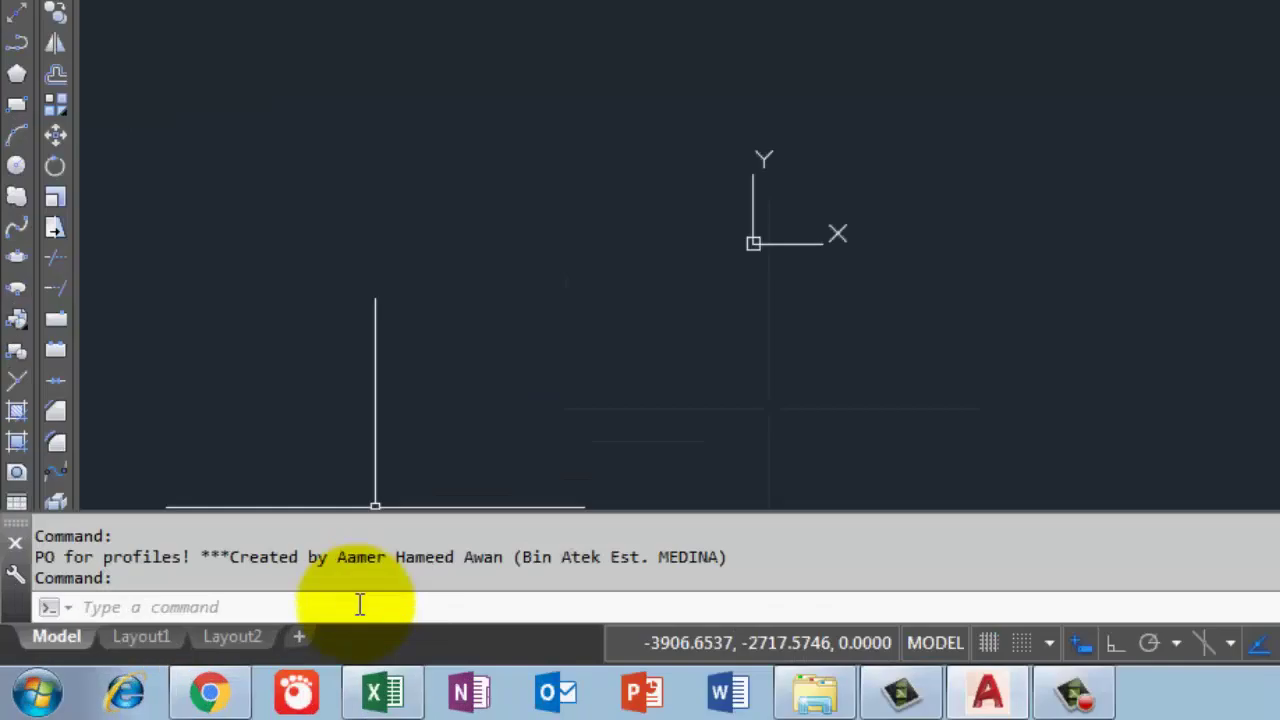
# - Start the PO for profiles routine with the PO command
pyautogui.click(360, 604)
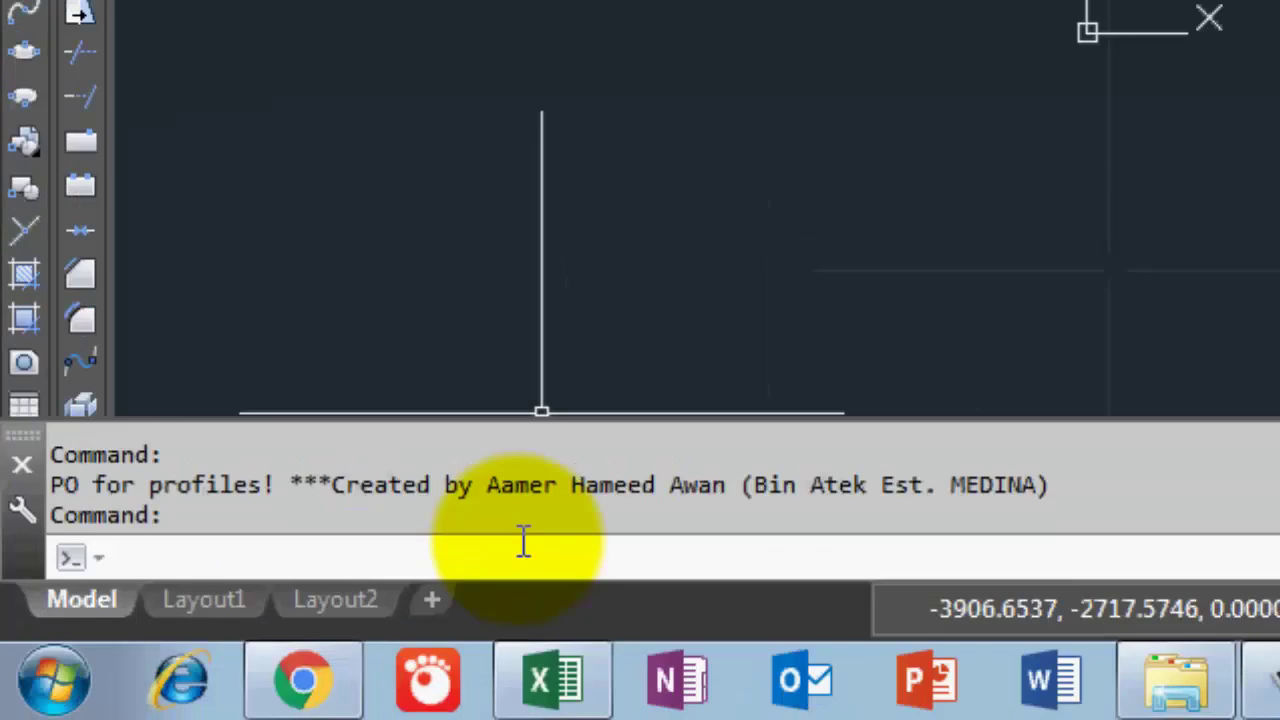
pyautogui.write('PO')
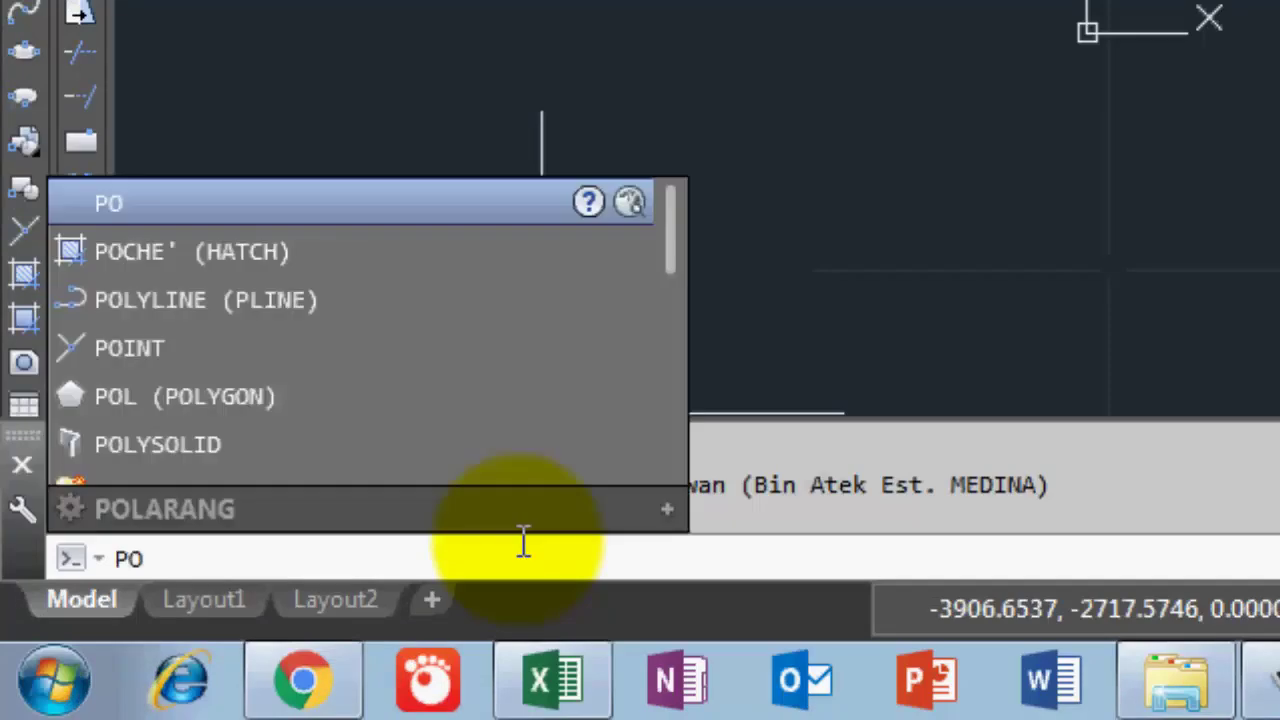
pyautogui.press('Return')
pyautogui.write('lweight')
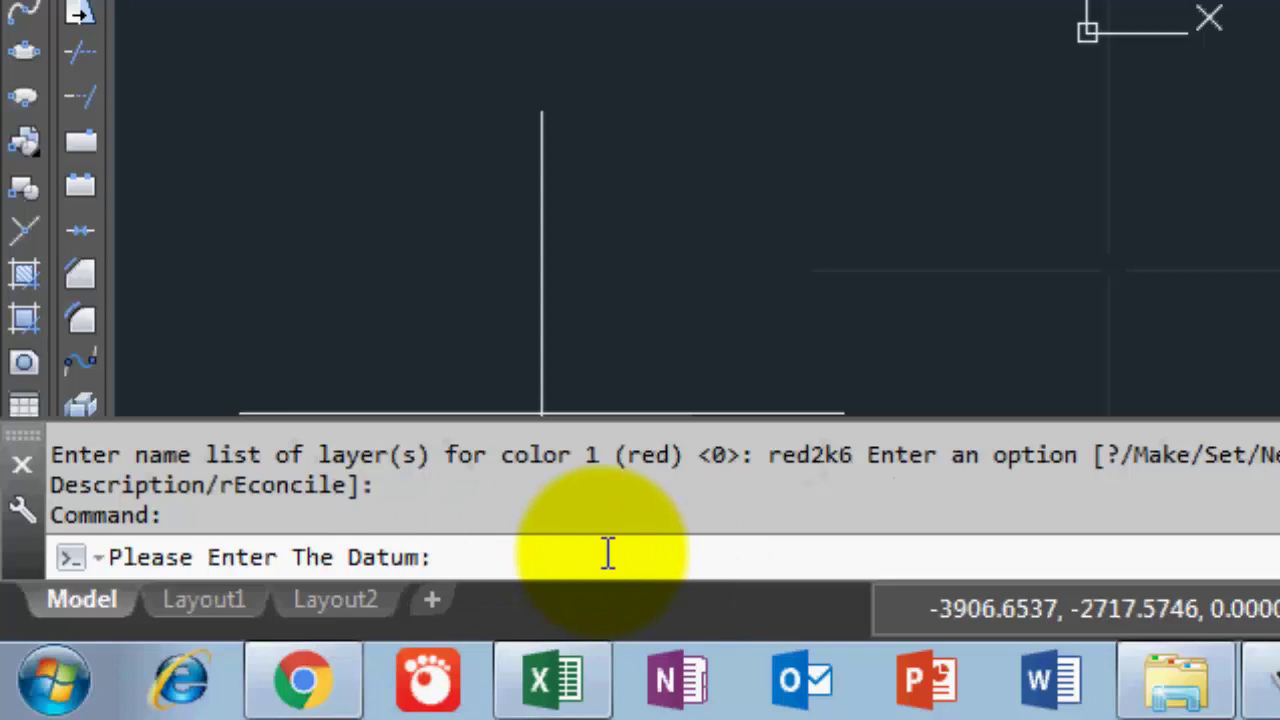
# - Check the levels in Excel, then enter 0,95 as the datum in AutoCAD
pyautogui.click(567, 700)
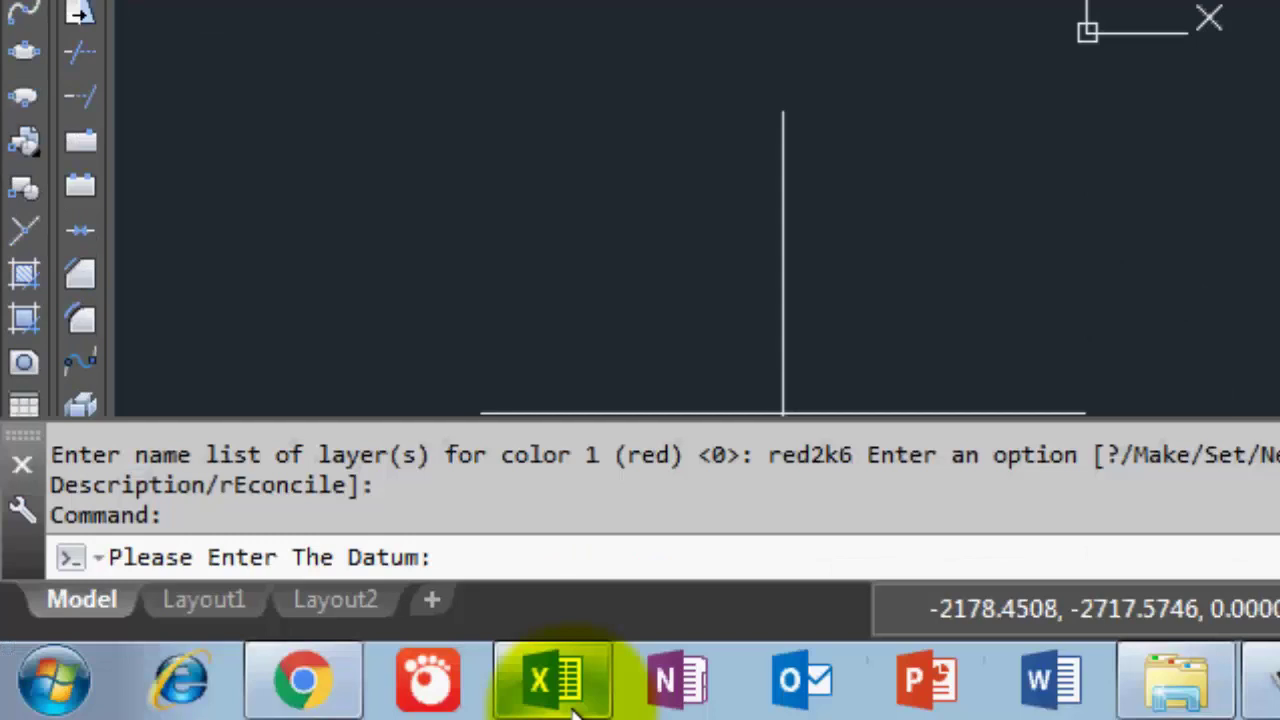
pyautogui.click(540, 678)
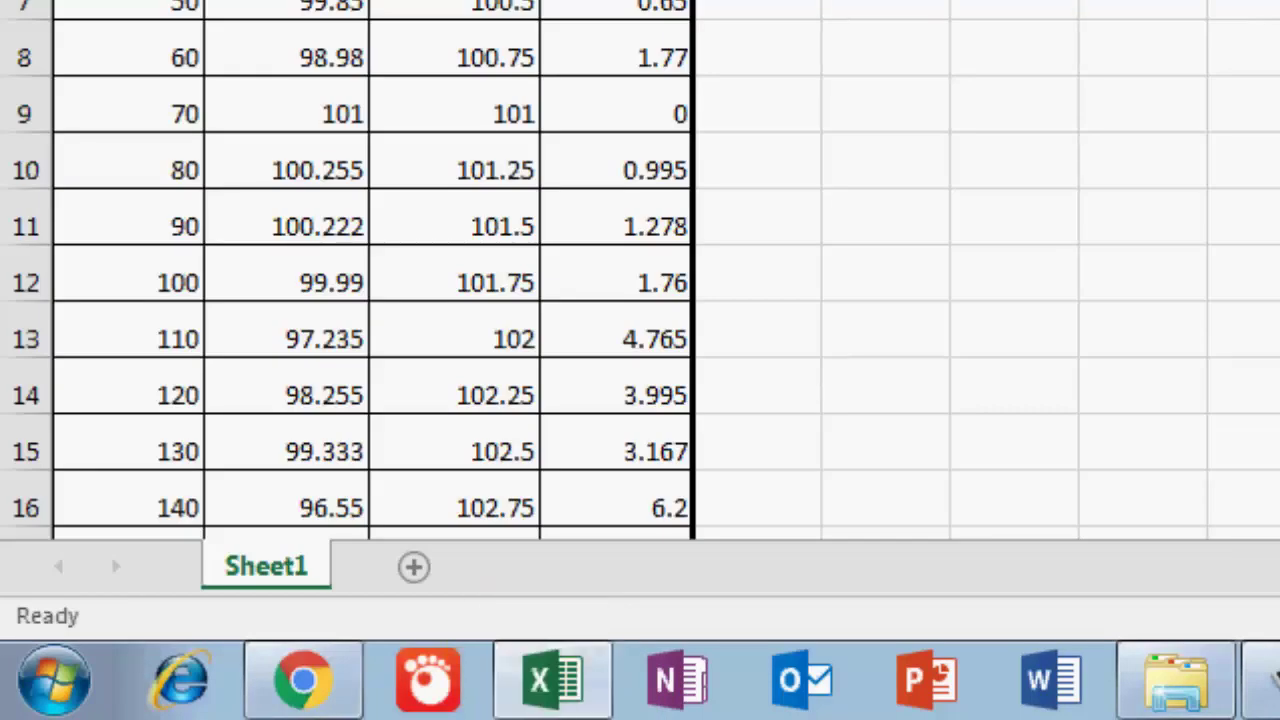
pyautogui.hotkey('alt', 'Tab')
pyautogui.click(687, 584)
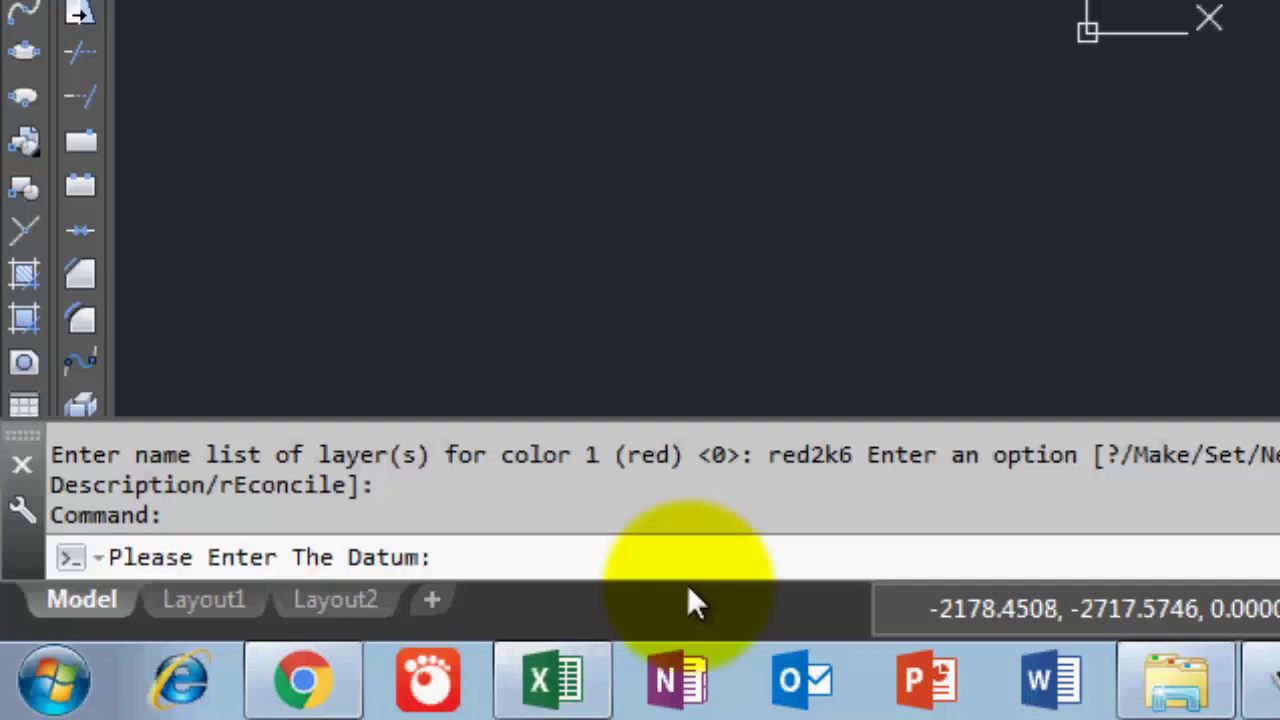
pyautogui.click(626, 542)
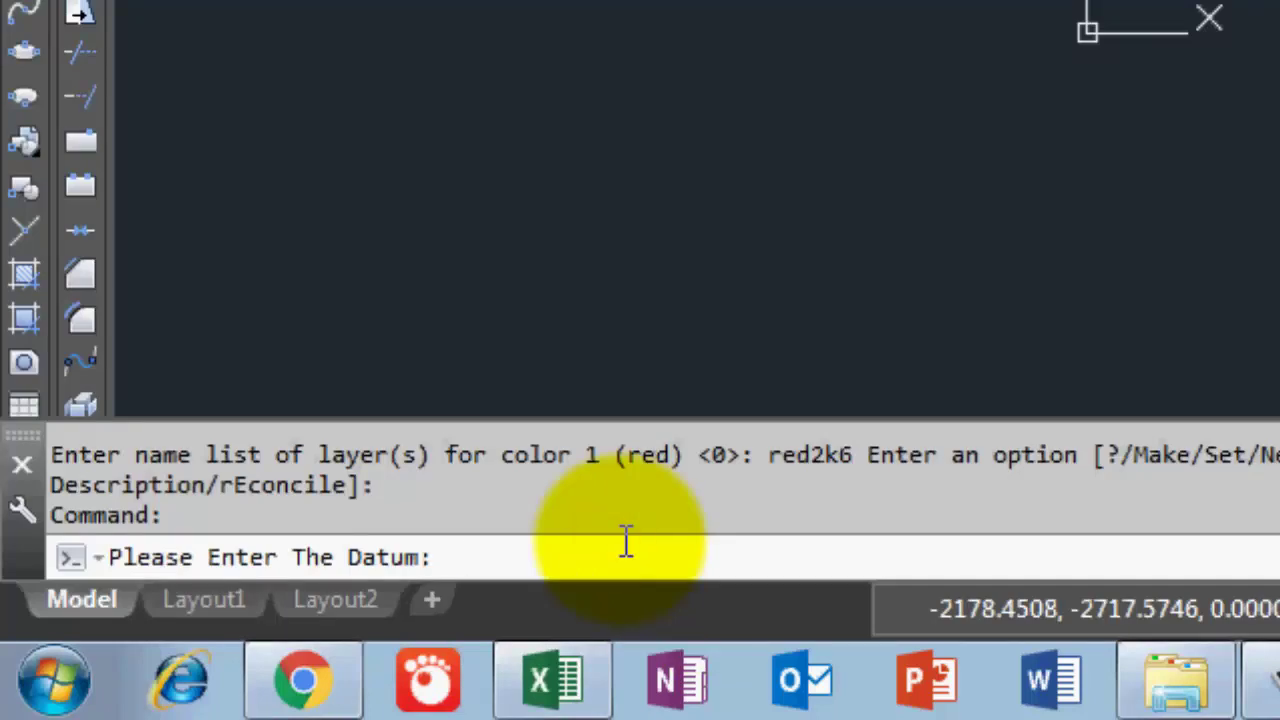
pyautogui.write('0,')
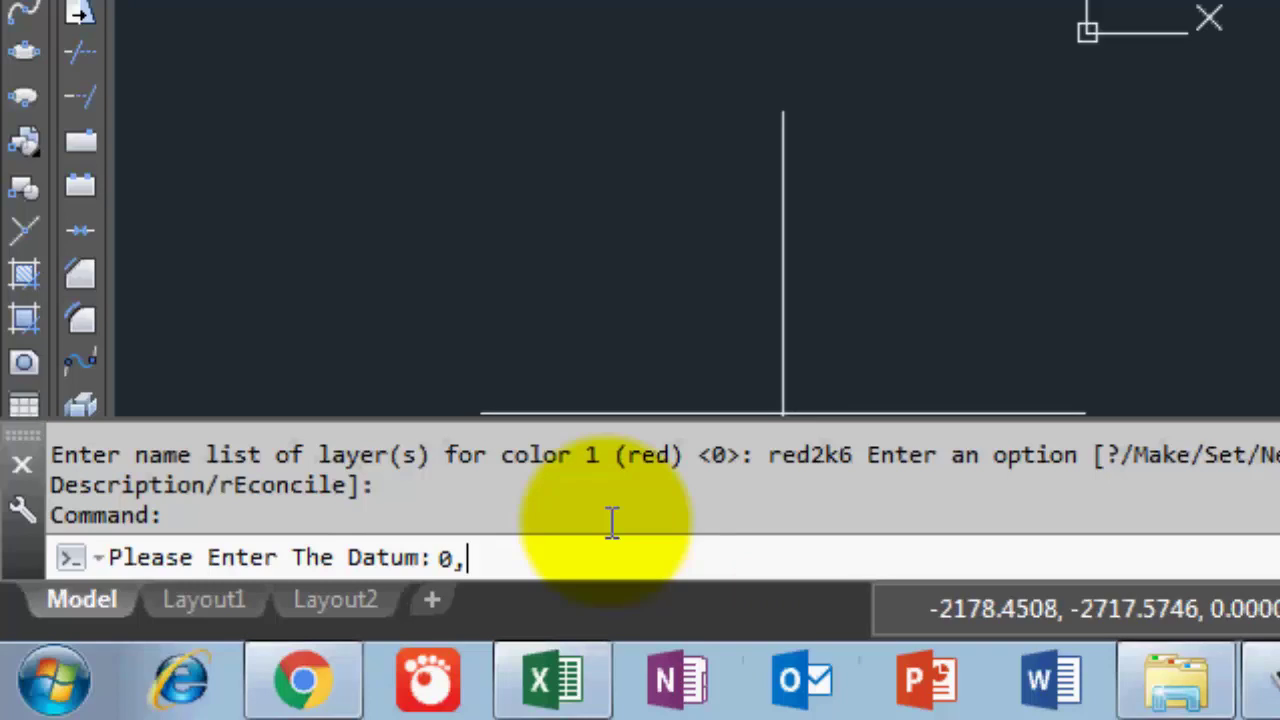
pyautogui.write('95')
# - Accept datum 0,95 so the elevation scale and Design, Ground Elevation and Station bands appear
pyautogui.press('Return')
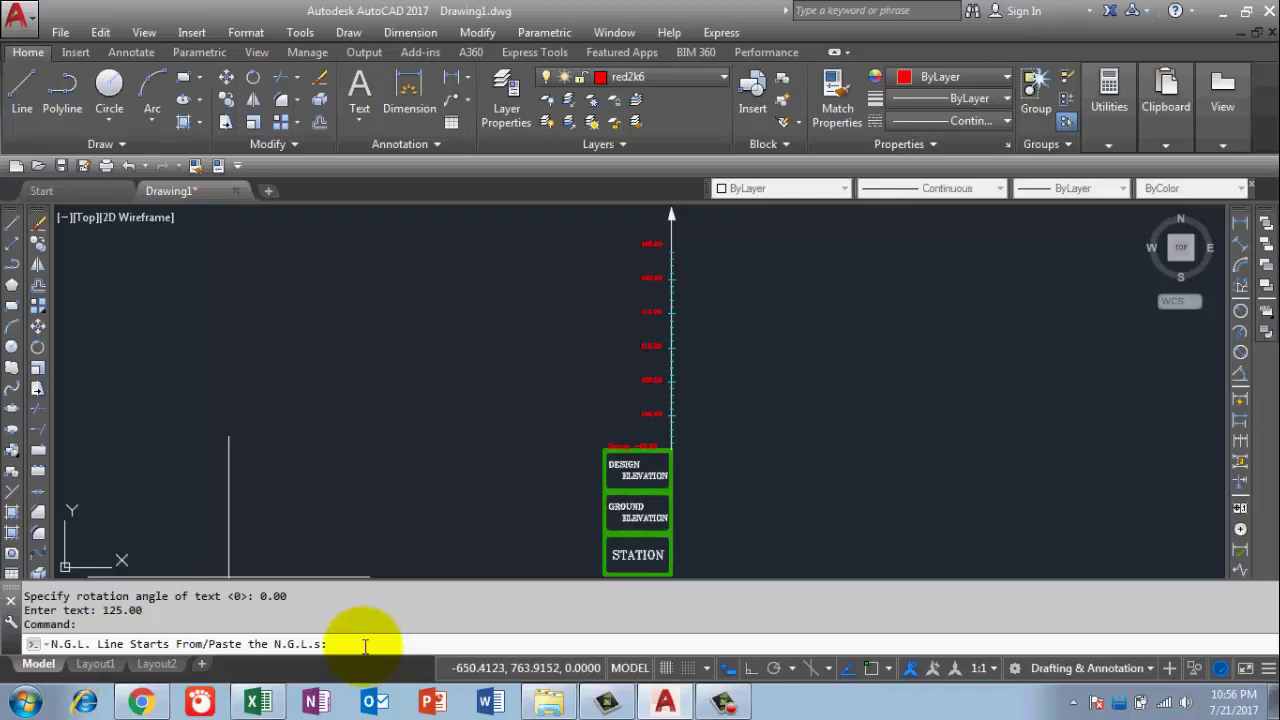
# - Insert the CONCATENATE function into cell E2 of Book1
pyautogui.click(260, 700)
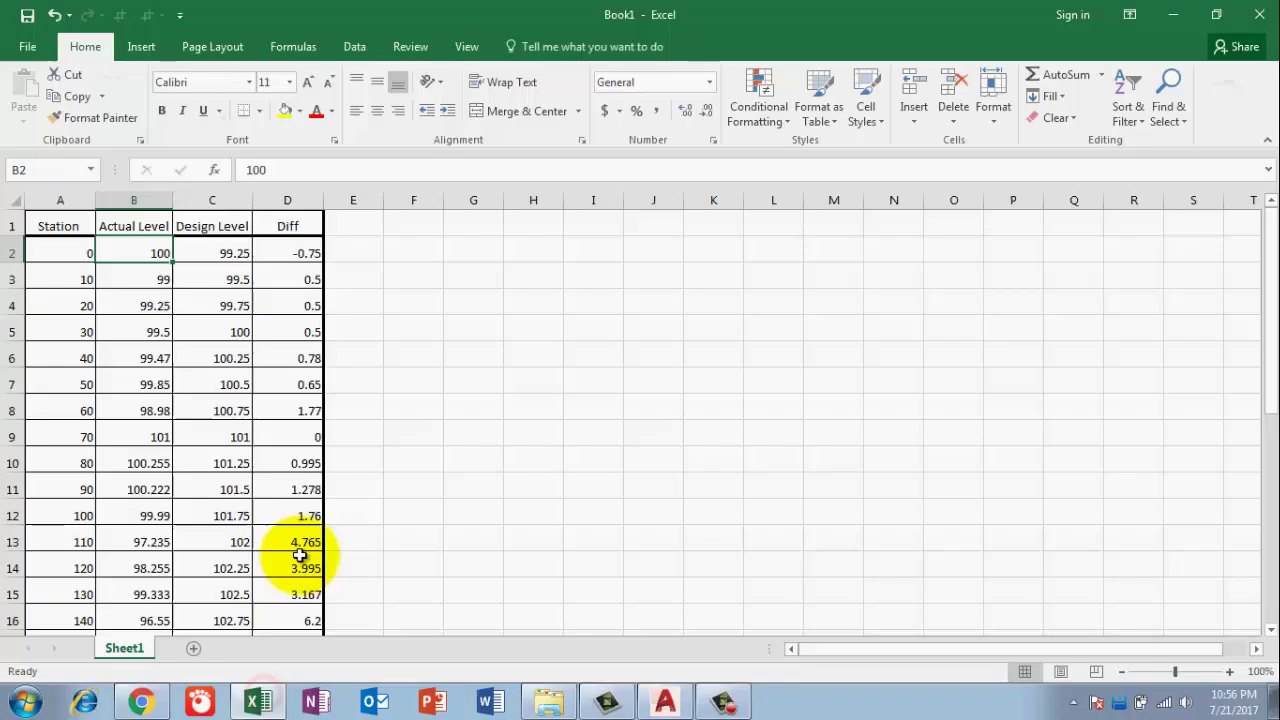
pyautogui.click(353, 249)
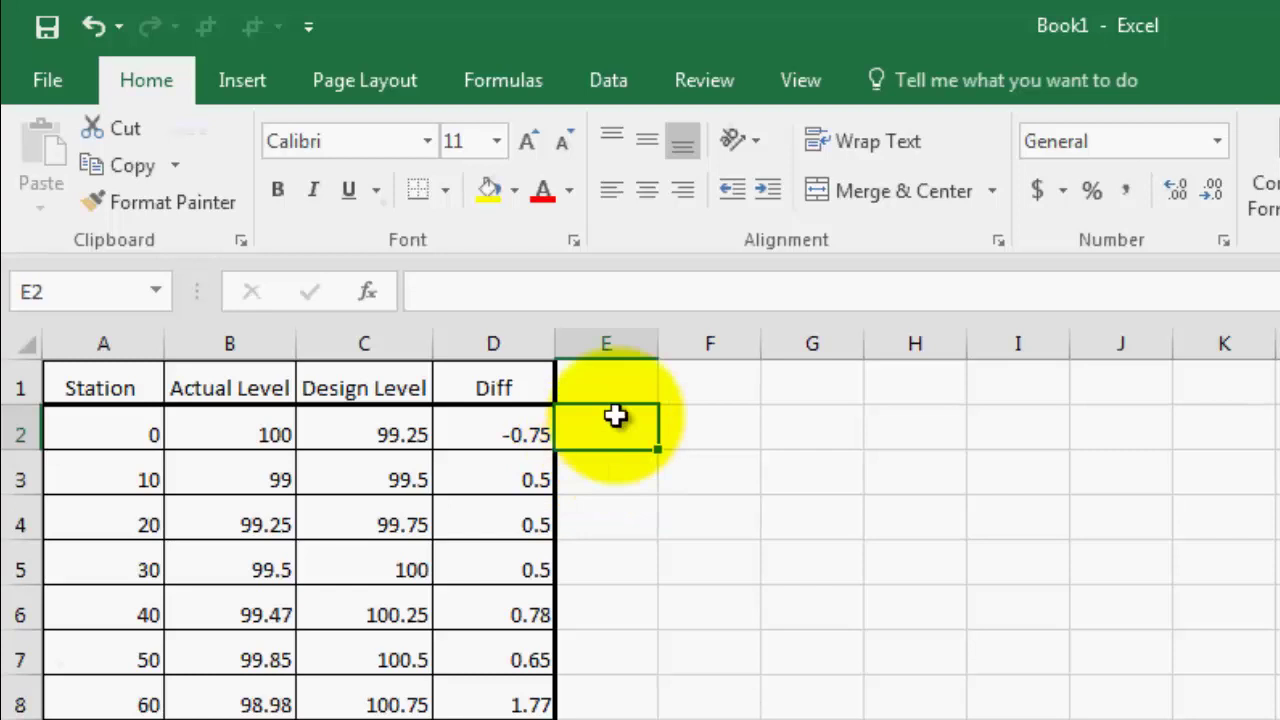
pyautogui.click(367, 293)
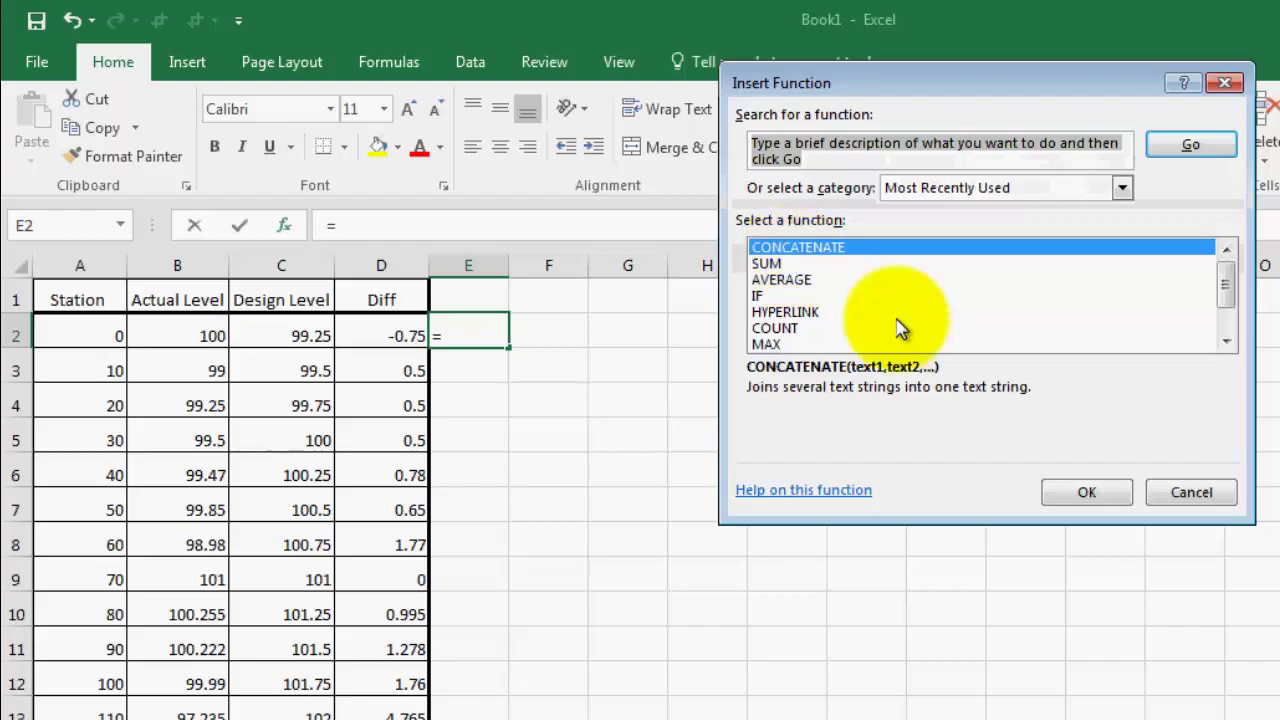
pyautogui.click(1086, 494)
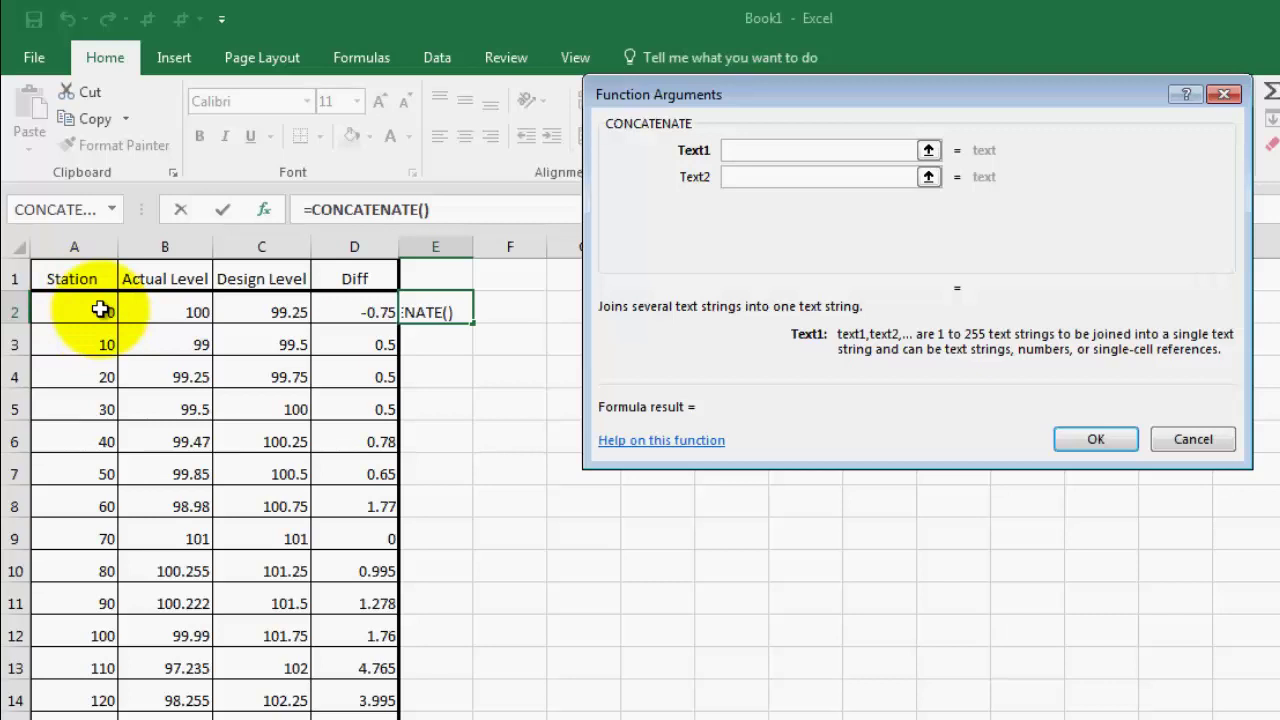
# - Build =CONCATENATE(A2,",",B2) in E2 to produce the pair 0,100
pyautogui.click(101, 310)
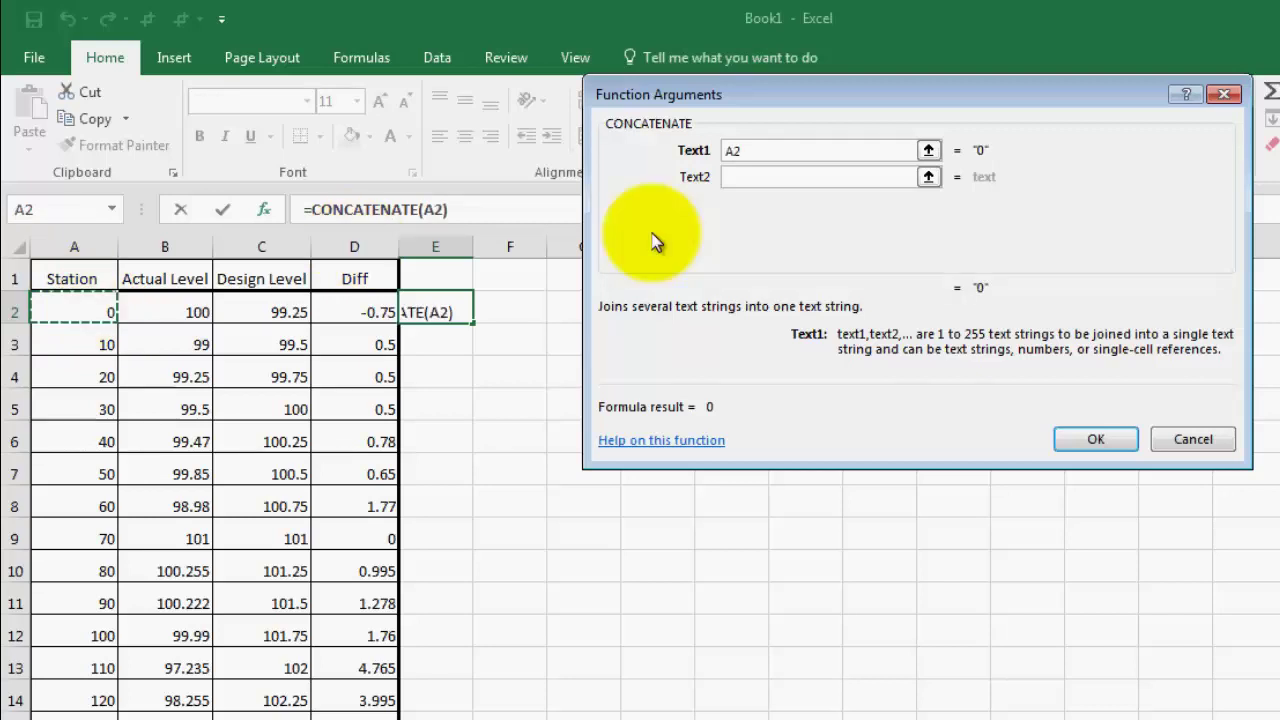
pyautogui.click(812, 178)
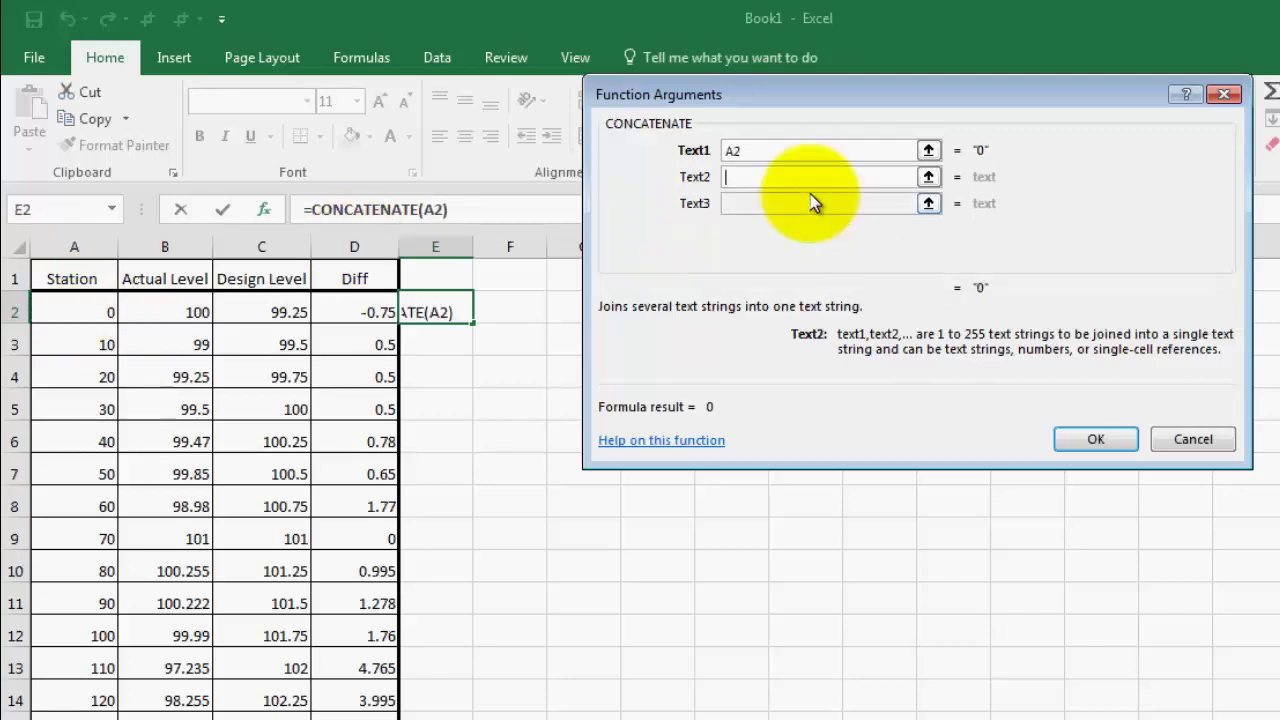
pyautogui.write('"')
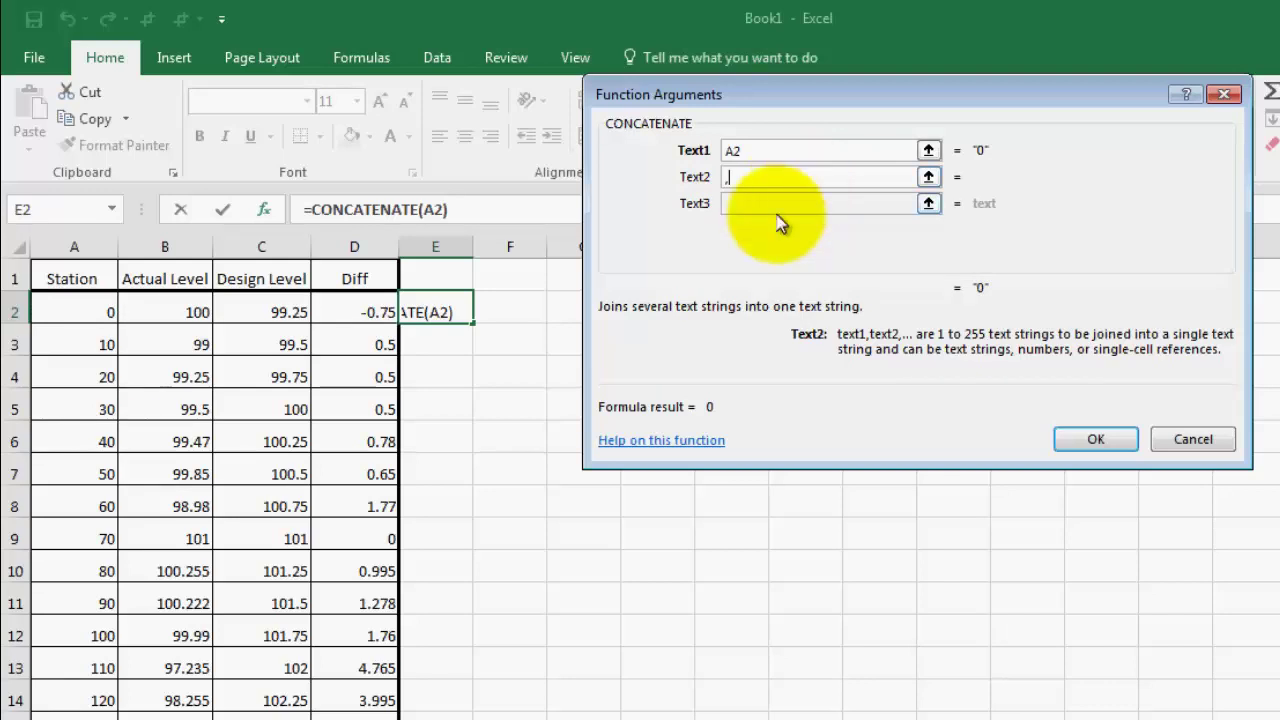
pyautogui.click(780, 222)
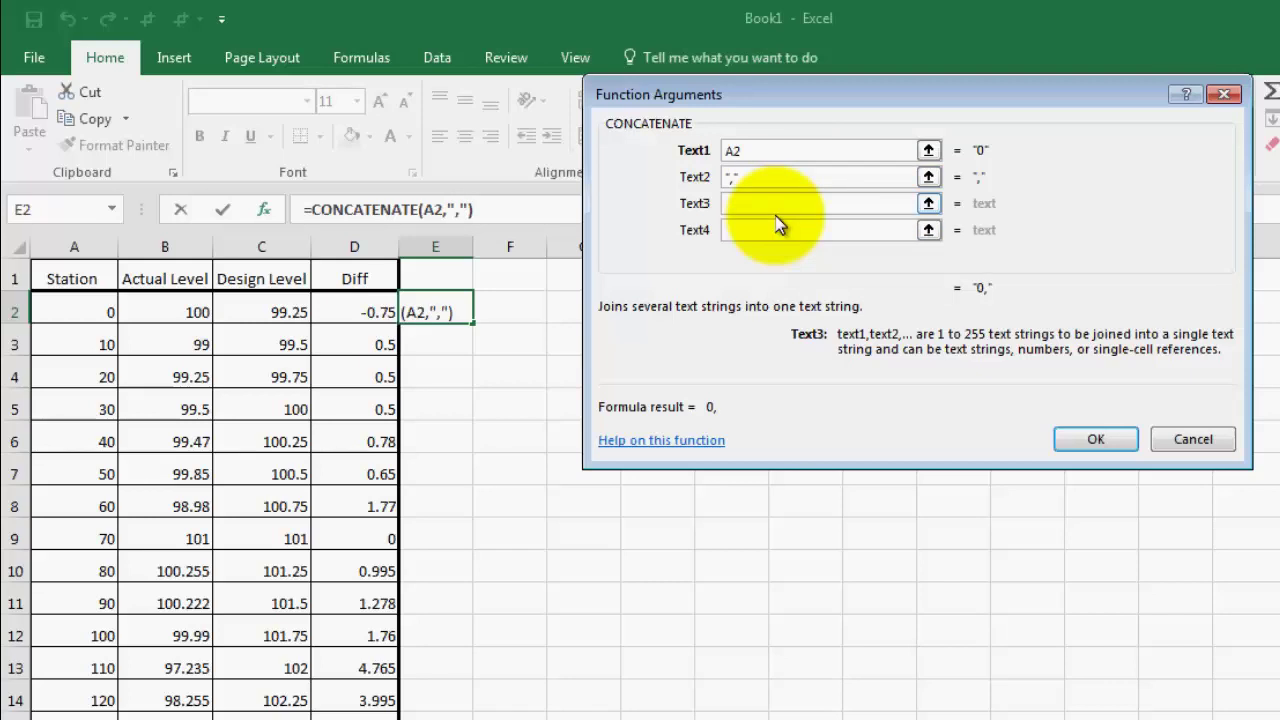
pyautogui.click(189, 314)
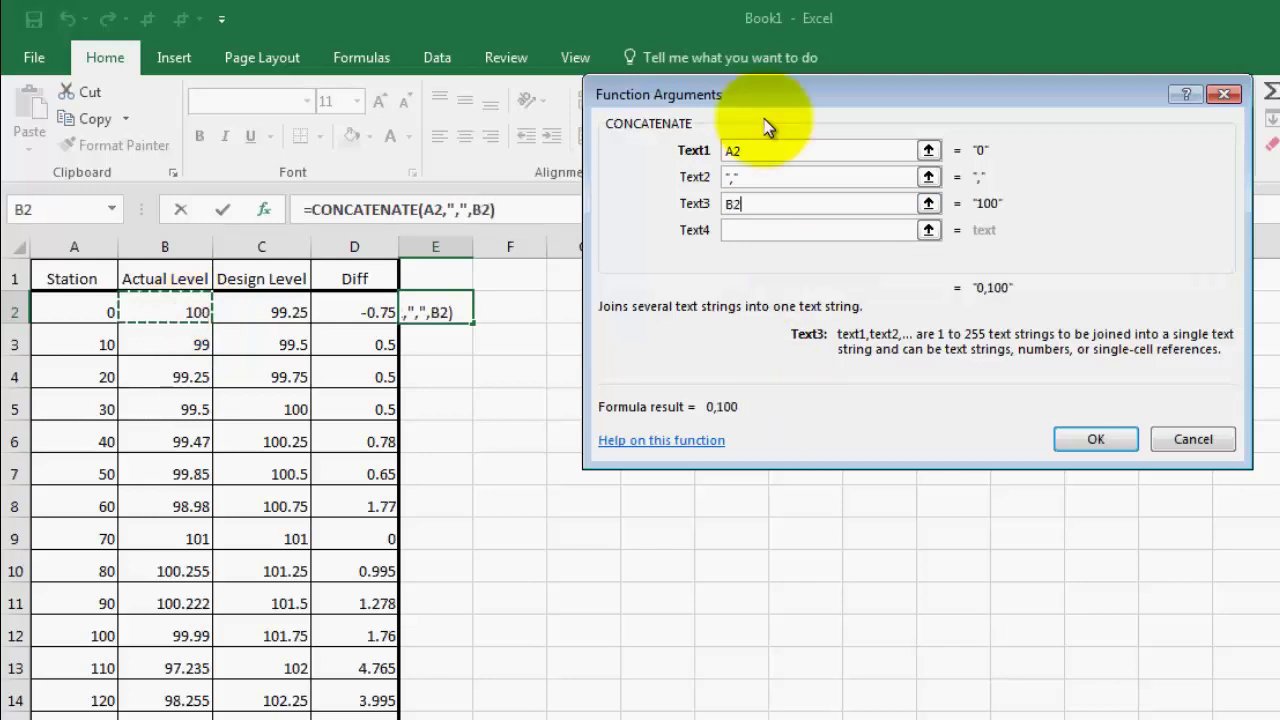
pyautogui.click(1094, 441)
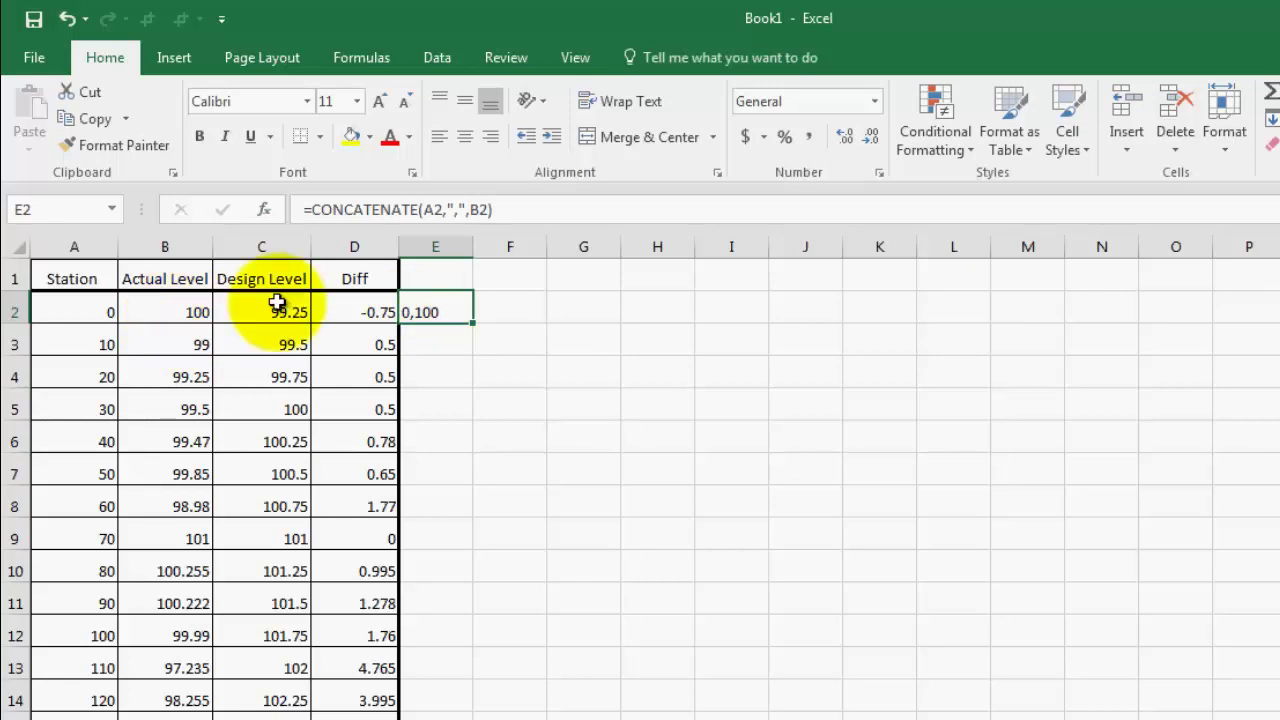
# - Fill the formula down column E to row 32 and copy the station,level pairs
pyautogui.doubleClick(470, 324)
pyautogui.scroll(-4, 470, 382)
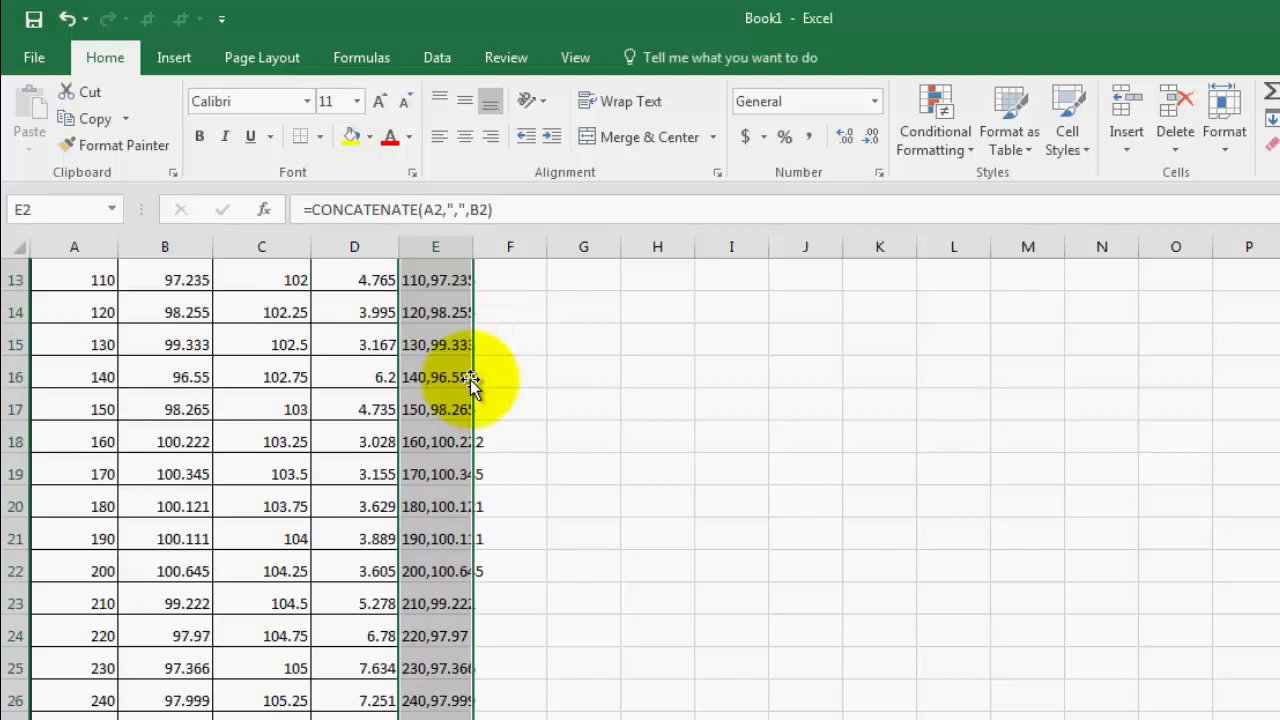
pyautogui.scroll(-4, 470, 382)
pyautogui.scroll(2, 457, 396)
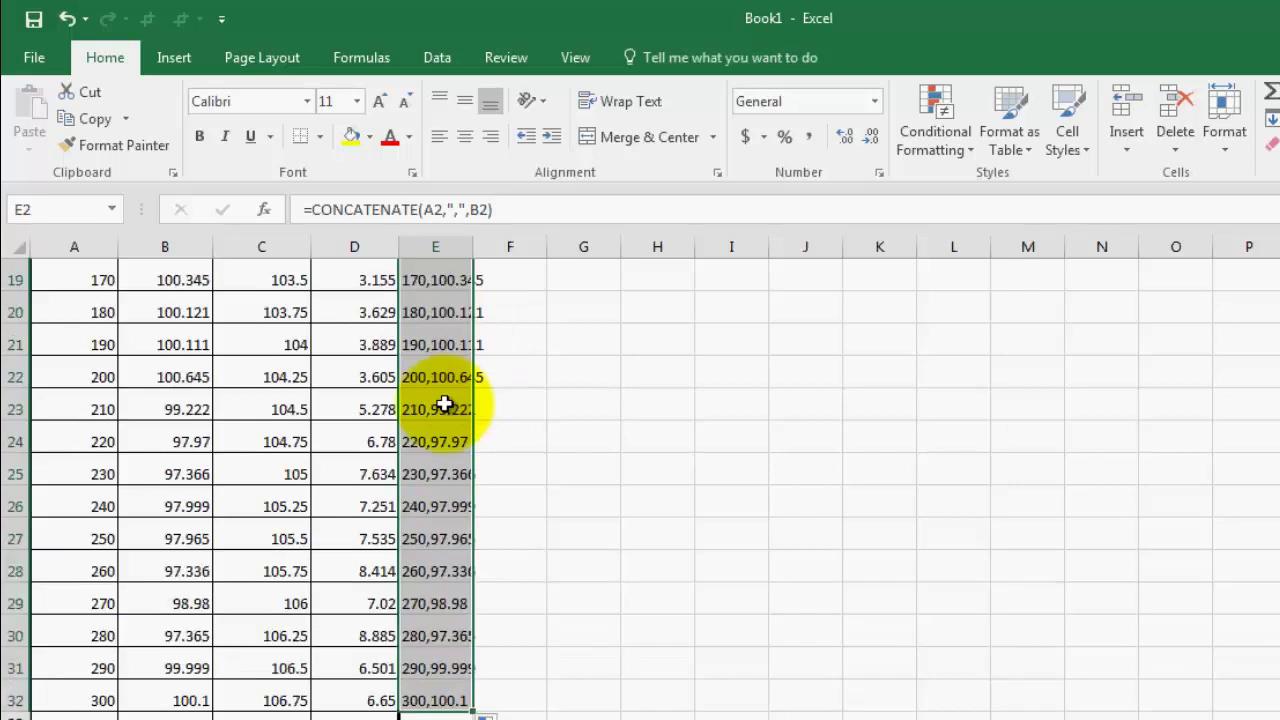
pyautogui.scroll(6, 444, 404)
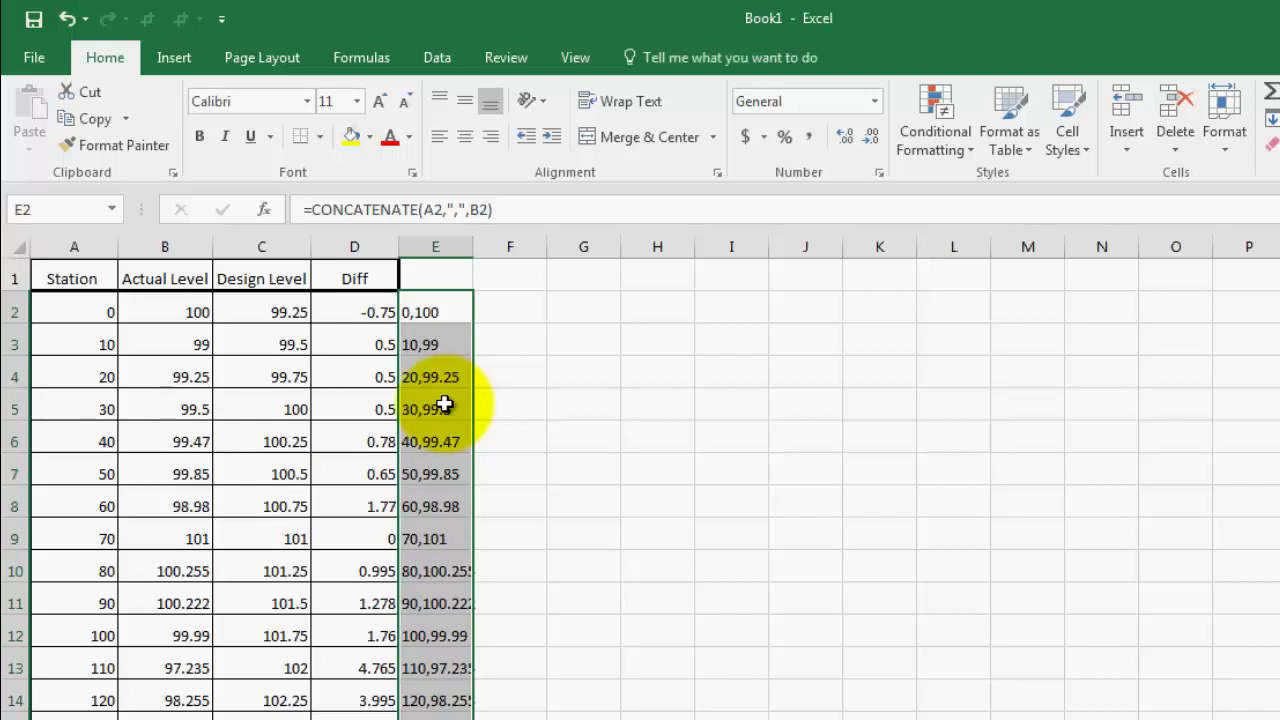
pyautogui.hotkey('ctrl', 'c')
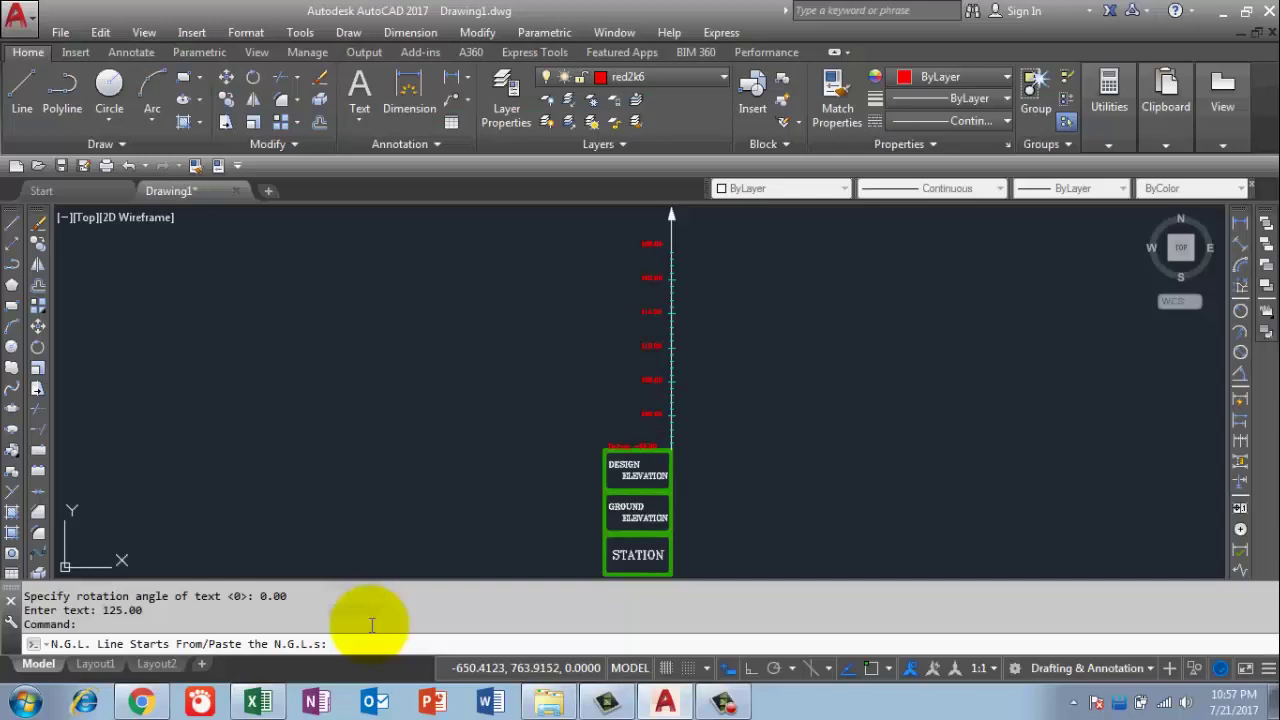
# - Paste the copied station,level pairs into the routine and finish the ground line to station 300
pyautogui.click(359, 642)
pyautogui.rightClick(362, 642)
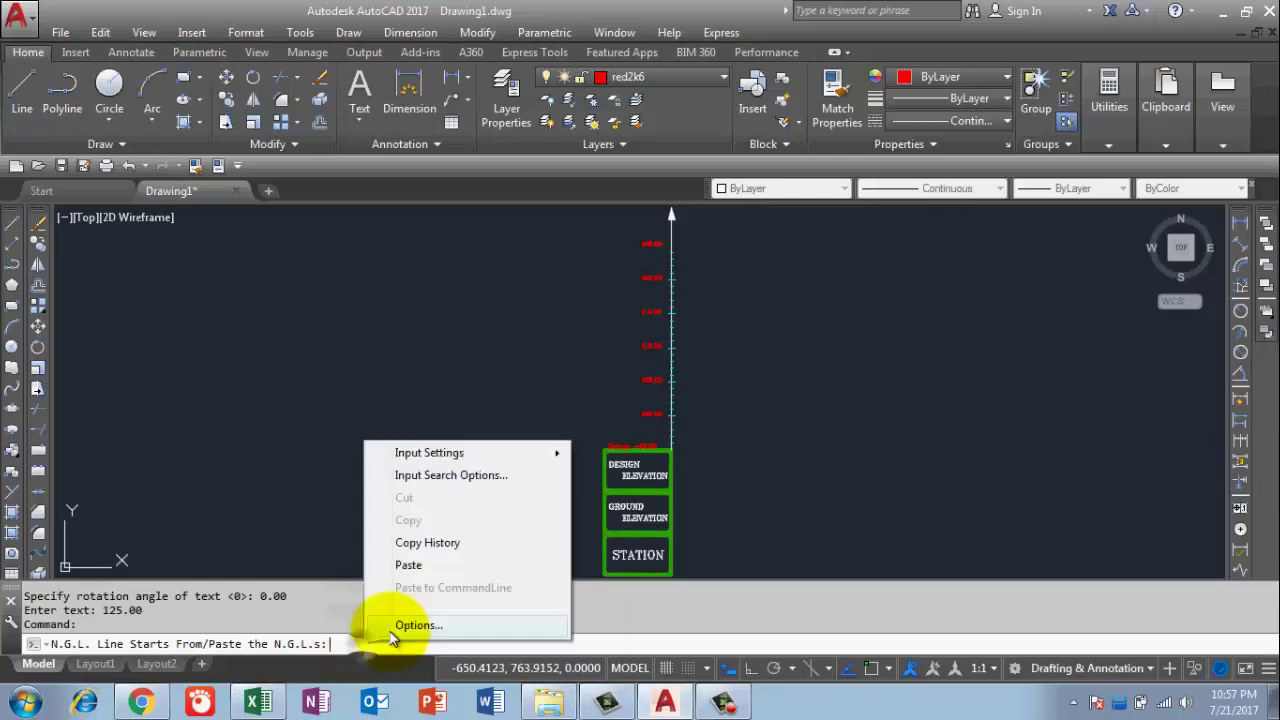
pyautogui.click(408, 566)
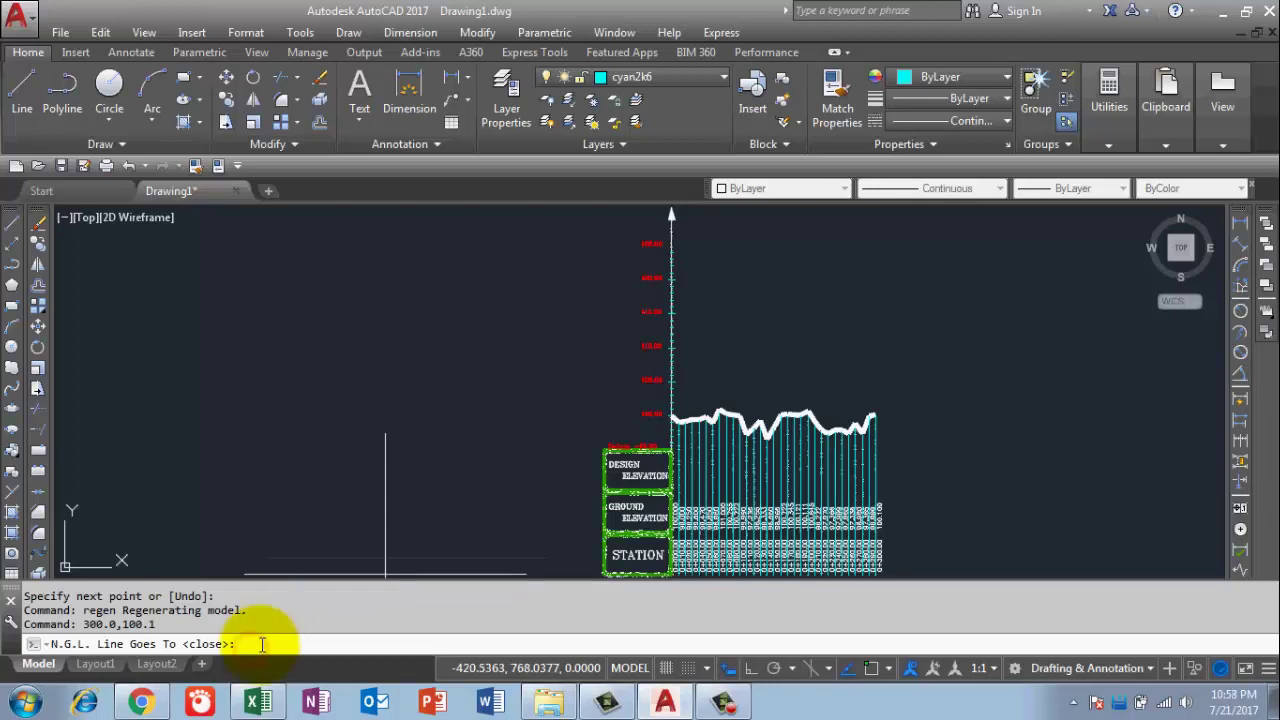
pyautogui.press('Return')
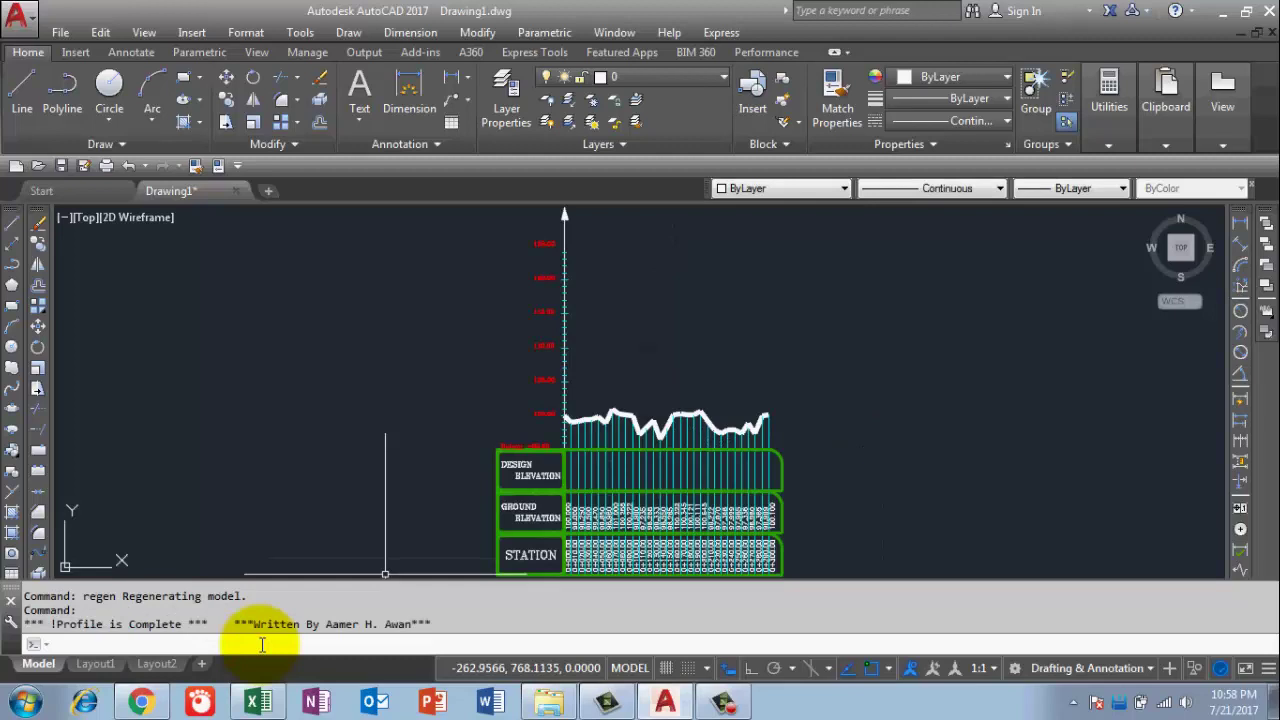
pyautogui.scroll(2, 605, 307)
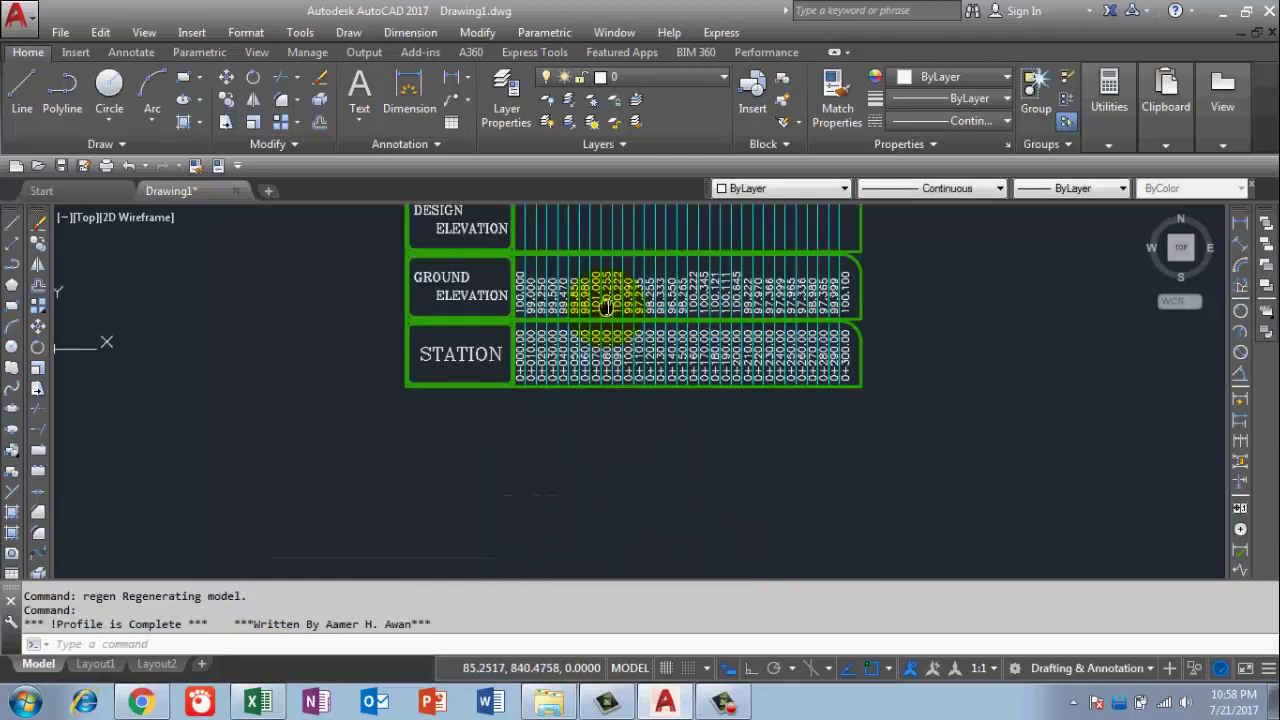
pyautogui.scroll(4, 547, 360)
pyautogui.moveTo(516, 378); pyautogui.dragTo(532, 566, button='middle')
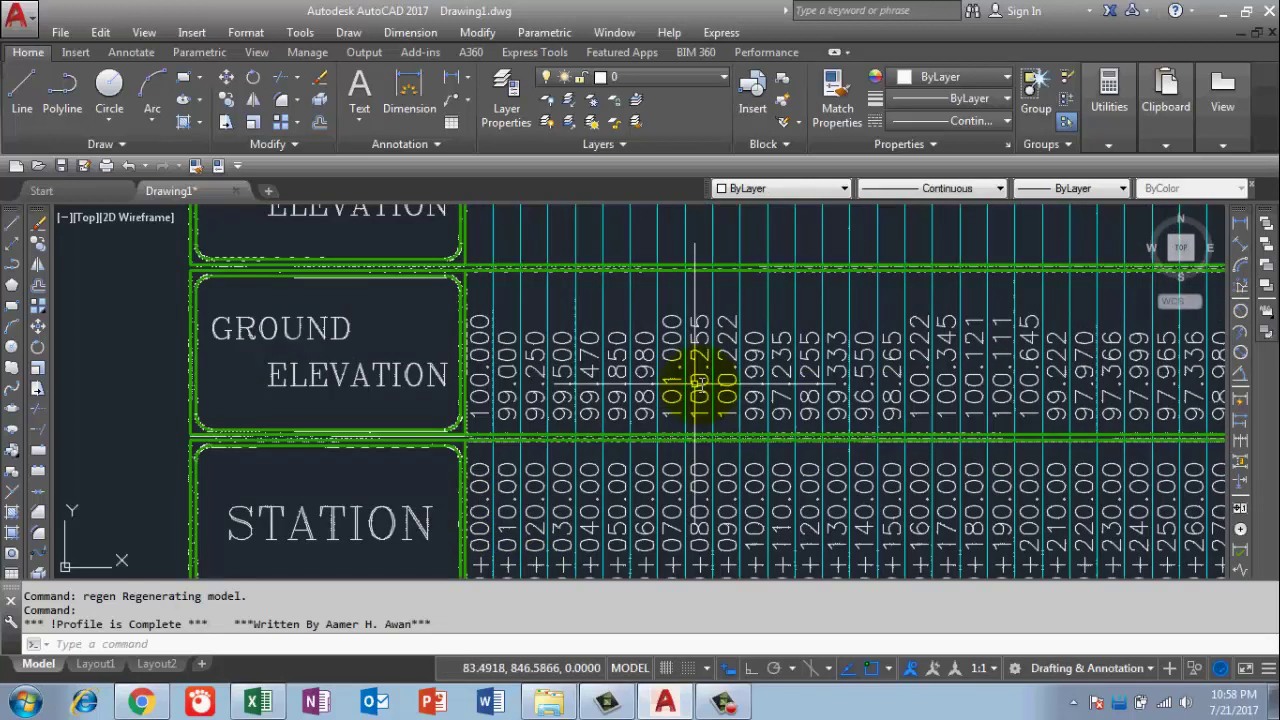
pyautogui.moveTo(612, 378)
pyautogui.mouseDown(button='middle')
pyautogui.moveTo(603, 617)
pyautogui.moveTo(555, 638)
pyautogui.mouseUp(button='middle')
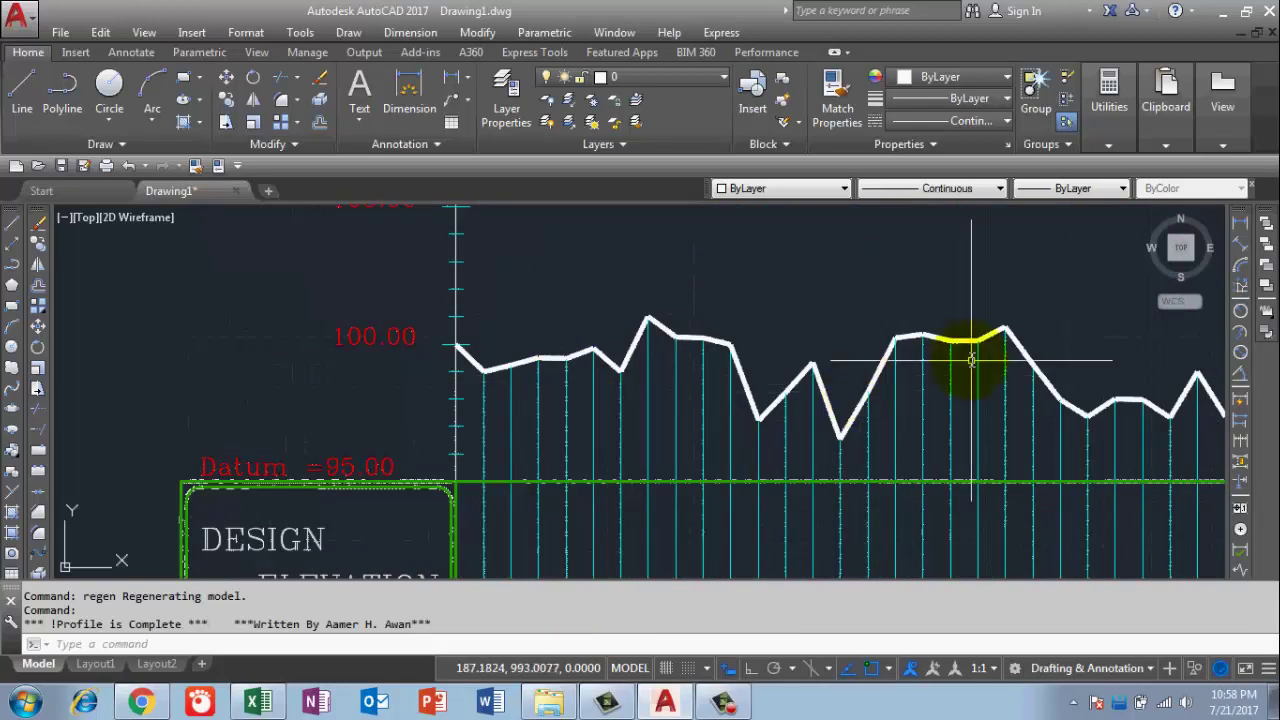
pyautogui.scroll(-10, 971, 360)
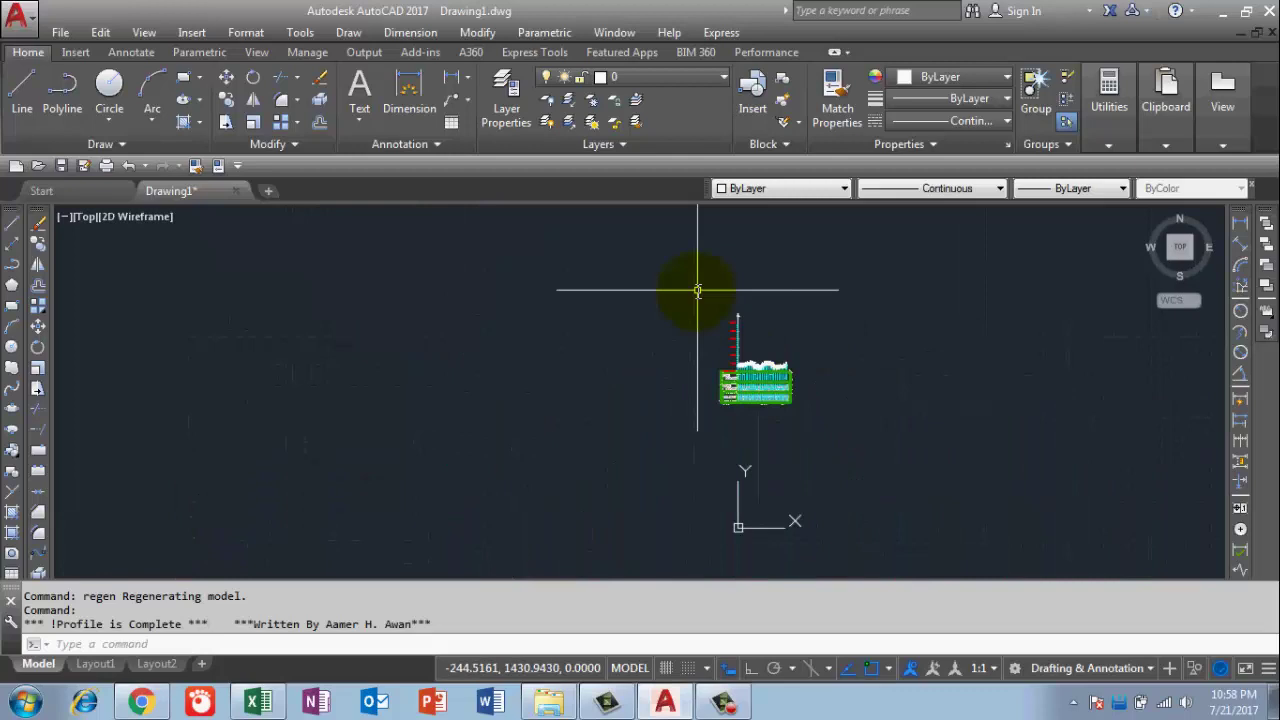
pyautogui.scroll(4, 707, 358)
pyautogui.scroll(4, 743, 418)
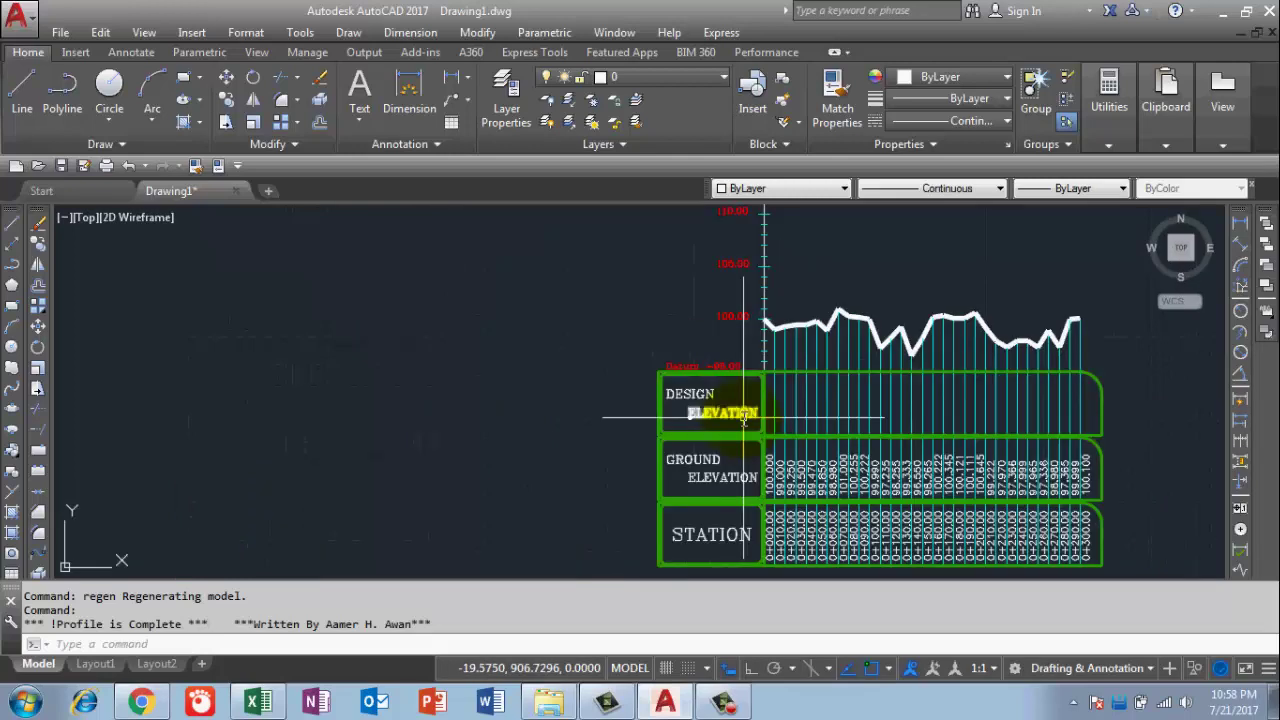
pyautogui.scroll(-8, 743, 418)
pyautogui.click(702, 324)
pyautogui.click(880, 488)
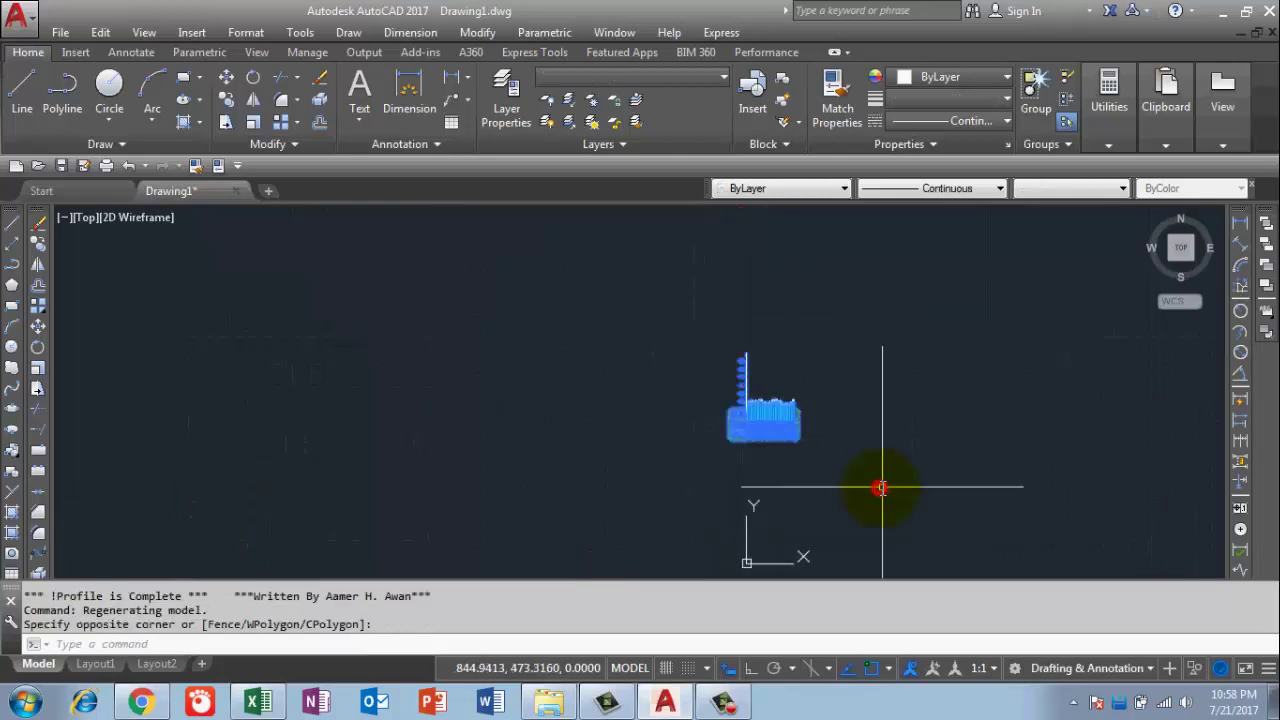
# - Move all 217 profile objects higher up with M, then return to Excel
pyautogui.write('M')
pyautogui.press('Return')
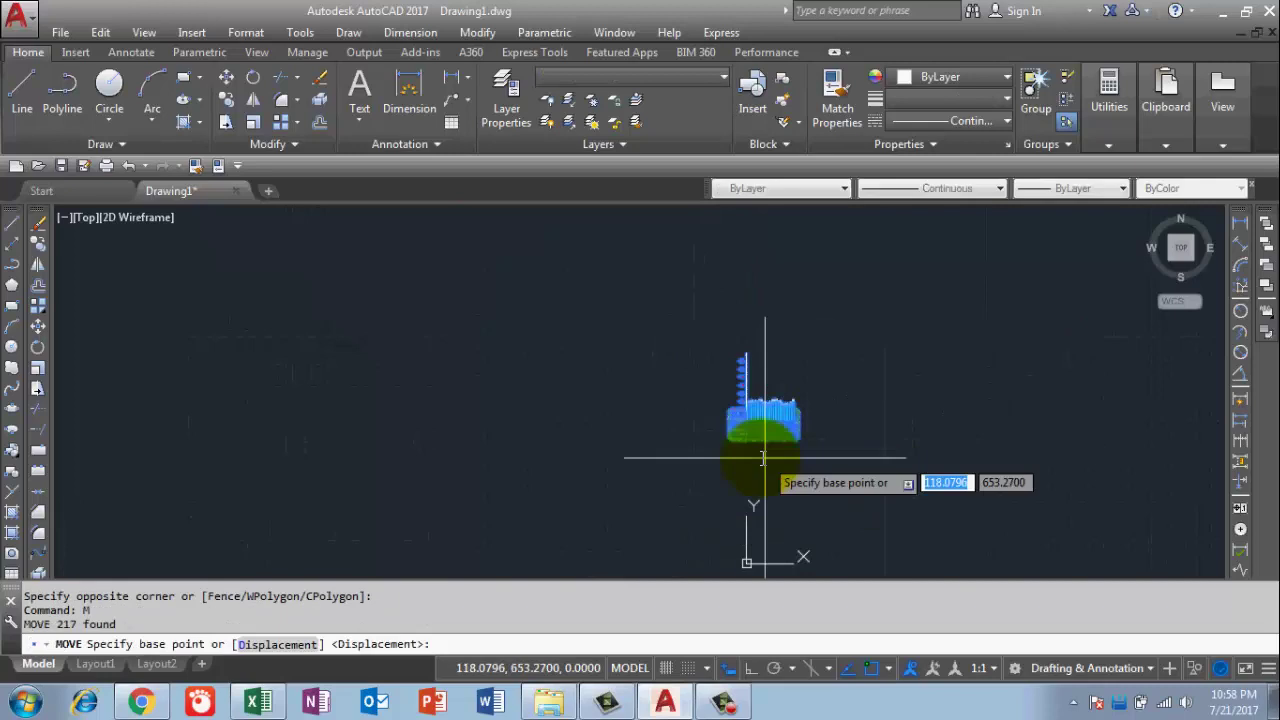
pyautogui.scroll(4, 760, 440)
pyautogui.click(708, 398)
pyautogui.scroll(-4, 708, 398)
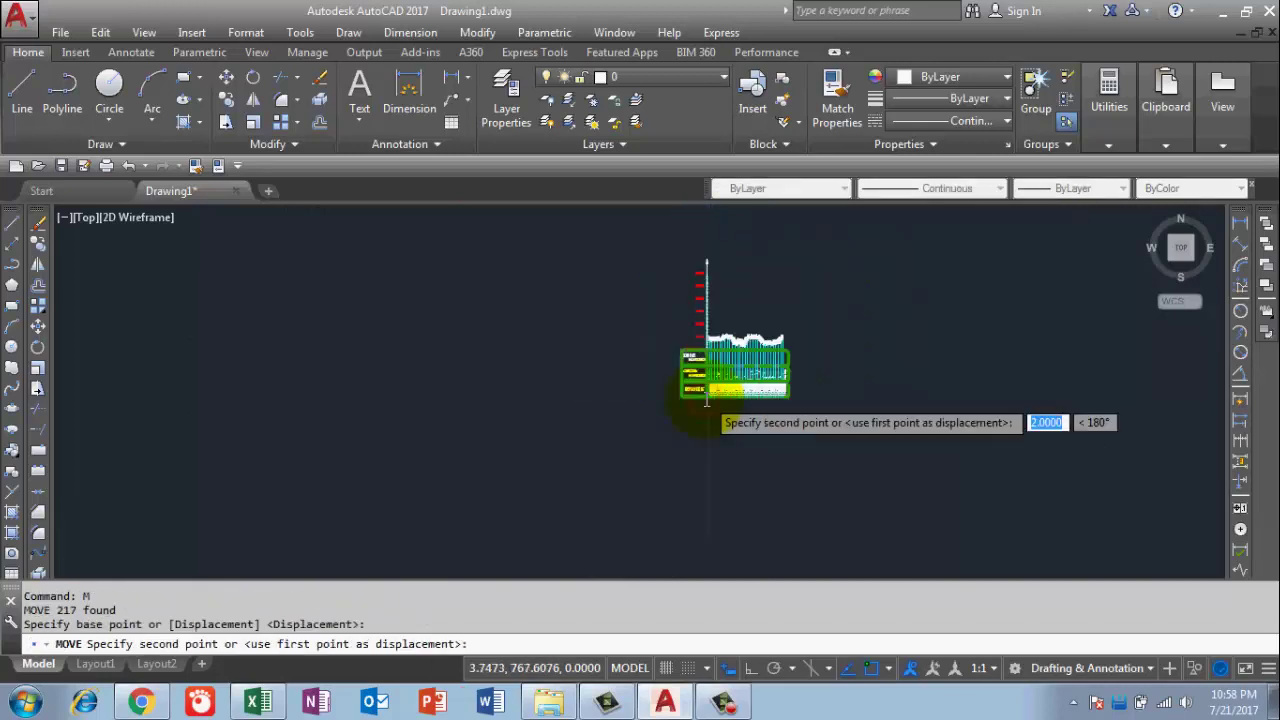
pyautogui.scroll(-3, 706, 400)
pyautogui.click(703, 321)
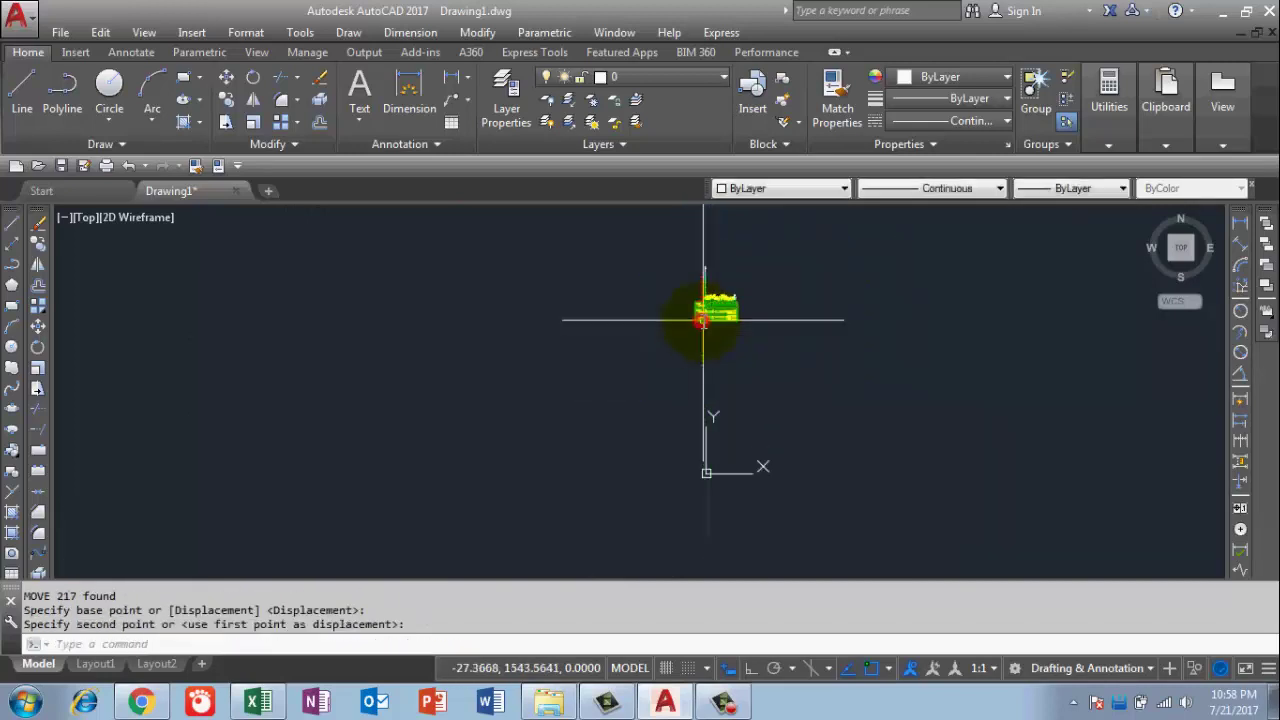
pyautogui.click(274, 697)
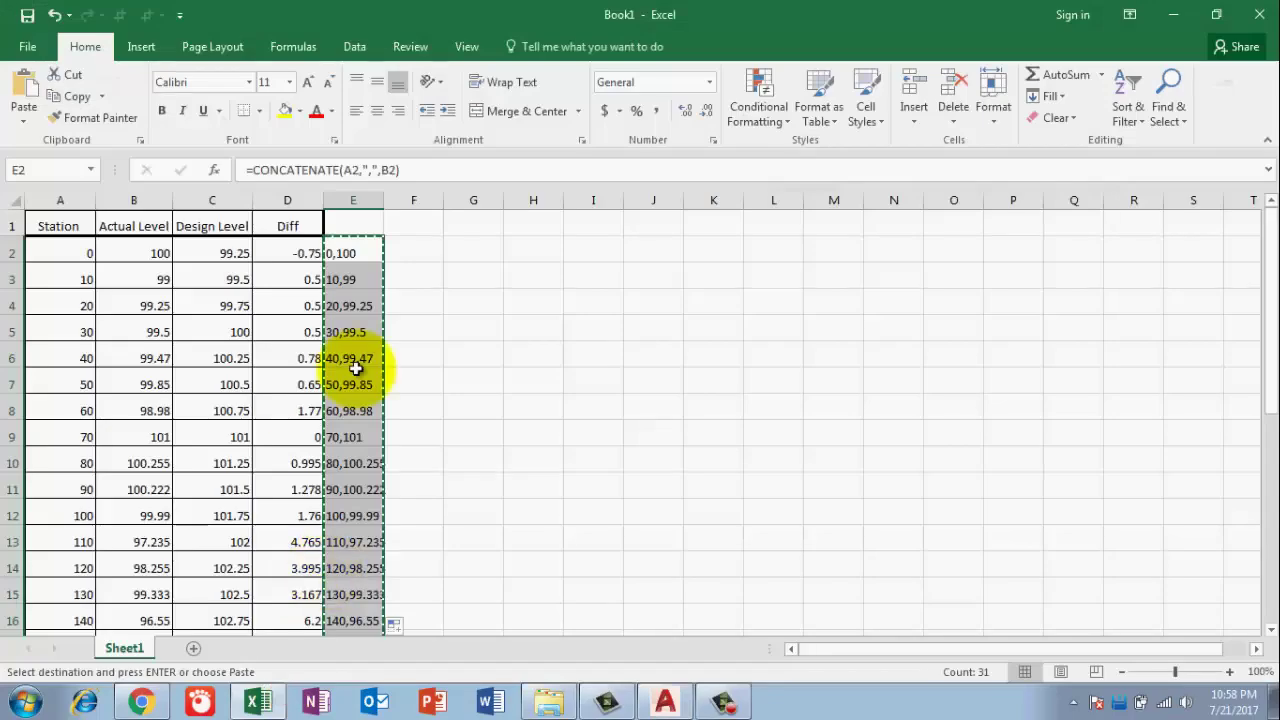
# - Clear column E and enter =CONCATENATE(A2,",",C2) in E2 so it shows 0,99.25
pyautogui.press('Delete')
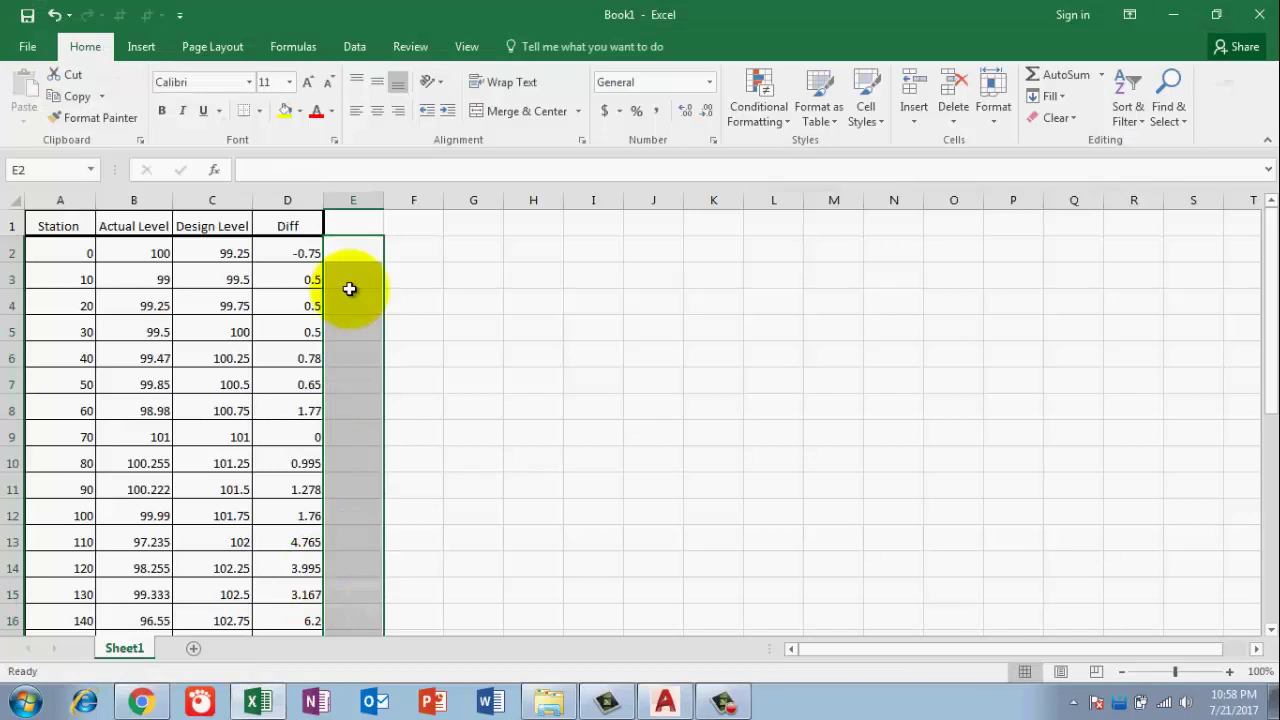
pyautogui.click(344, 254)
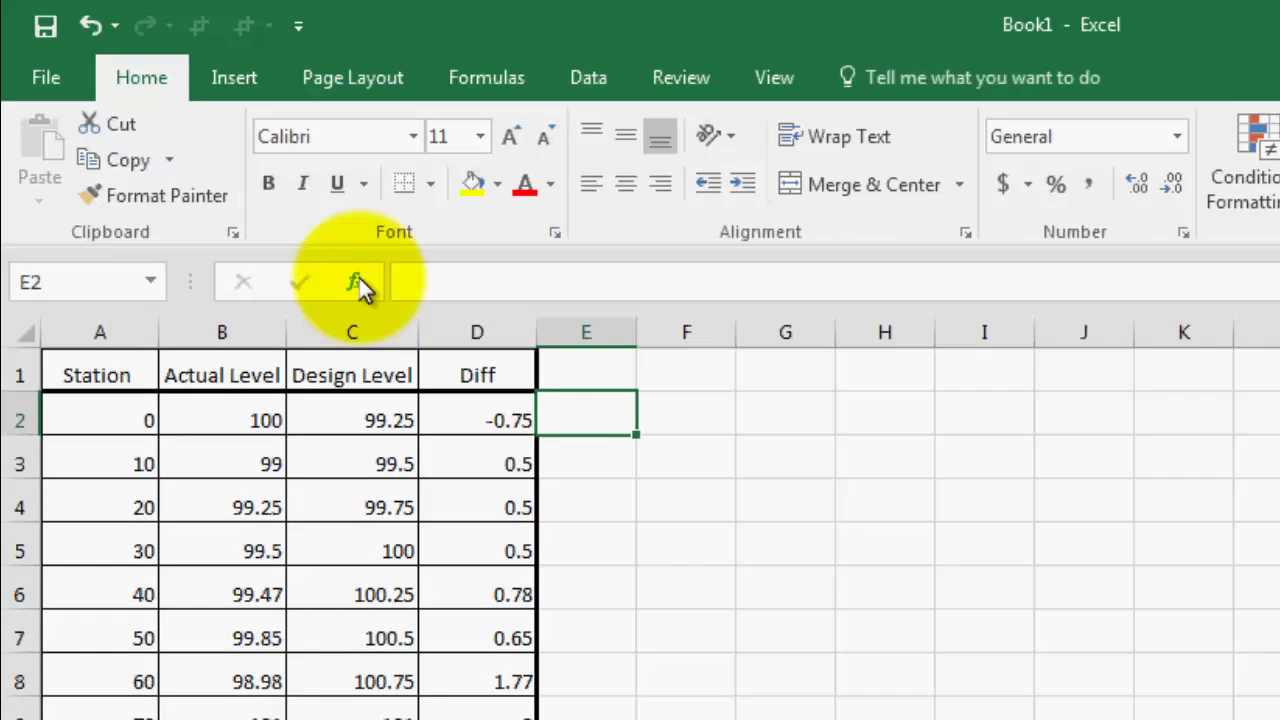
pyautogui.click(355, 284)
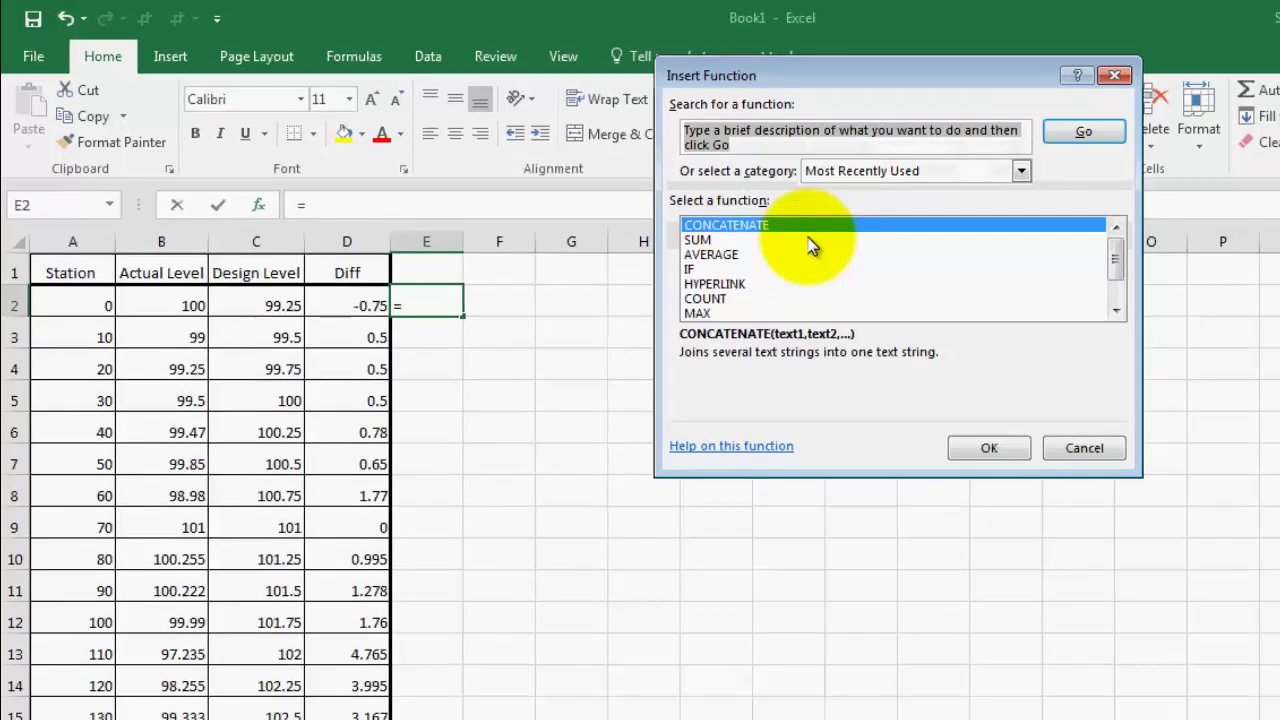
pyautogui.click(992, 450)
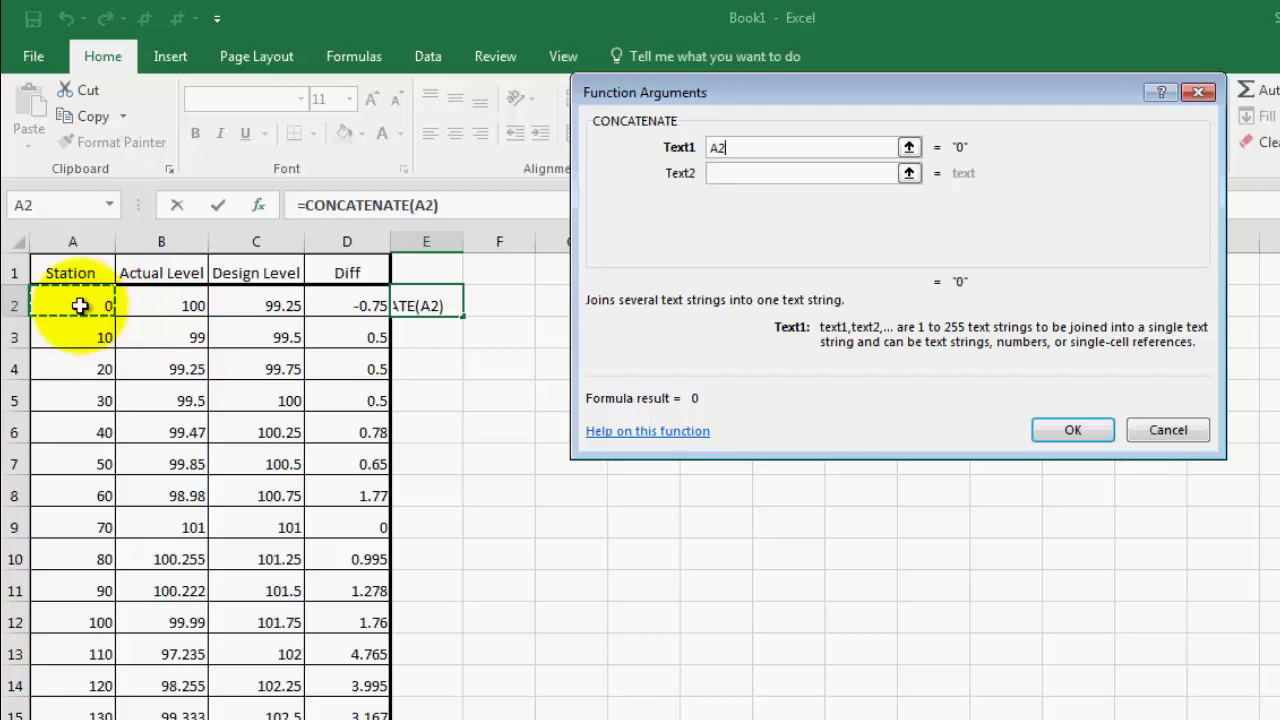
pyautogui.click(743, 175)
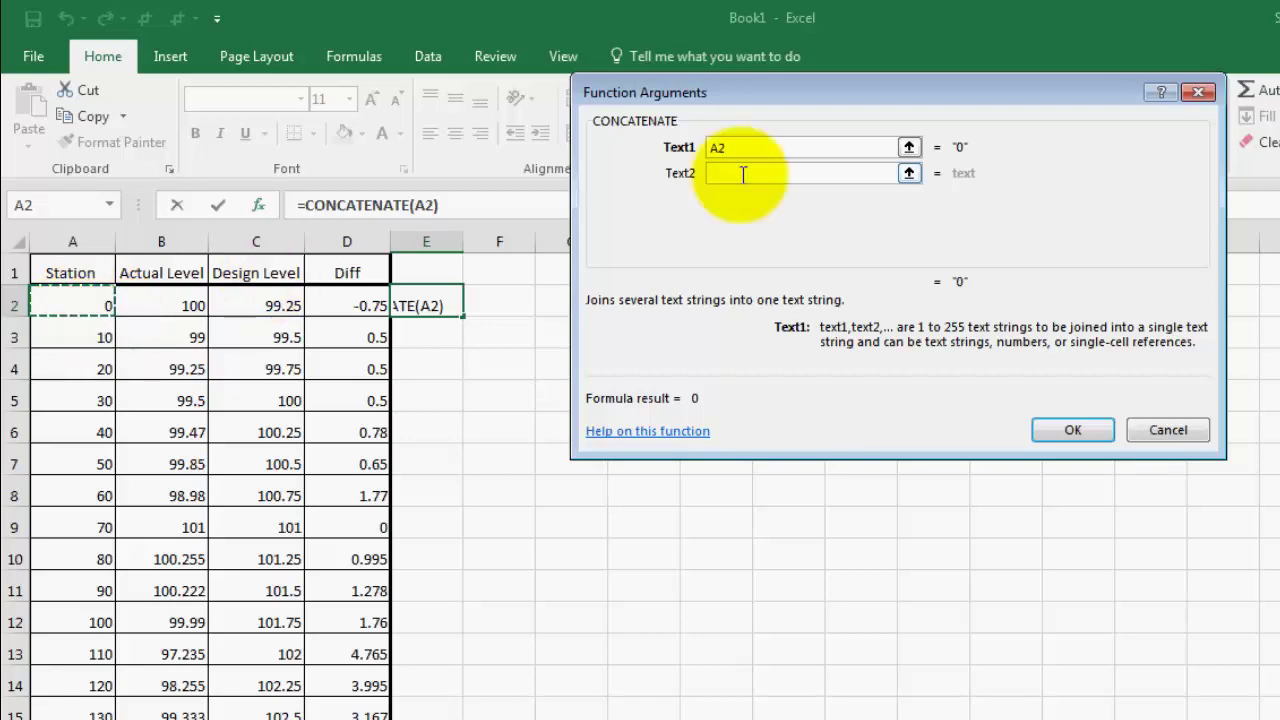
pyautogui.click(739, 172)
pyautogui.write('"')
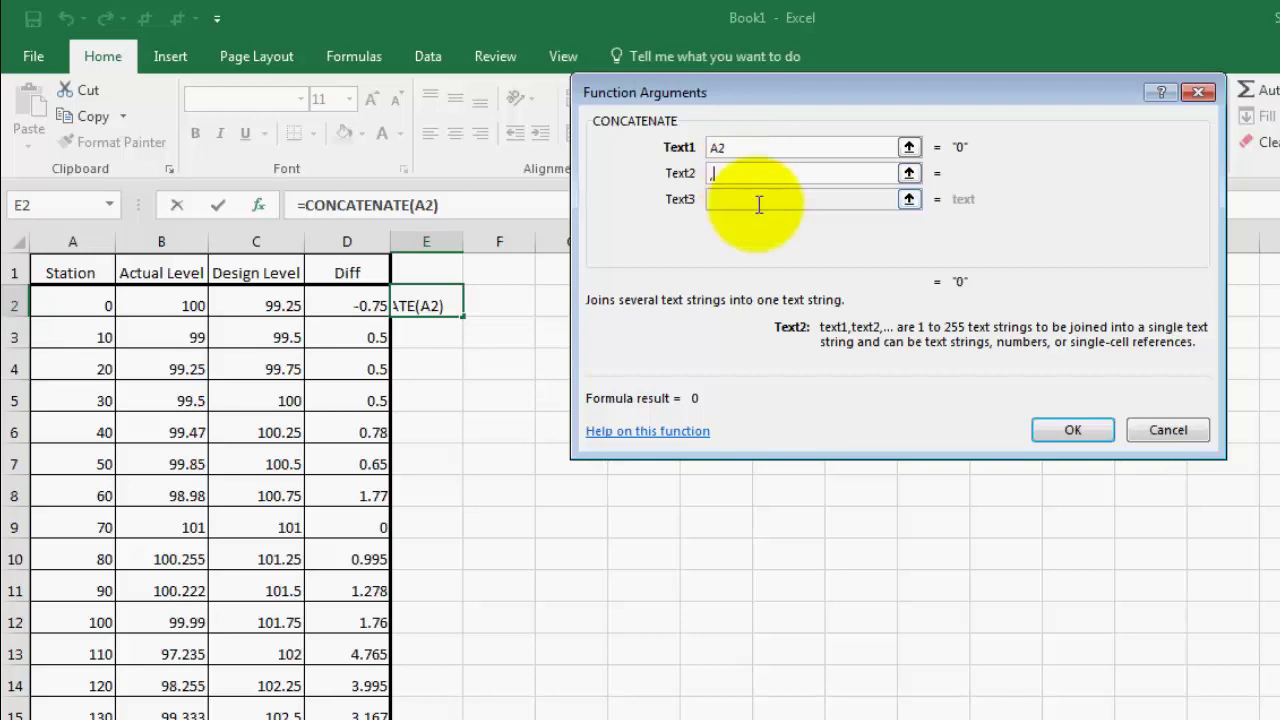
pyautogui.write(',"')
pyautogui.click(758, 202)
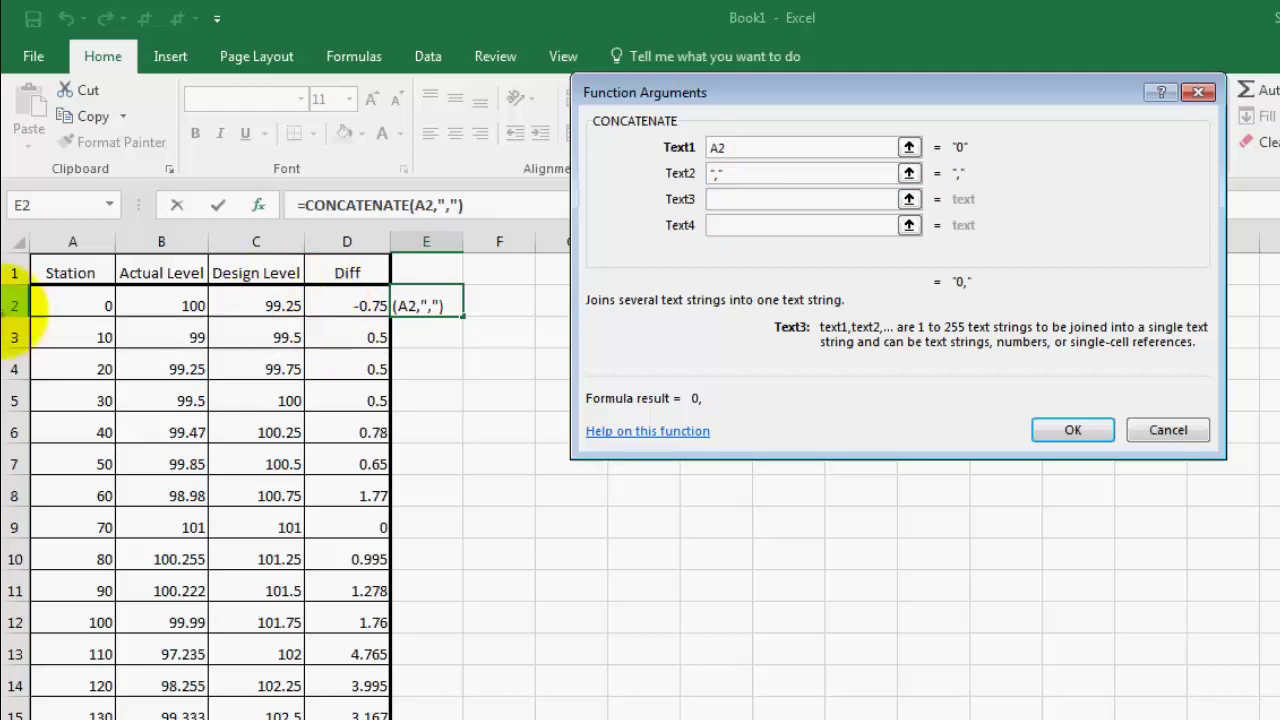
pyautogui.click(277, 305)
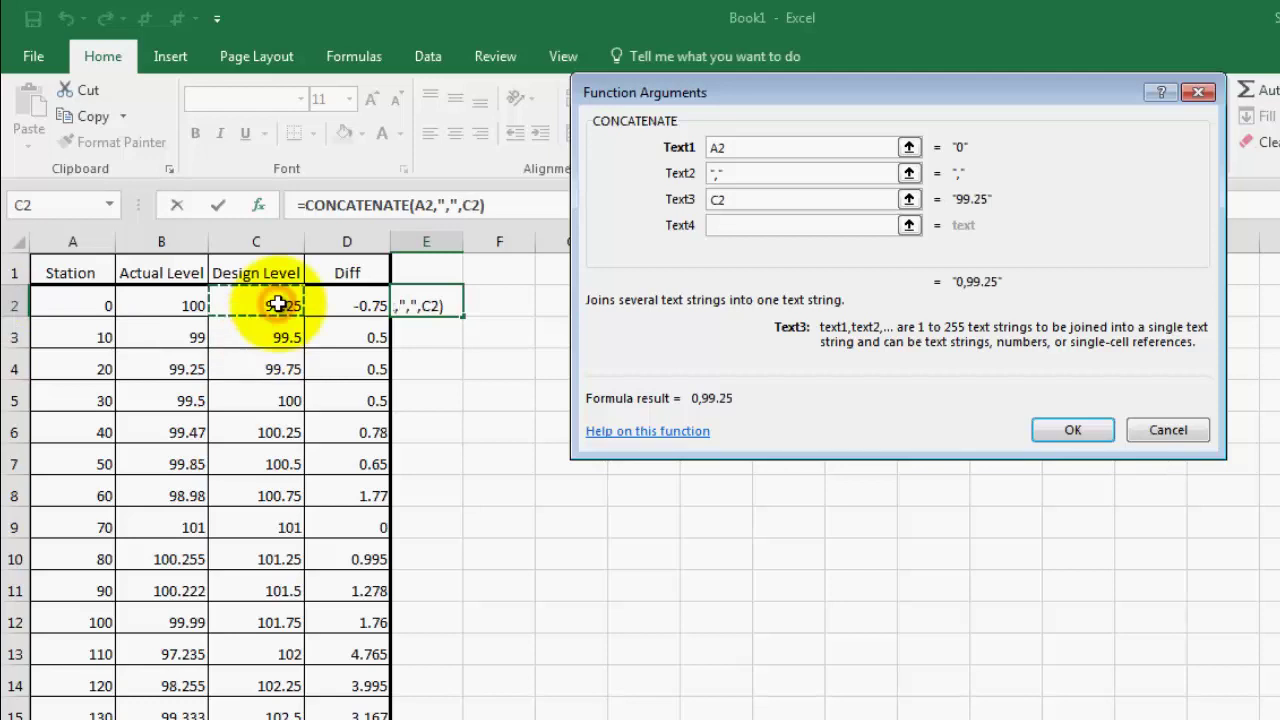
pyautogui.click(1071, 430)
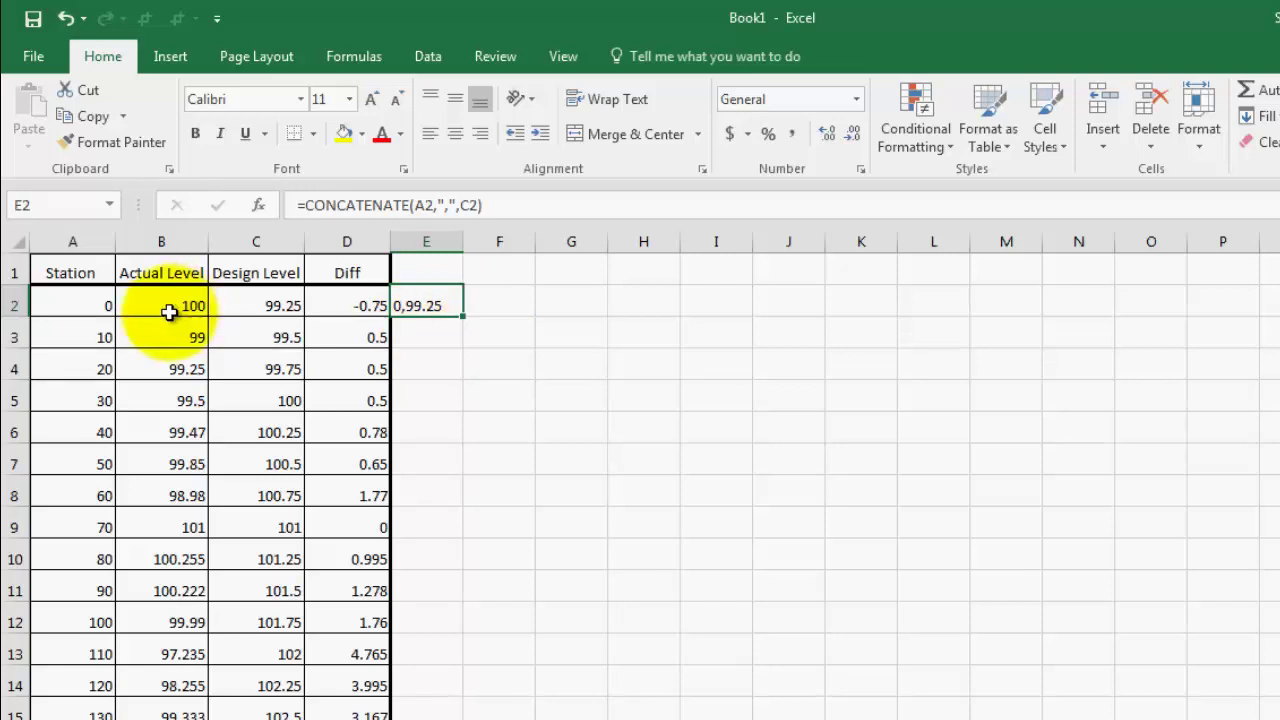
# - Fill the E2 formula down to row 32, ending at 300,106.75, and copy the pairs for AutoCAD
pyautogui.doubleClick(463, 316)
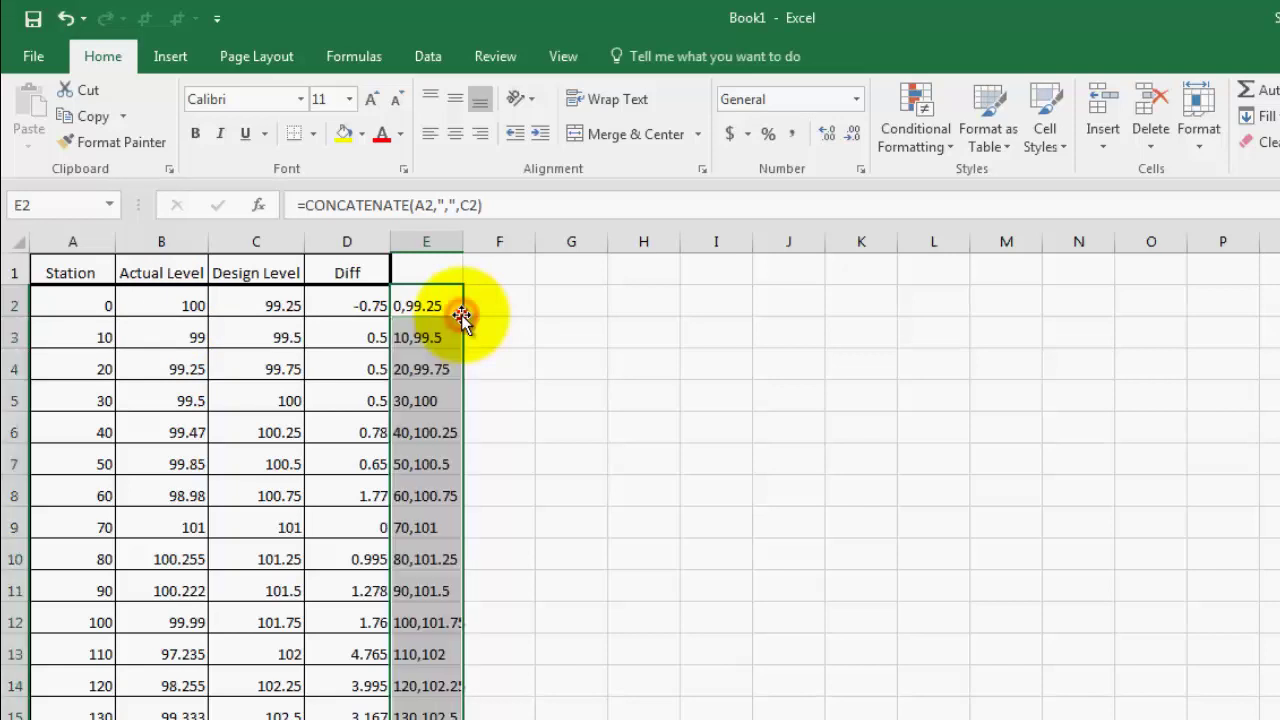
pyautogui.scroll(-5, 513, 443)
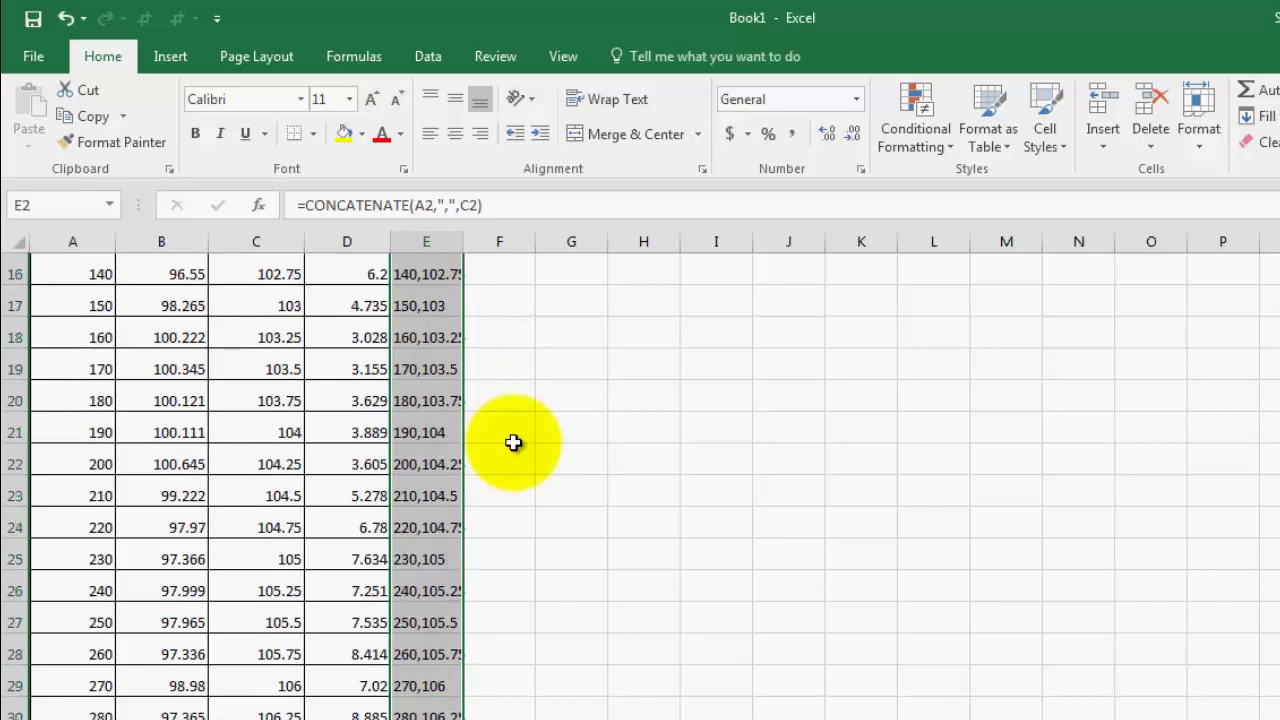
pyautogui.scroll(5, 513, 443)
pyautogui.scroll(-8, 171, 569)
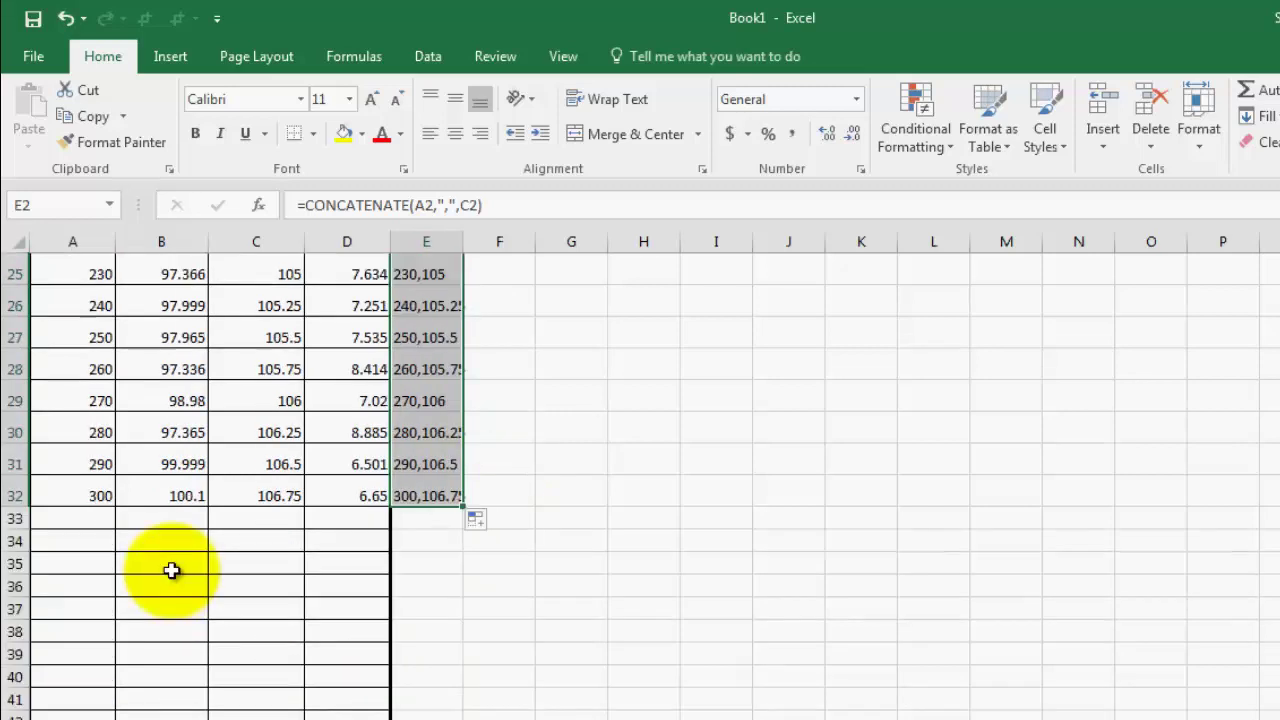
pyautogui.scroll(8, 171, 569)
pyautogui.hotkey('ctrl', 'c')
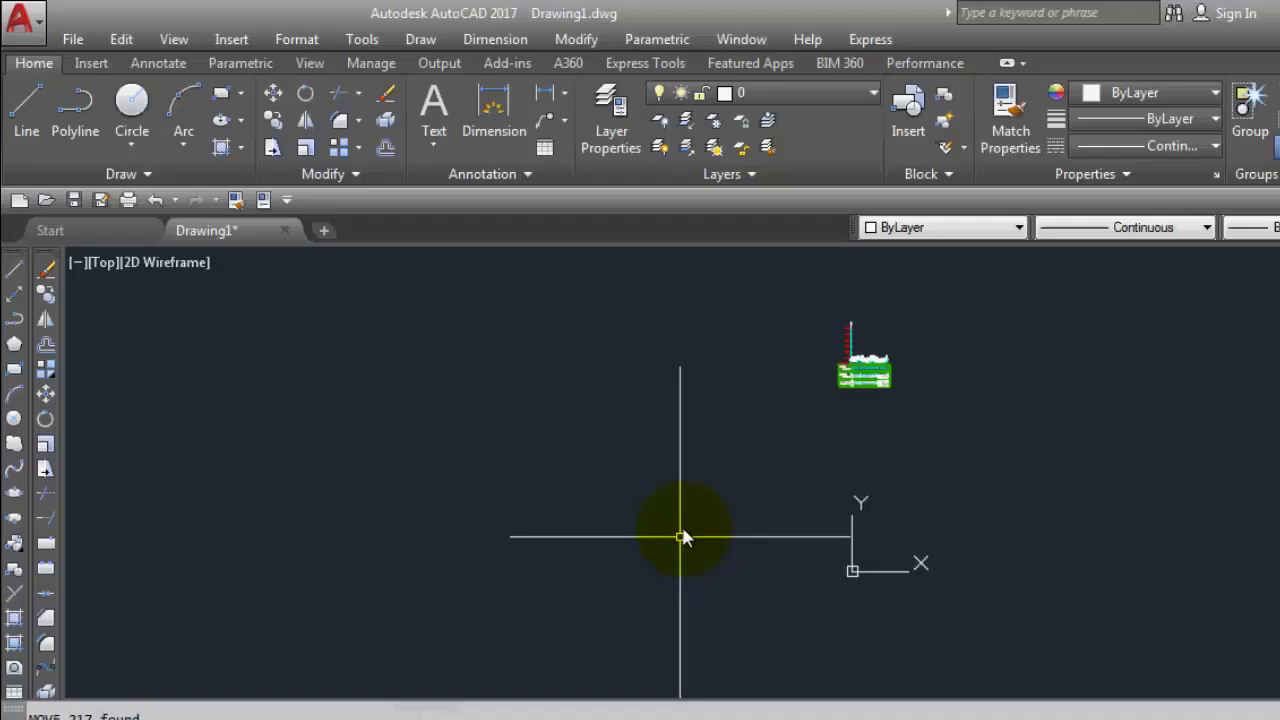
pyautogui.click(681, 537)
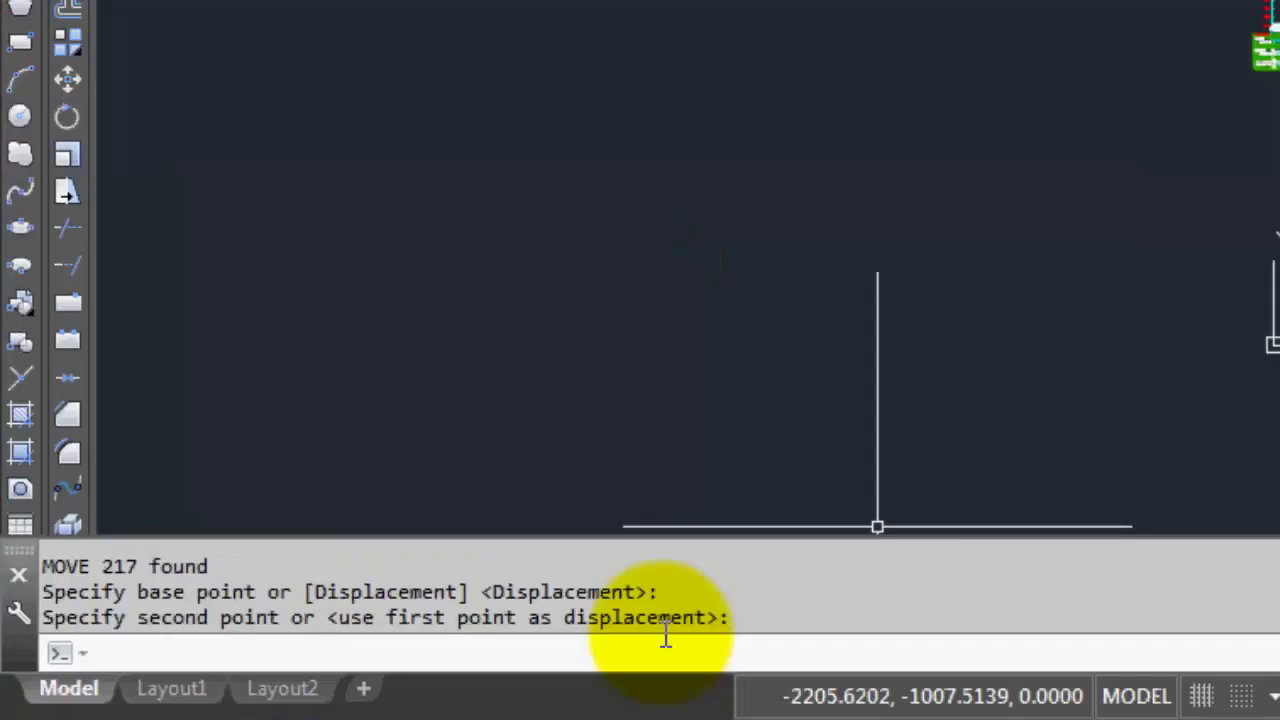
# - Run the PO profile routine with datum 0,95 and accept the start-up template
pyautogui.write('po')
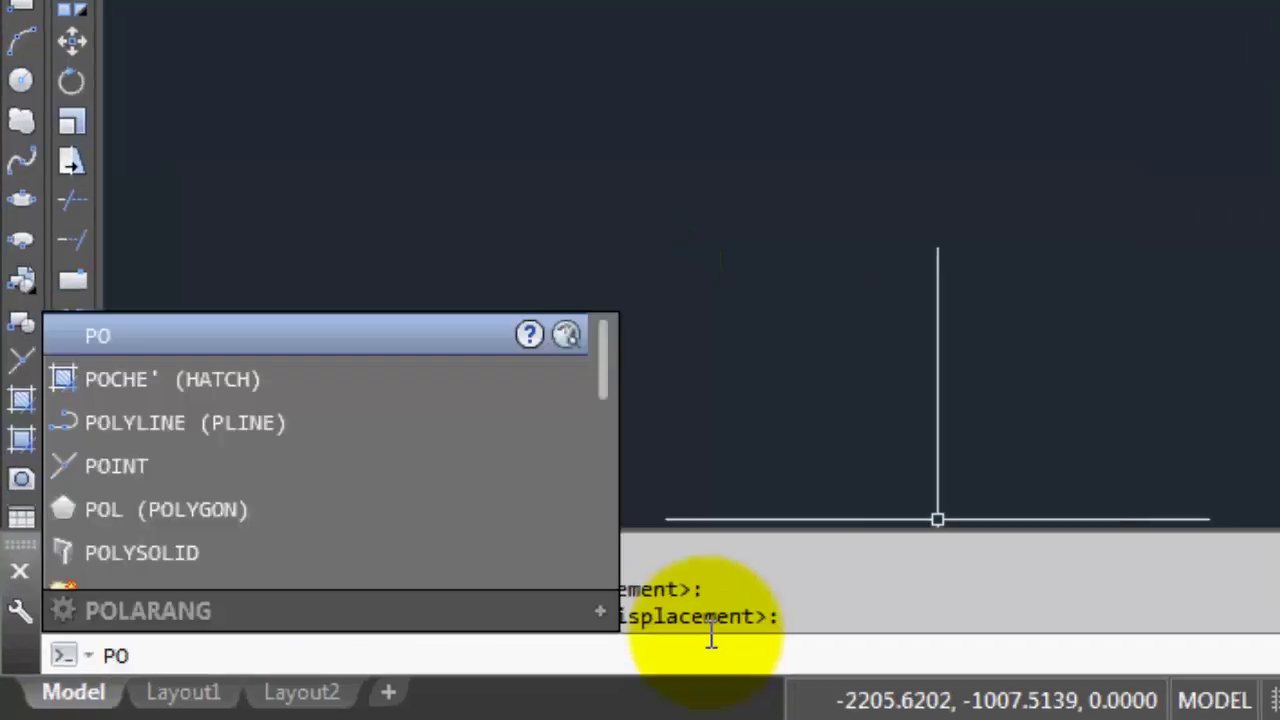
pyautogui.press('Return')
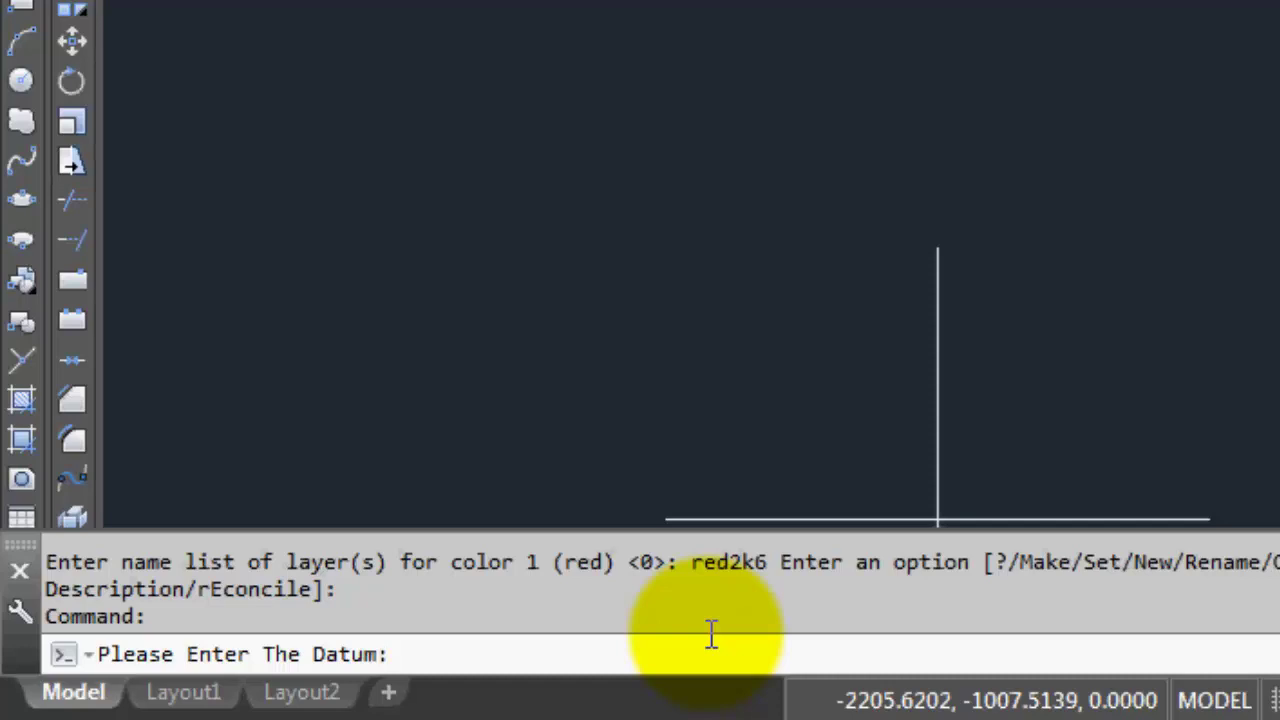
pyautogui.write('0,95')
pyautogui.press('Return')
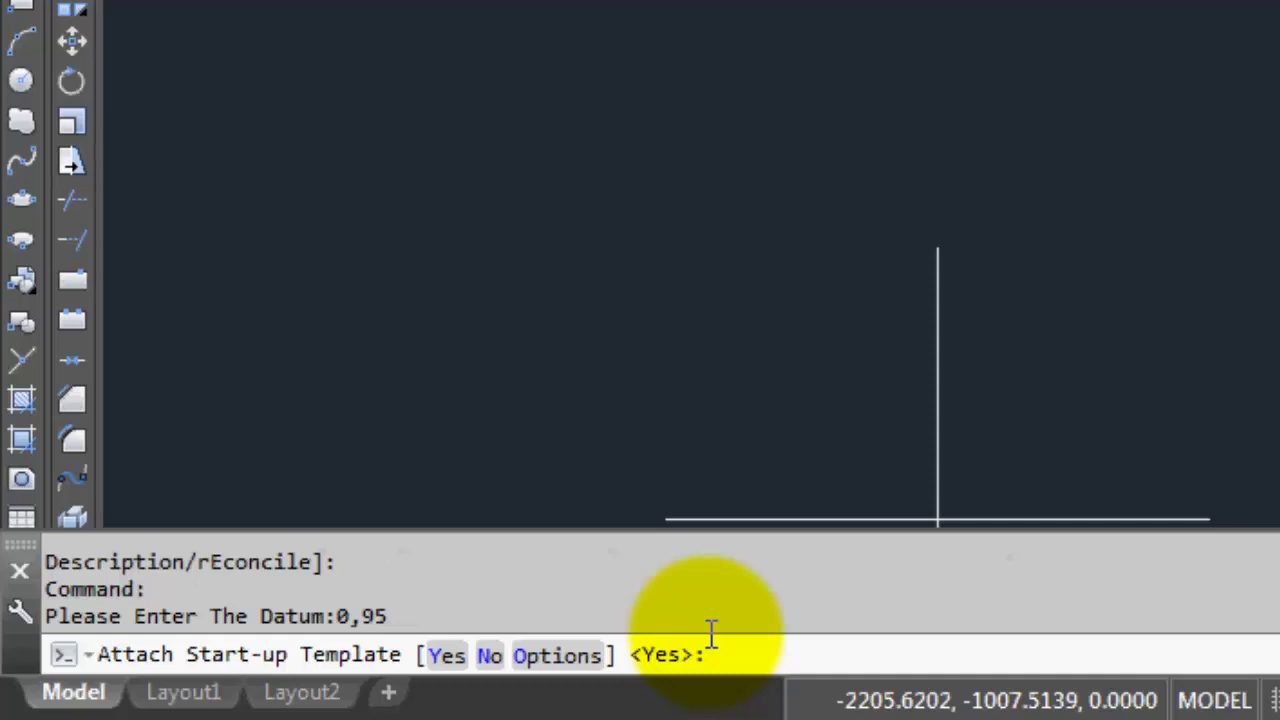
pyautogui.press('Return')
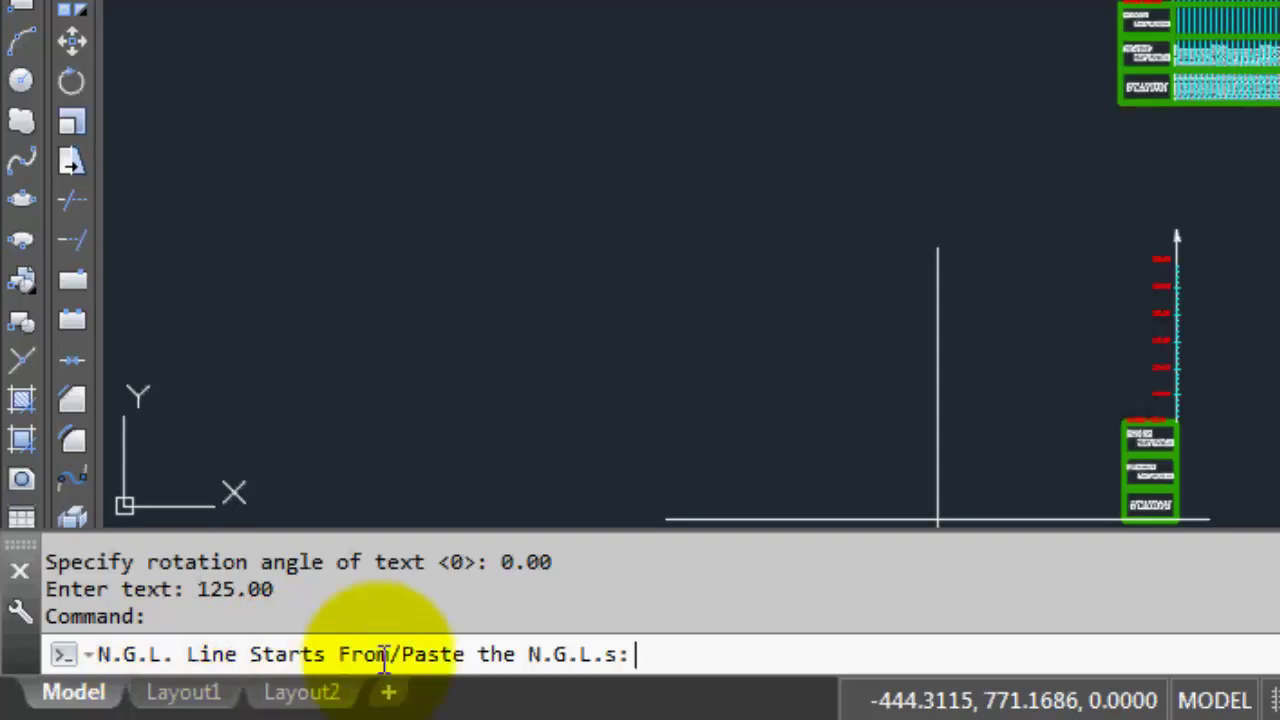
# - Paste the copied station,design pairs as profile points to complete the second profile
pyautogui.click(661, 663)
pyautogui.rightClick(662, 668)
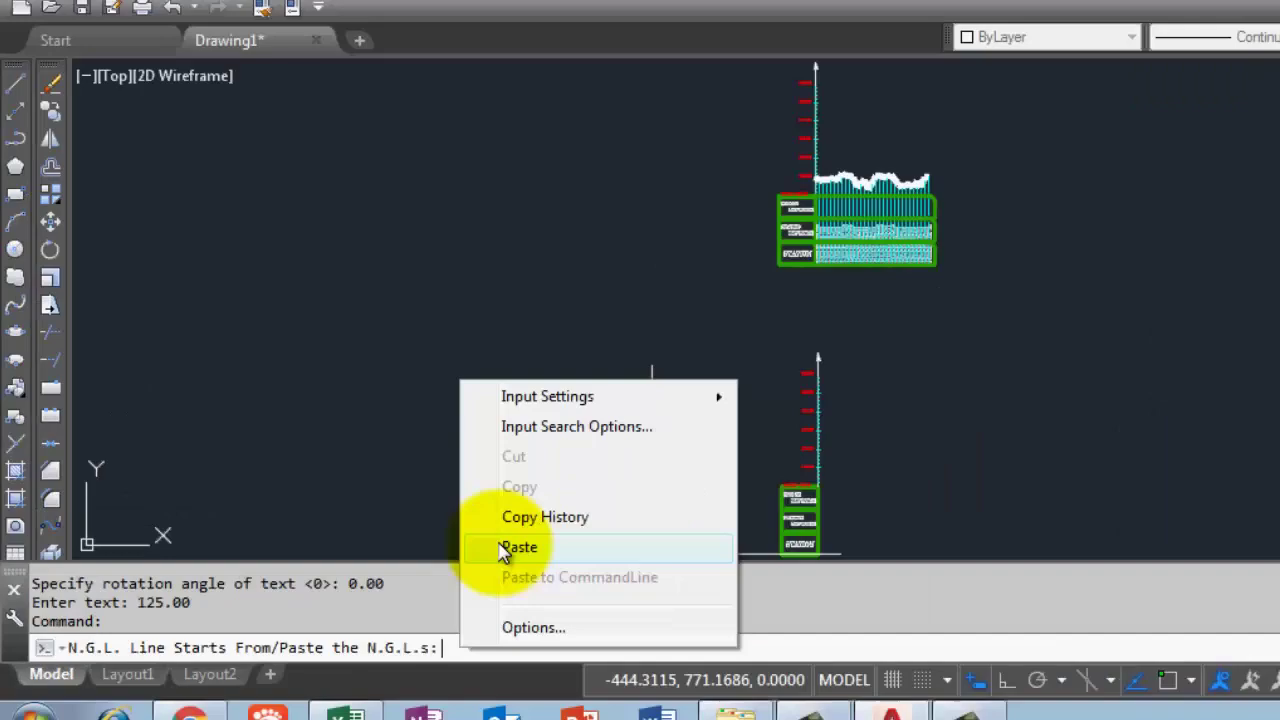
pyautogui.click(519, 548)
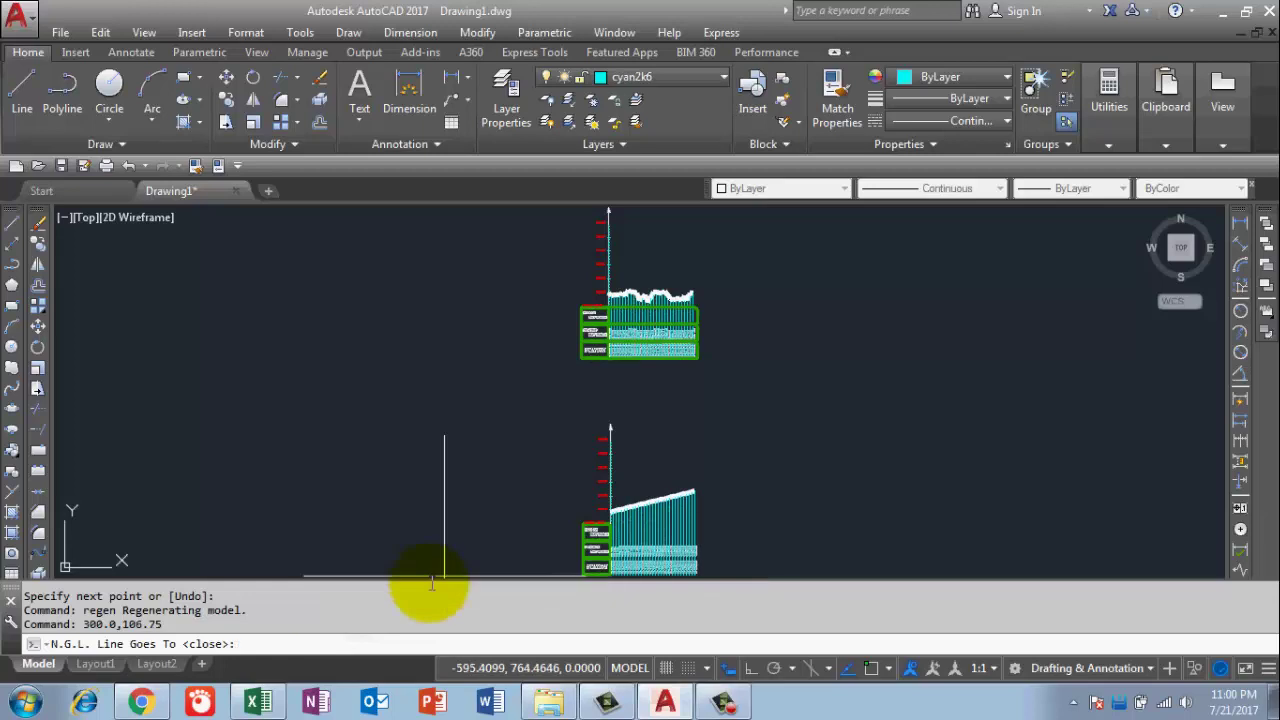
pyautogui.press('Return')
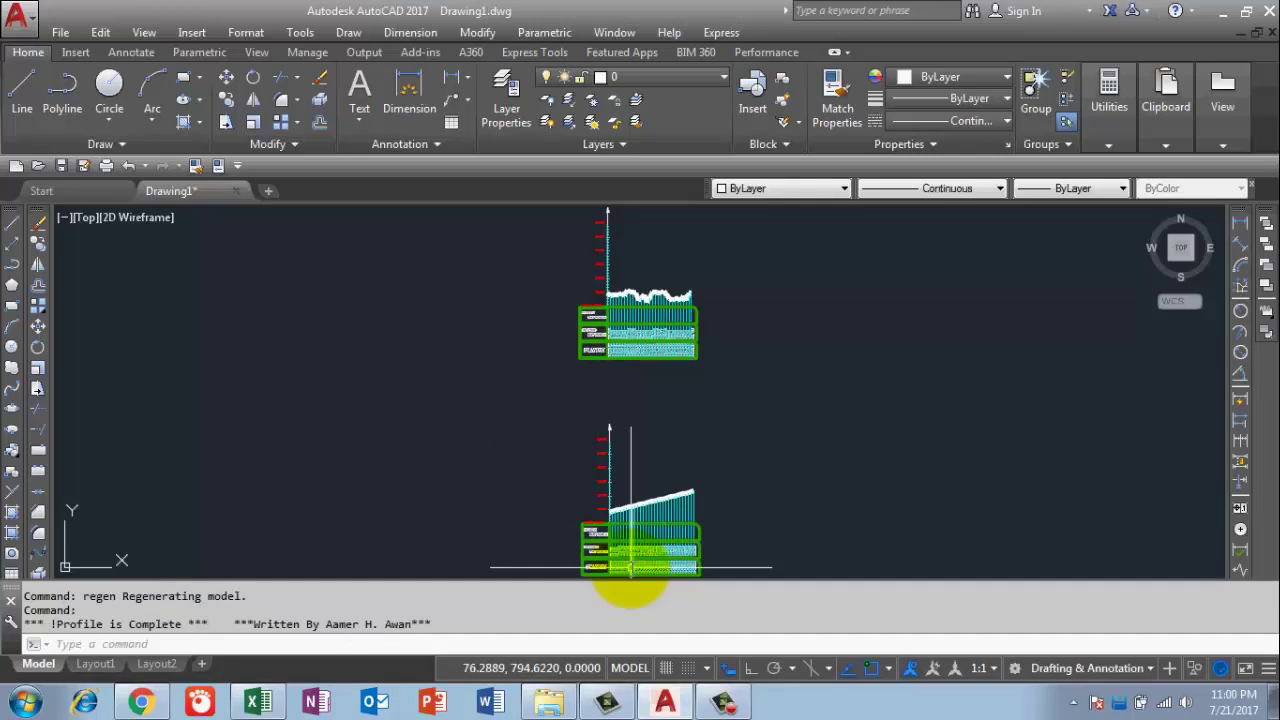
# - Zoom to the lower profile and start a window around its Ground Elevation labels
pyautogui.scroll(4, 632, 340)
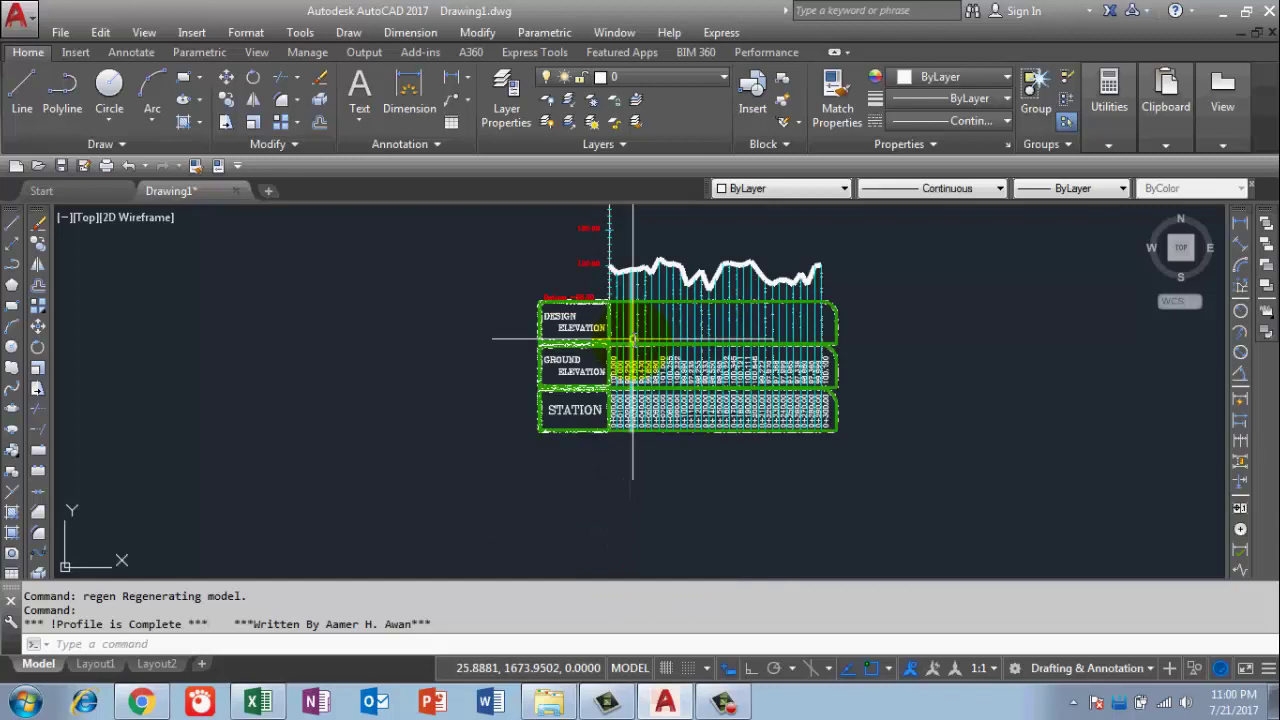
pyautogui.scroll(-5, 632, 340)
pyautogui.scroll(6, 621, 477)
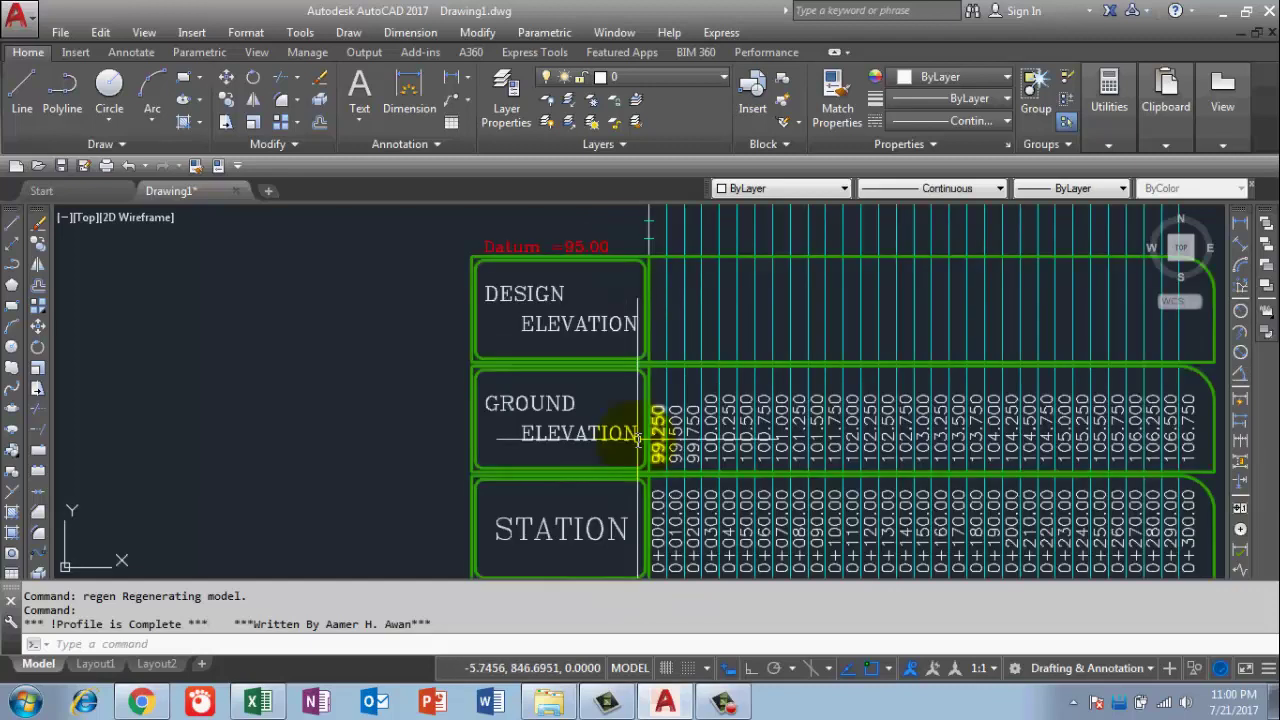
pyautogui.scroll(-4, 641, 410)
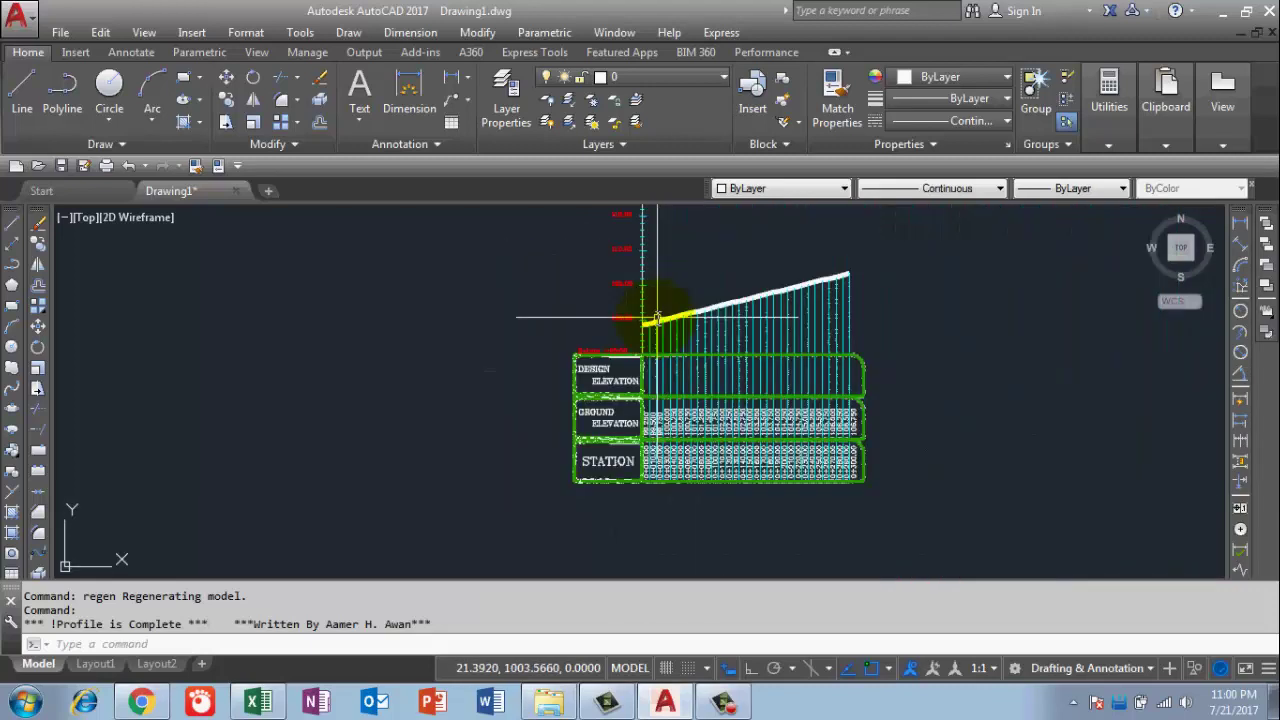
pyautogui.scroll(6, 648, 416)
pyautogui.moveTo(623, 383); pyautogui.dragTo(619, 373, button='middle')
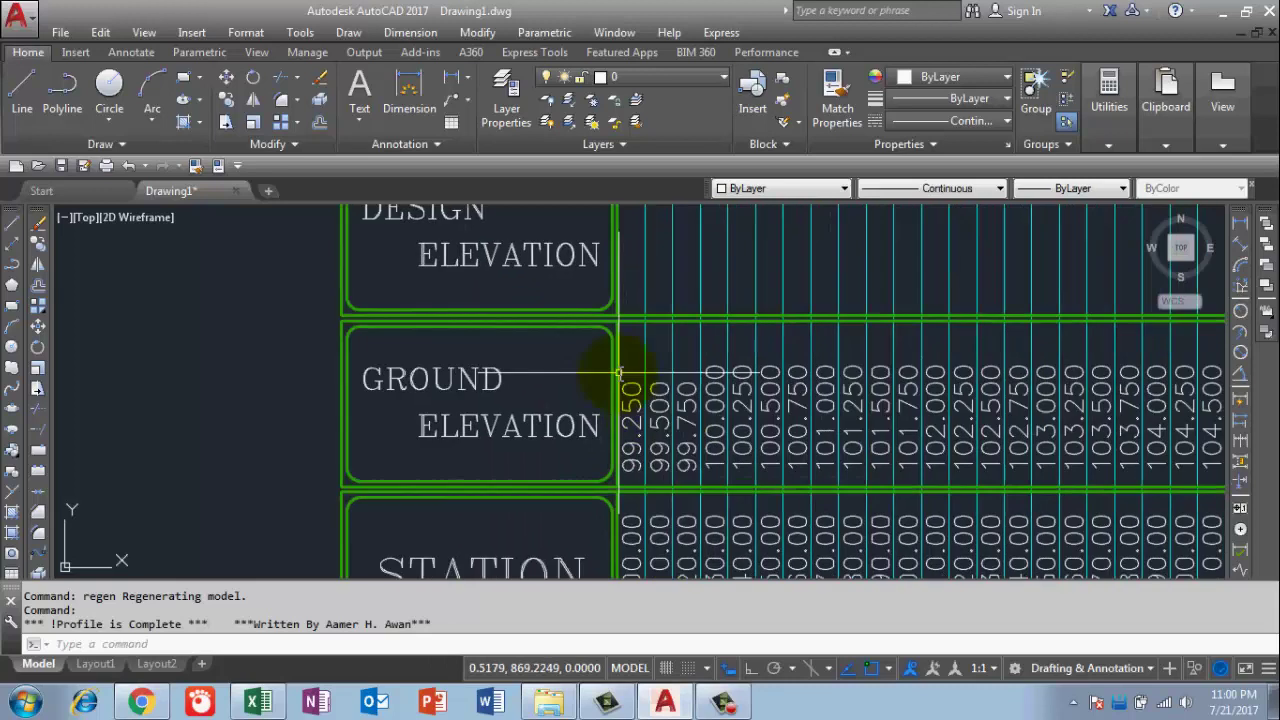
pyautogui.click(600, 359)
pyautogui.scroll(-2, 810, 412)
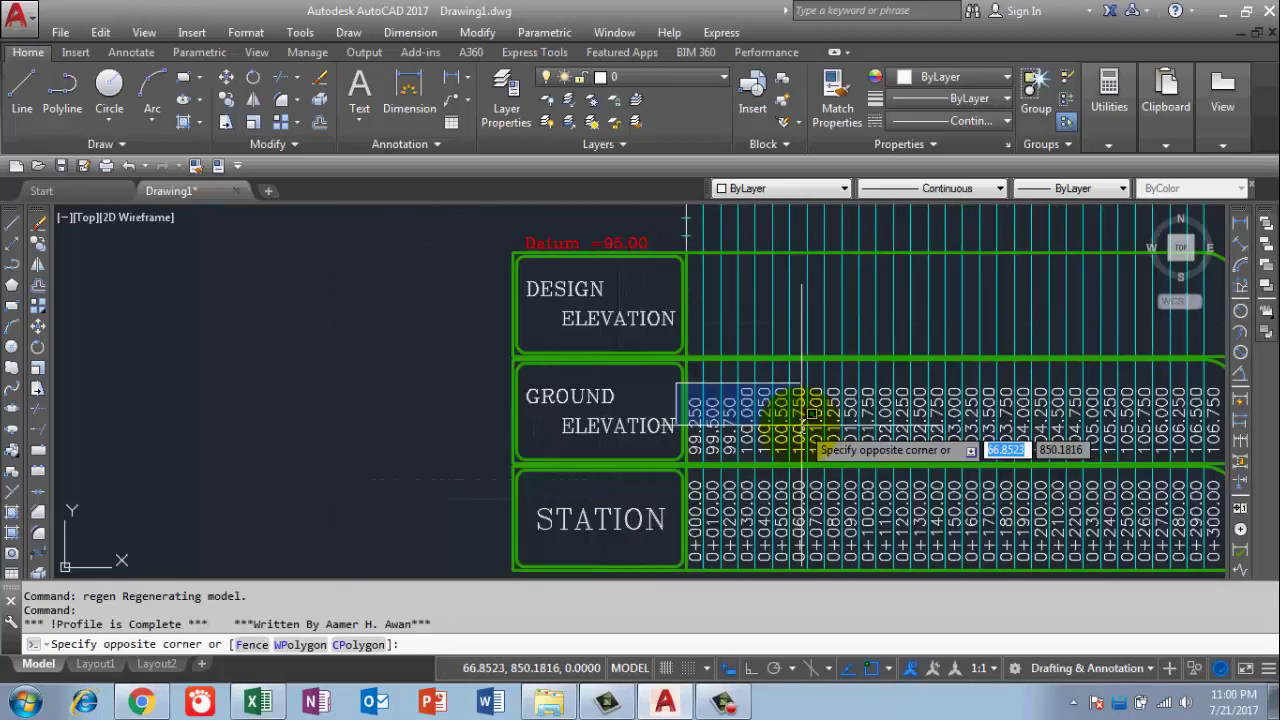
pyautogui.scroll(-2, 805, 416)
# - Finish selecting the lower profile's Ground Elevation labels and make them Cyan
pyautogui.click(1075, 447)
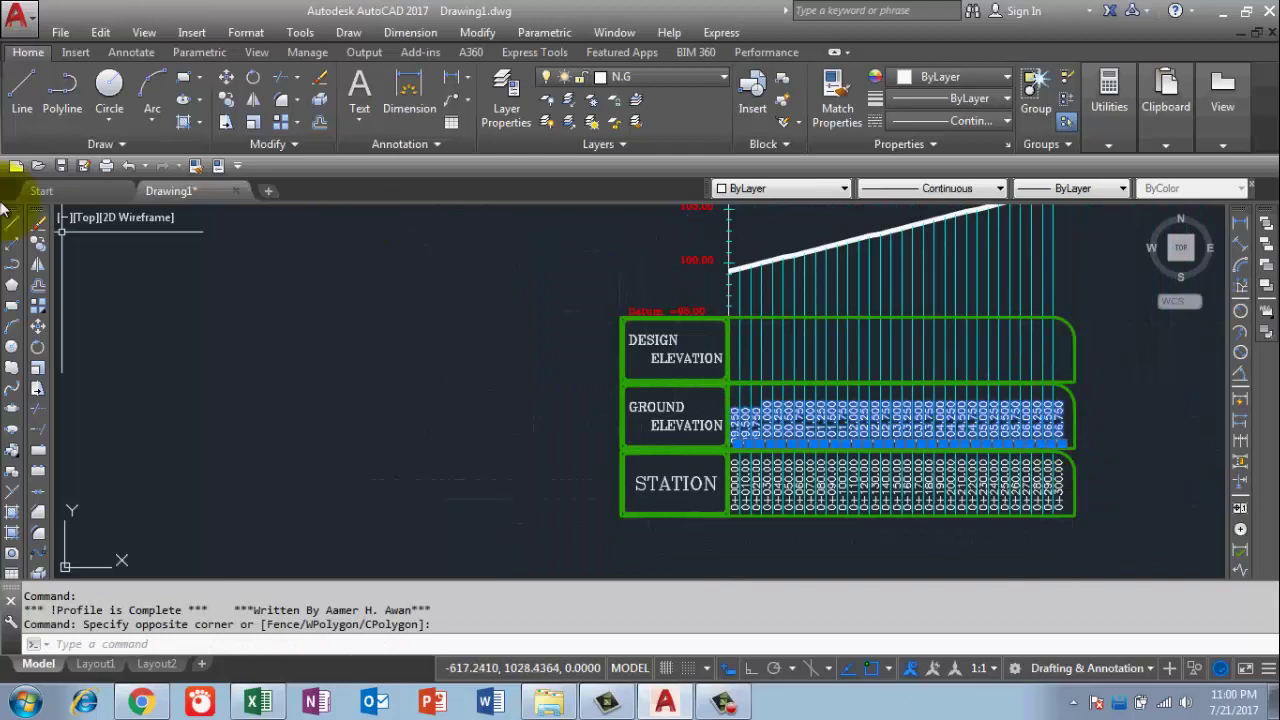
pyautogui.click(816, 188)
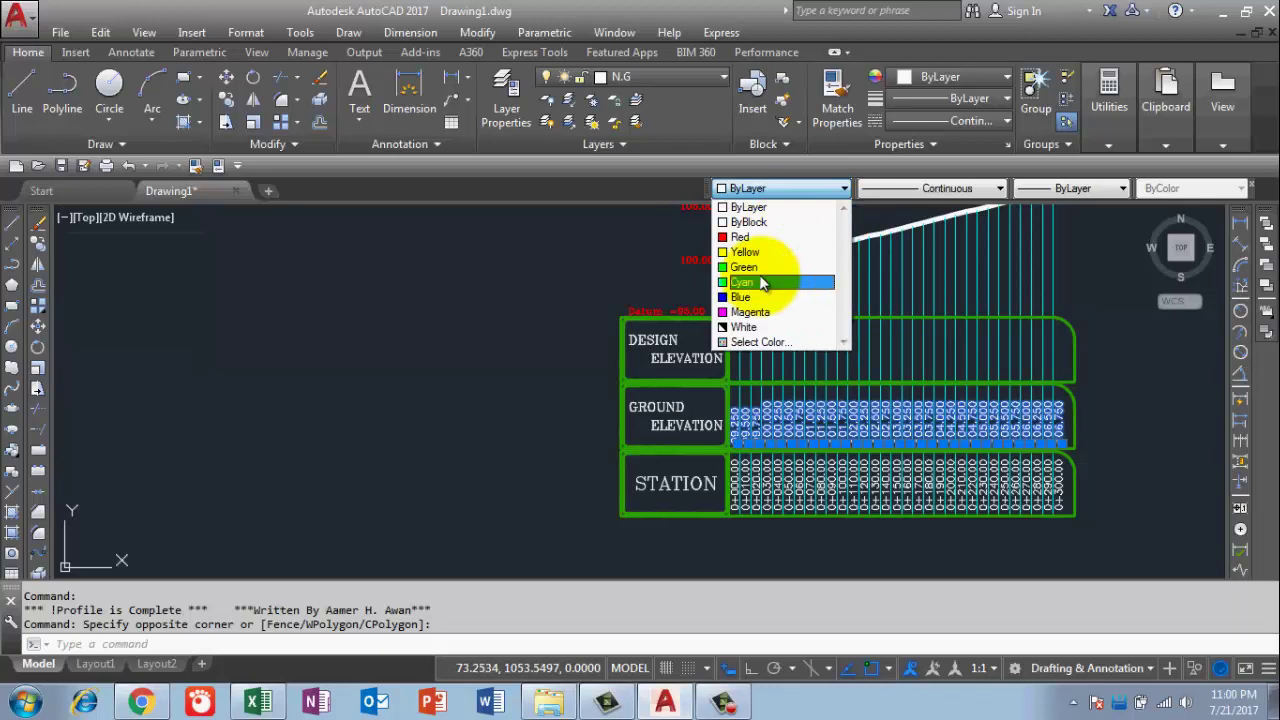
pyautogui.click(752, 282)
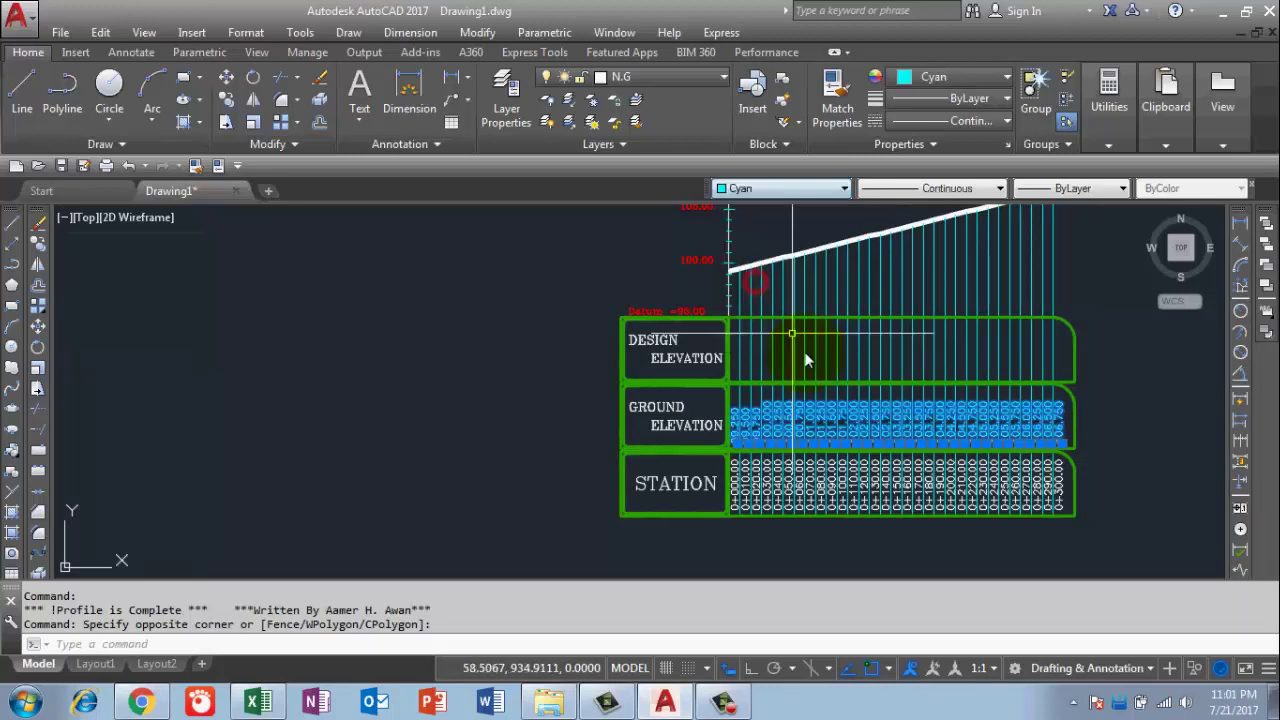
pyautogui.press('Escape')
# - Window-select the cyan Ground Elevation values again
pyautogui.scroll(2, 704, 418)
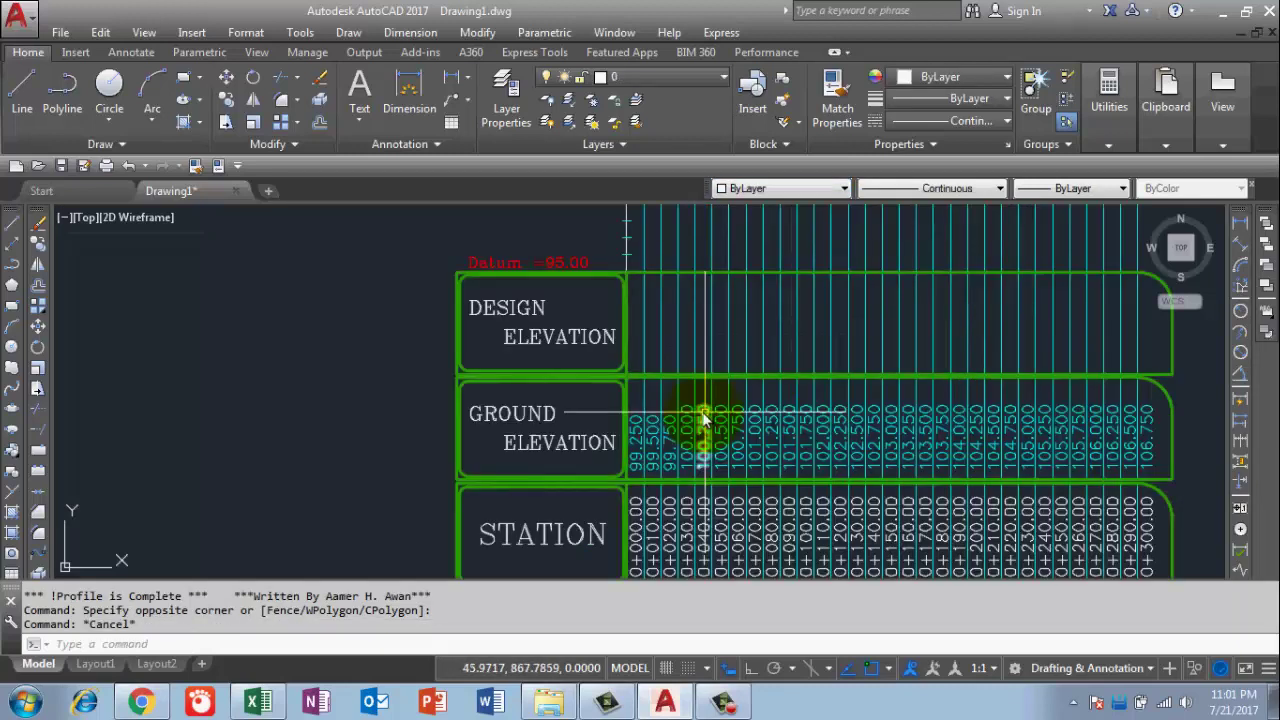
pyautogui.scroll(5, 652, 452)
pyautogui.scroll(-3, 654, 443)
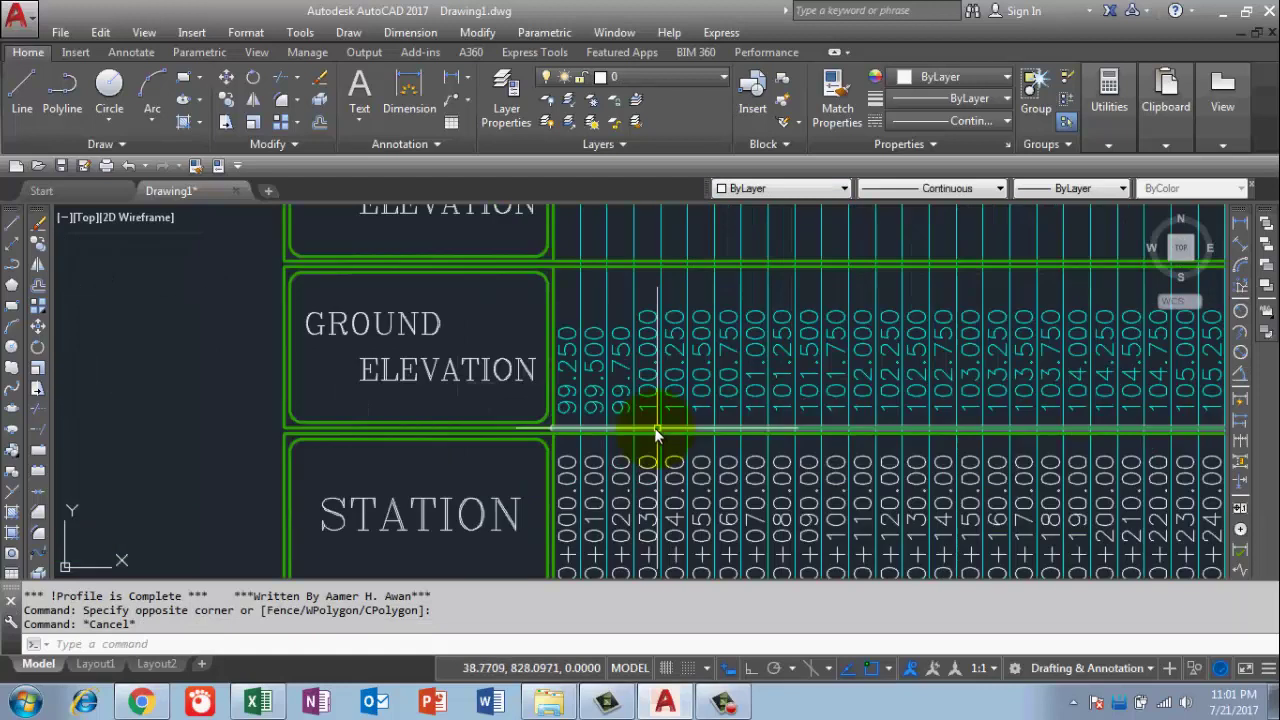
pyautogui.scroll(-2, 600, 358)
pyautogui.click(568, 332)
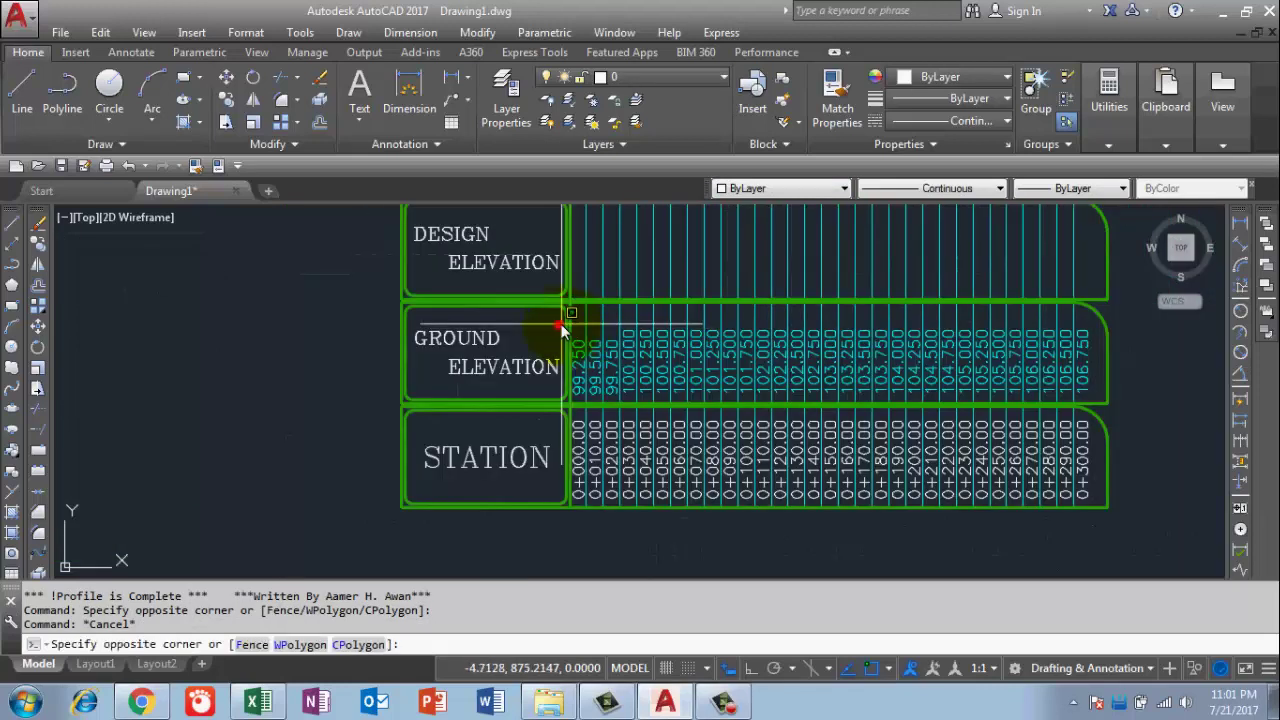
pyautogui.click(1106, 396)
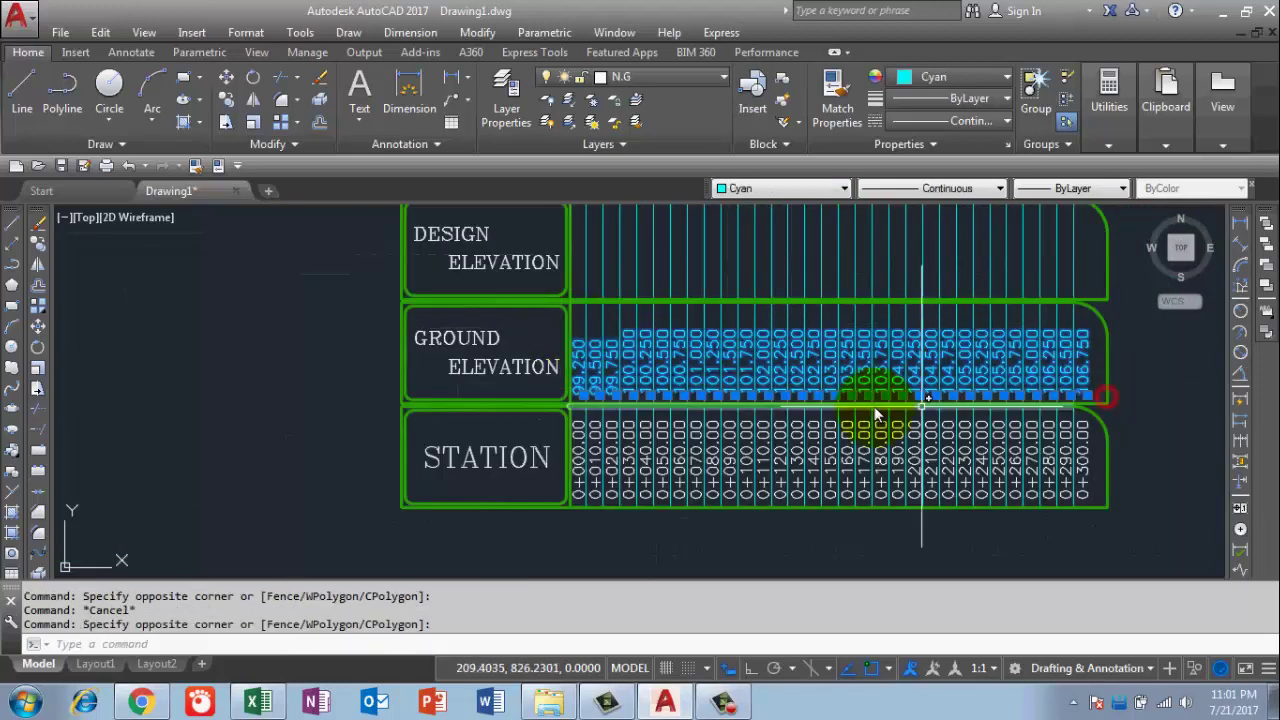
pyautogui.scroll(5, 610, 410)
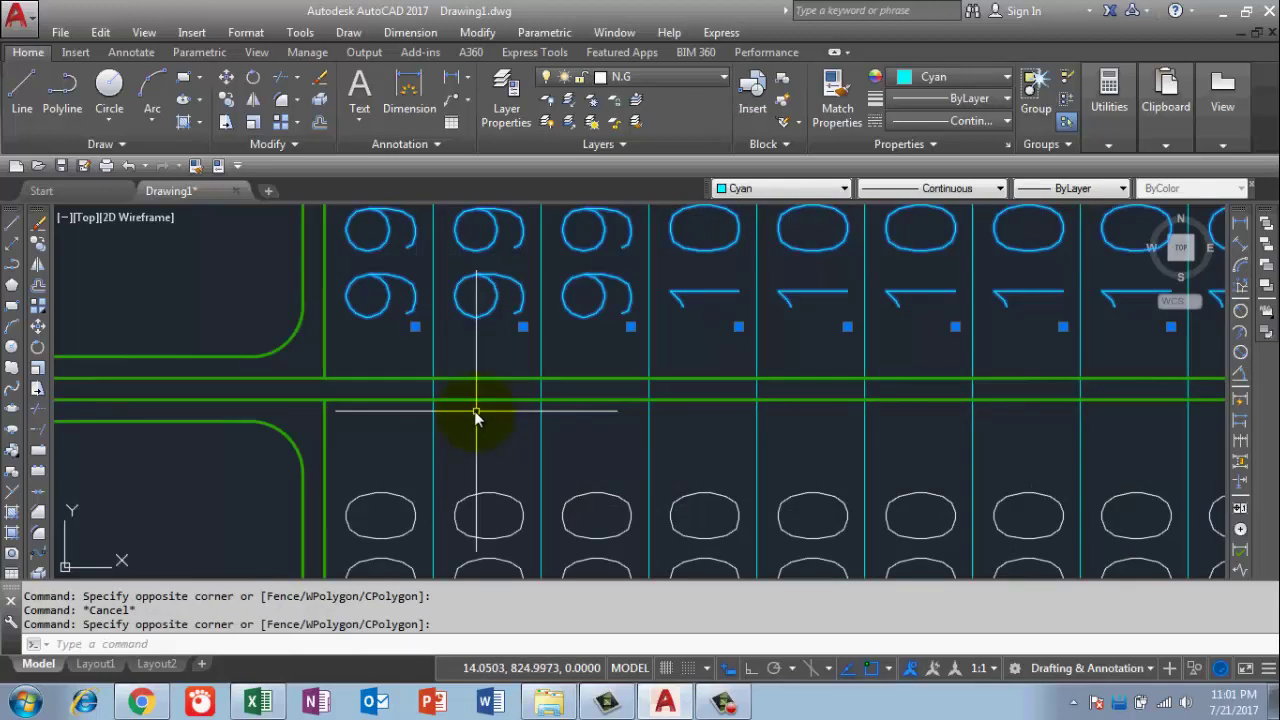
# - Copy the 31 cyan values into the upper profile's Design Elevation row, aligned by the row corner
pyautogui.write('co')
pyautogui.press('Return')
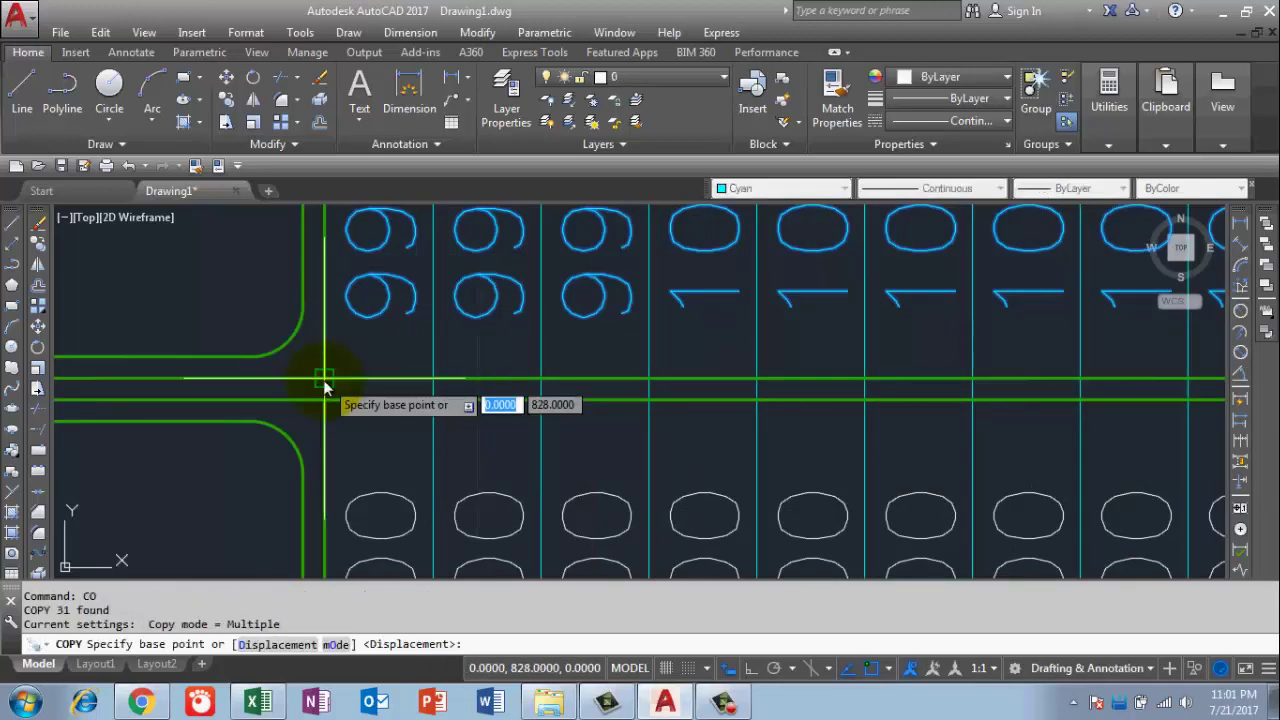
pyautogui.click(325, 378)
pyautogui.scroll(-5, 330, 395)
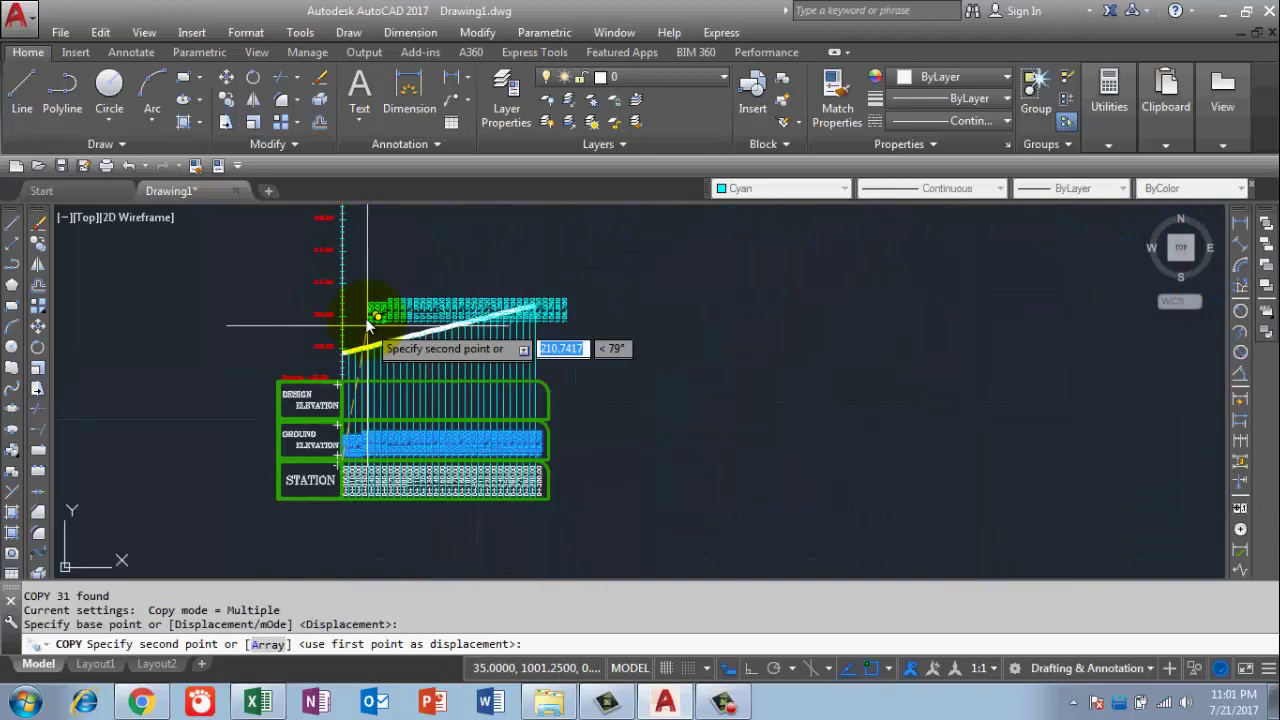
pyautogui.moveTo(275, 532); pyautogui.dragTo(282, 365, button='middle')
pyautogui.scroll(5, 280, 365)
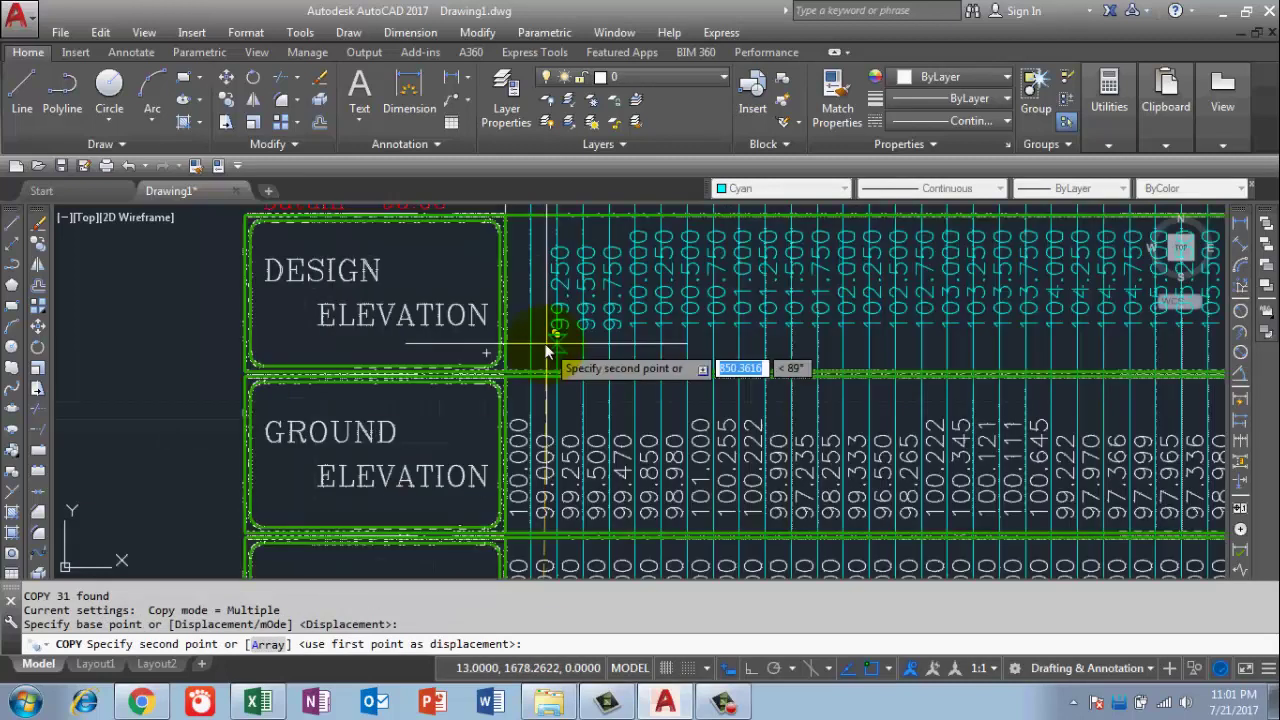
pyautogui.scroll(4, 480, 390)
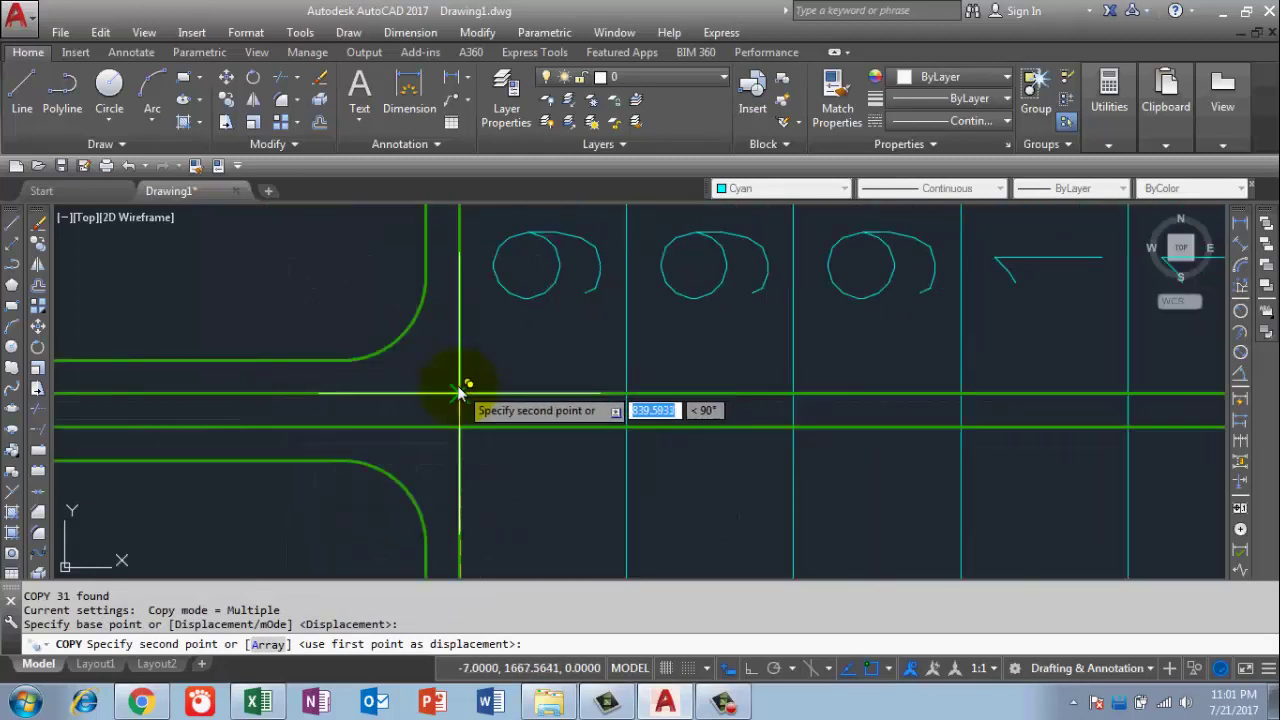
pyautogui.click(459, 392)
pyautogui.scroll(-8, 447, 414)
pyautogui.press('Escape')
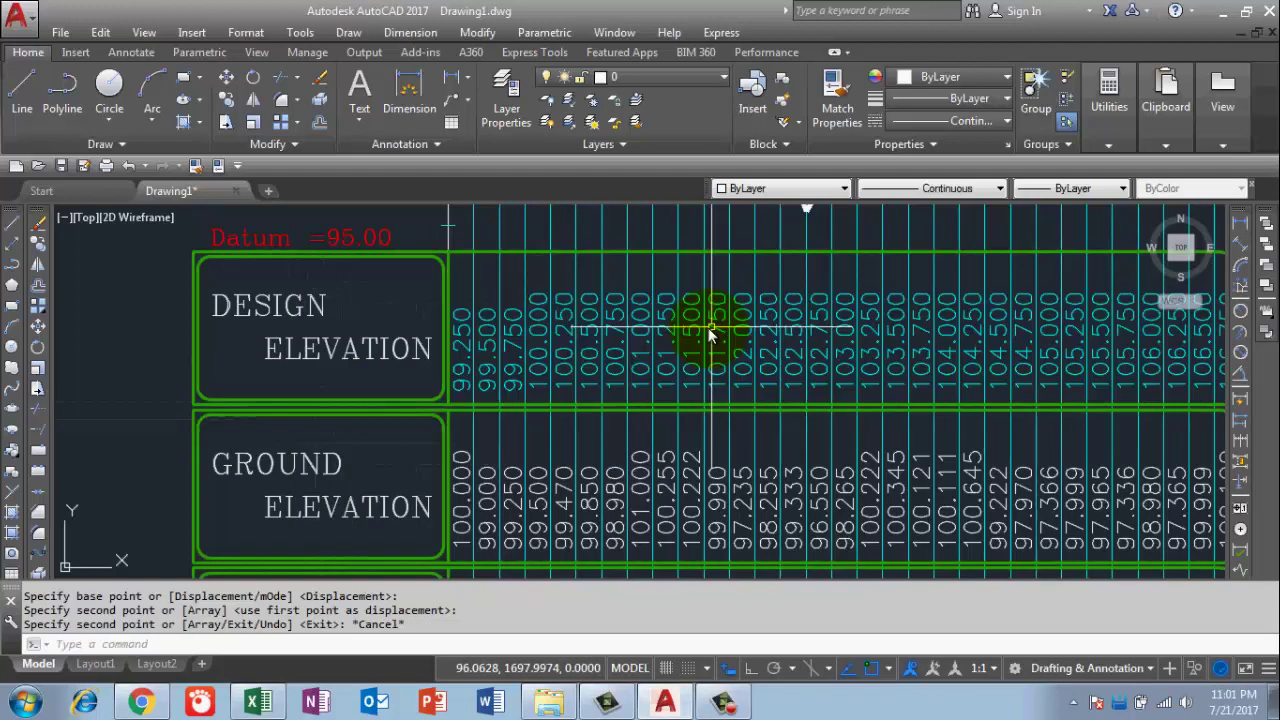
pyautogui.scroll(-4, 628, 339)
pyautogui.moveTo(635, 340)
pyautogui.mouseDown(button='middle')
pyautogui.moveTo(631, 393)
pyautogui.moveTo(654, 314)
pyautogui.mouseUp(button='middle')
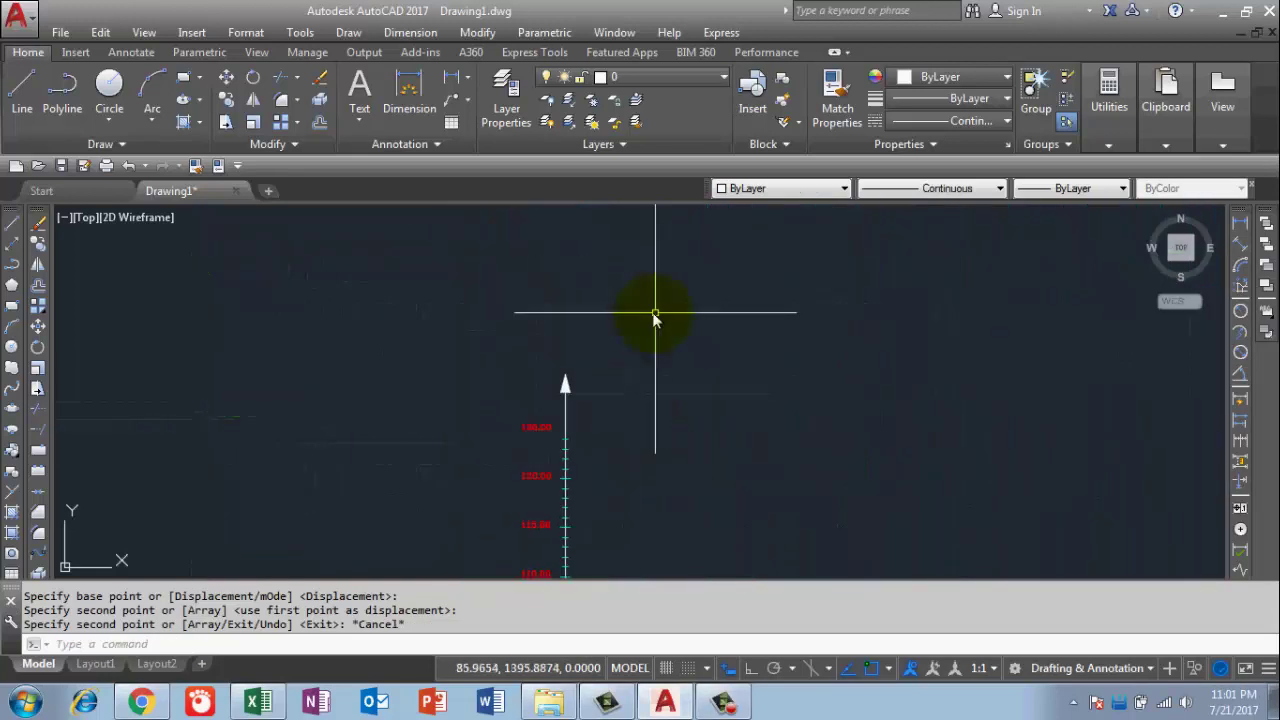
pyautogui.scroll(-4, 693, 313)
pyautogui.scroll(5, 621, 342)
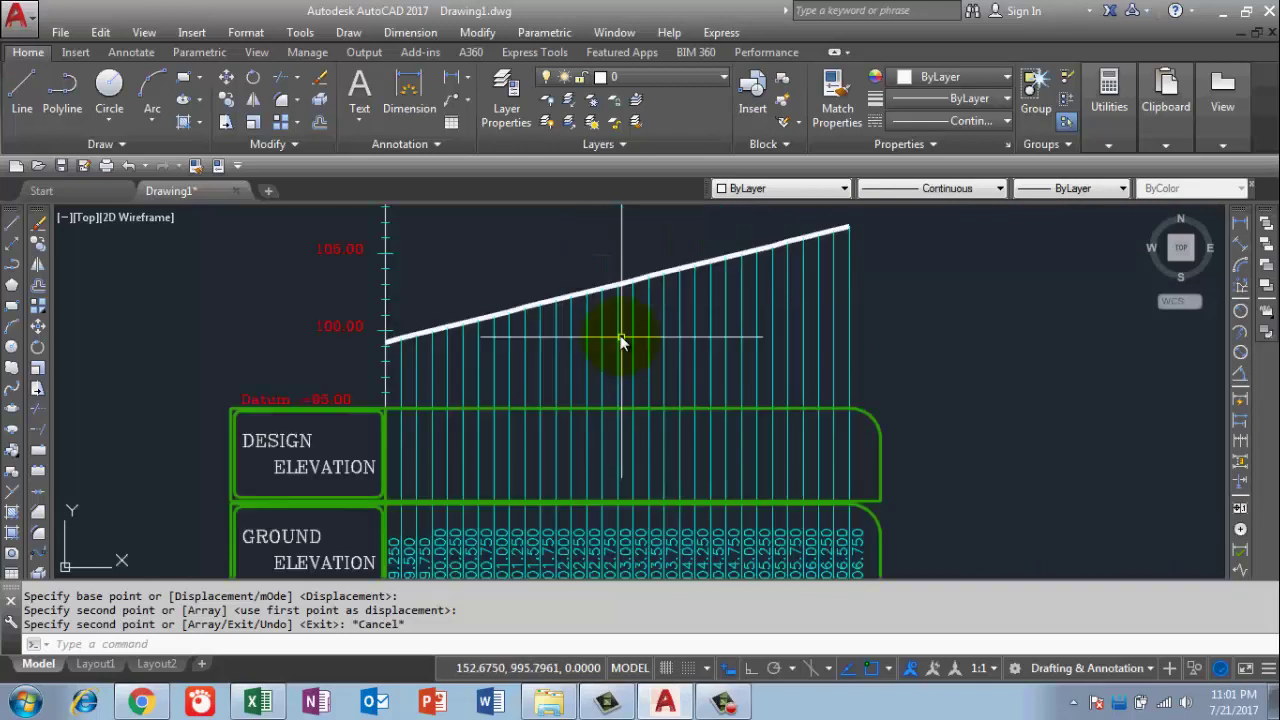
pyautogui.scroll(5, 410, 340)
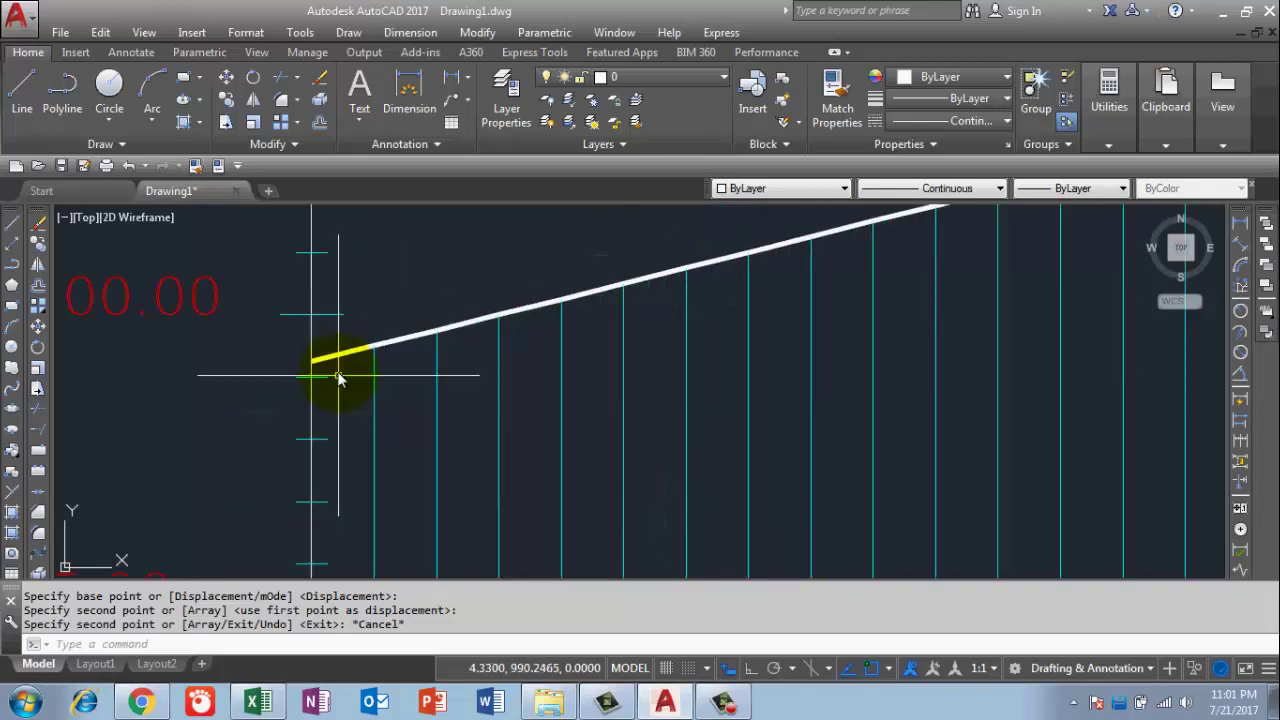
# - Select segments of the sloped design line, then clear the partial selection
pyautogui.click(342, 357)
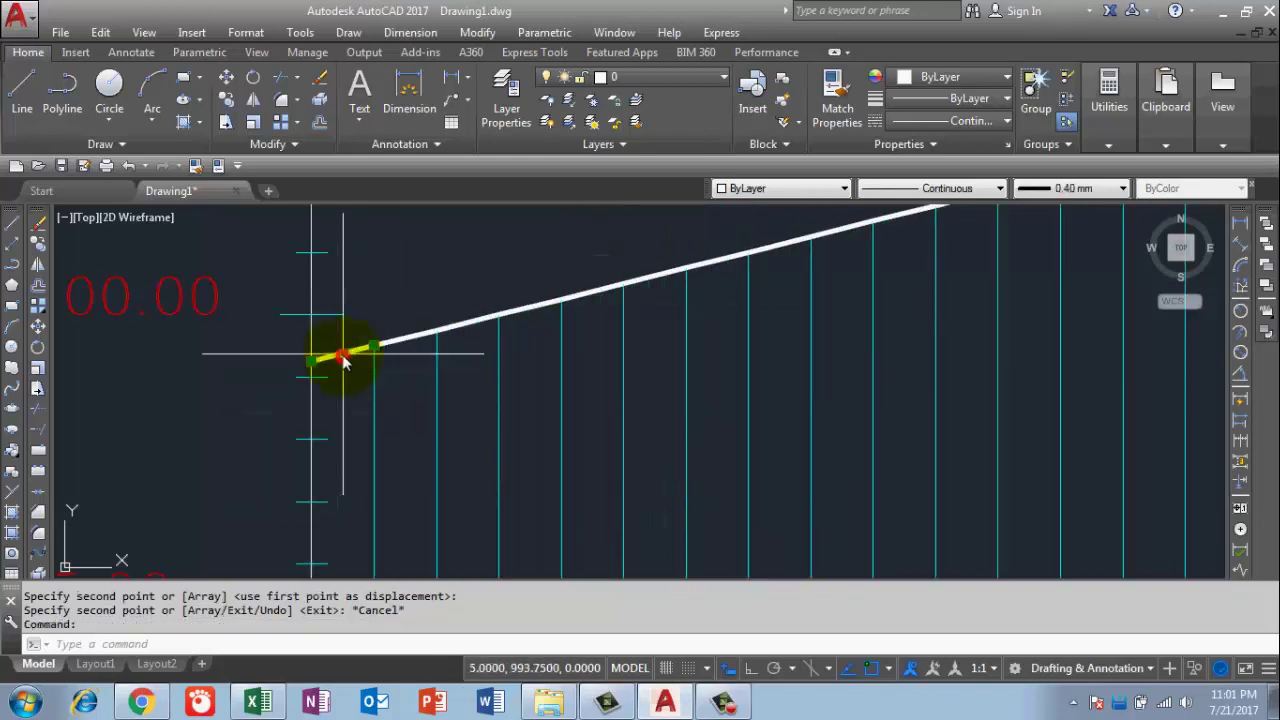
pyautogui.click(398, 342)
pyautogui.click(479, 326)
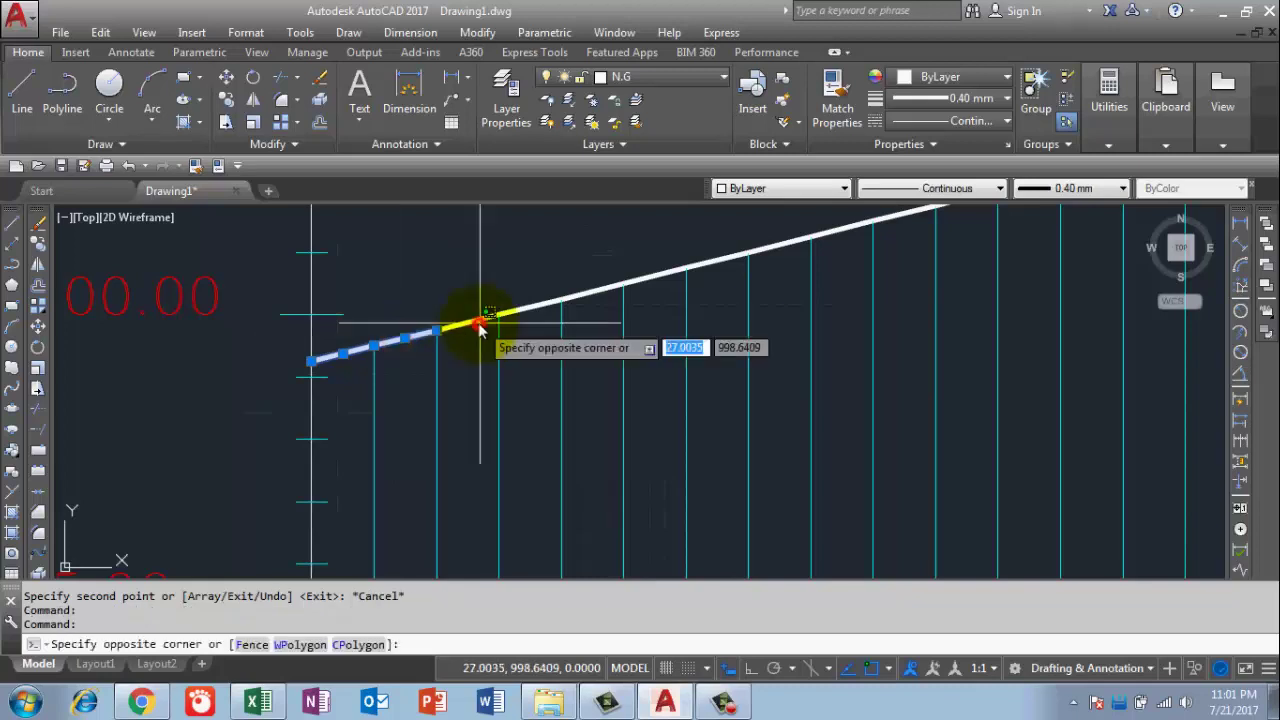
pyautogui.click(474, 341)
pyautogui.scroll(-2, 475, 343)
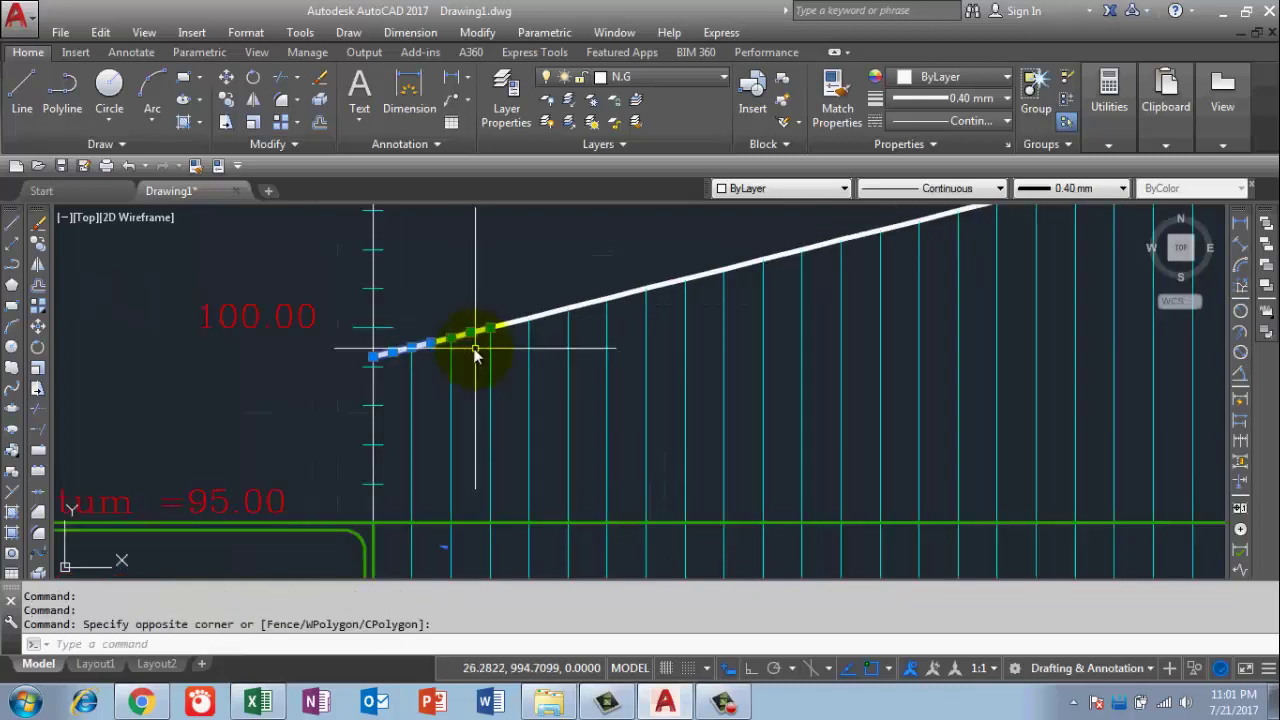
pyautogui.scroll(-3, 475, 350)
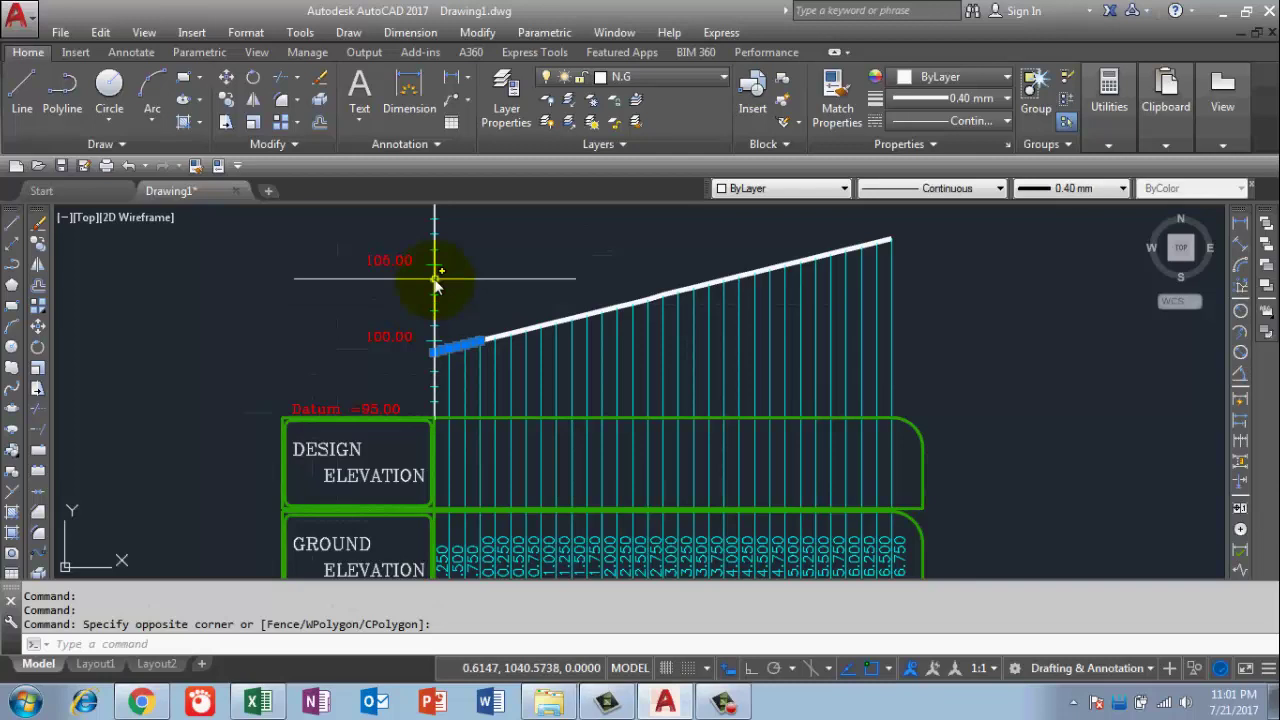
pyautogui.click(419, 272)
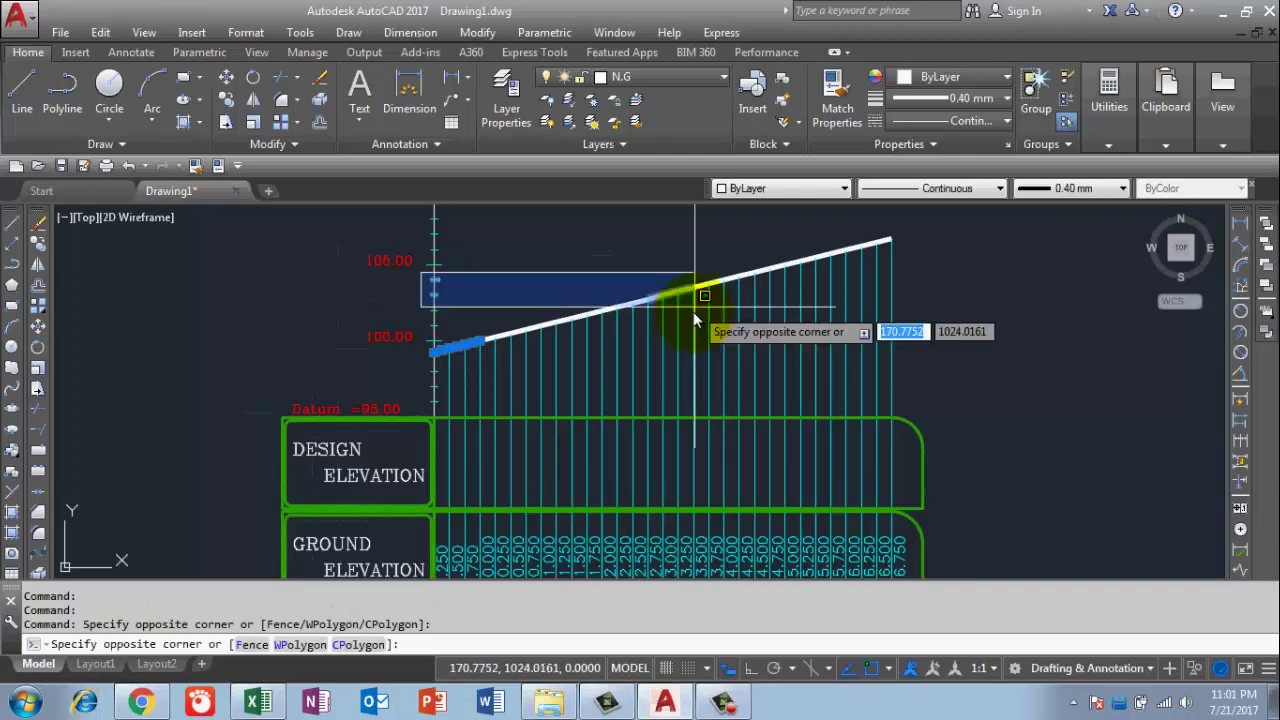
pyautogui.click(699, 362)
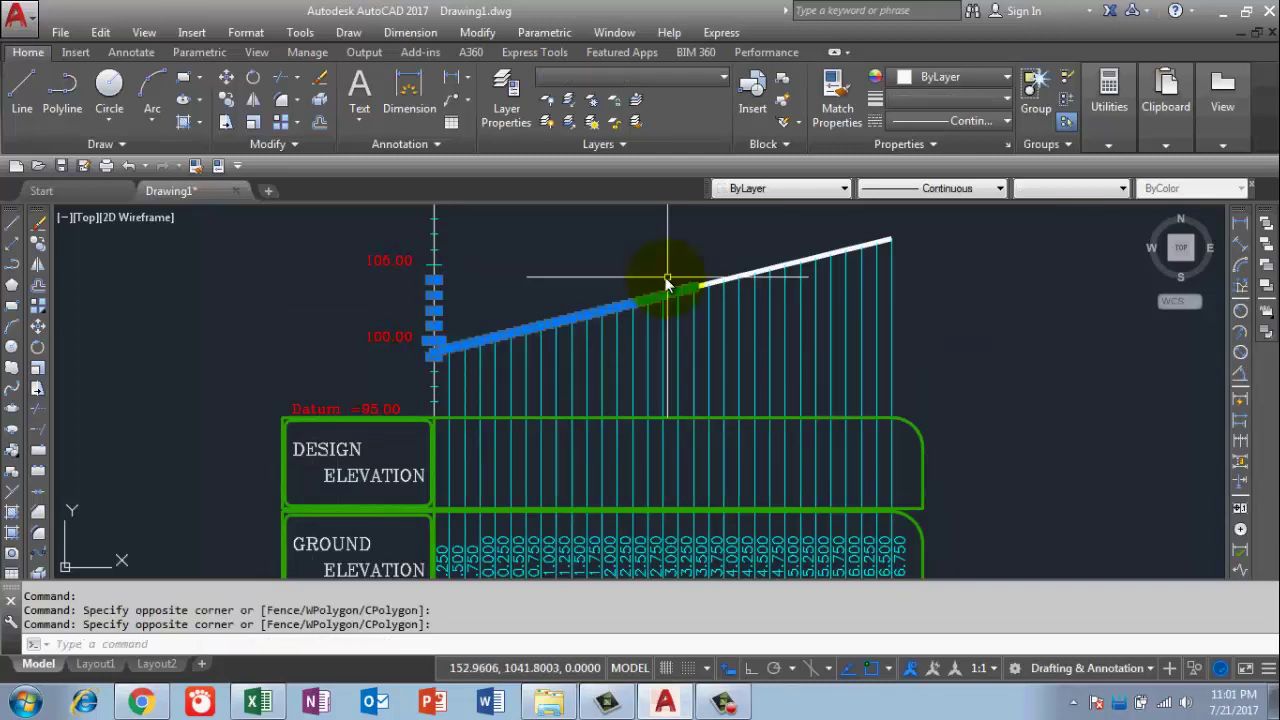
pyautogui.press('Escape')
pyautogui.press('Escape')
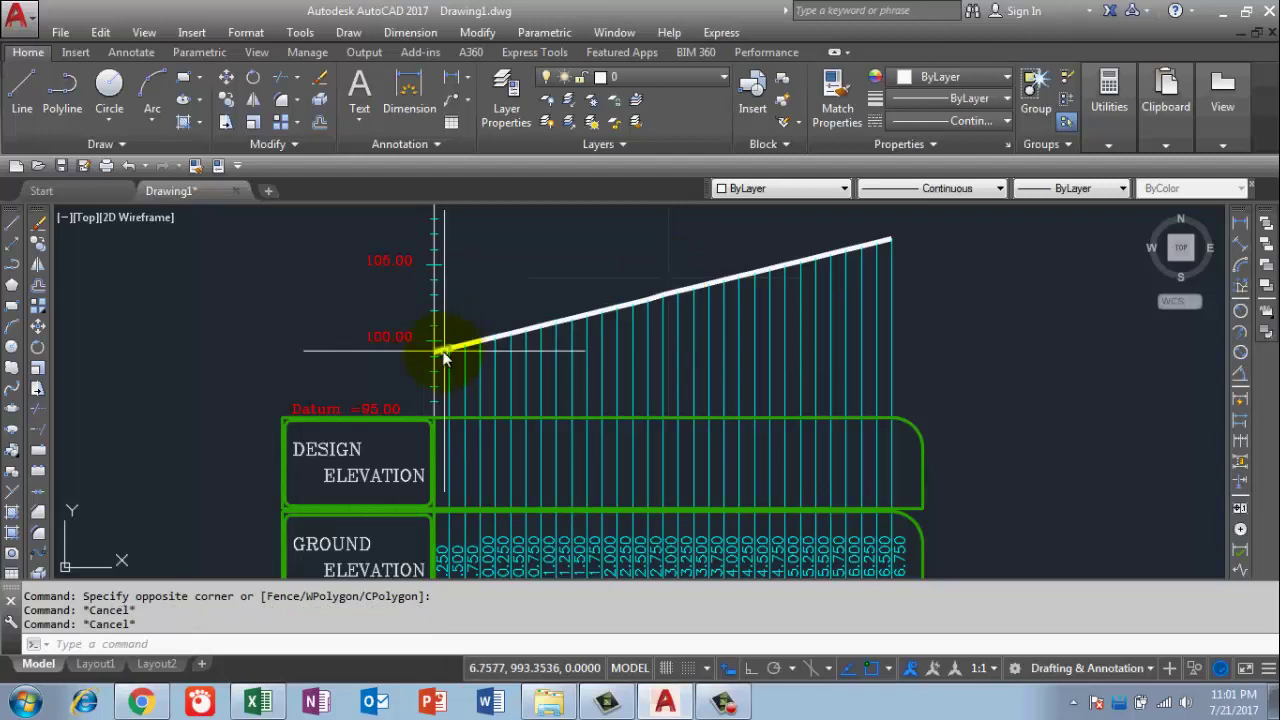
# - Window-select the whole sloped design line from its left end to its last segment
pyautogui.click(447, 356)
pyautogui.click(460, 355)
pyautogui.click(472, 334)
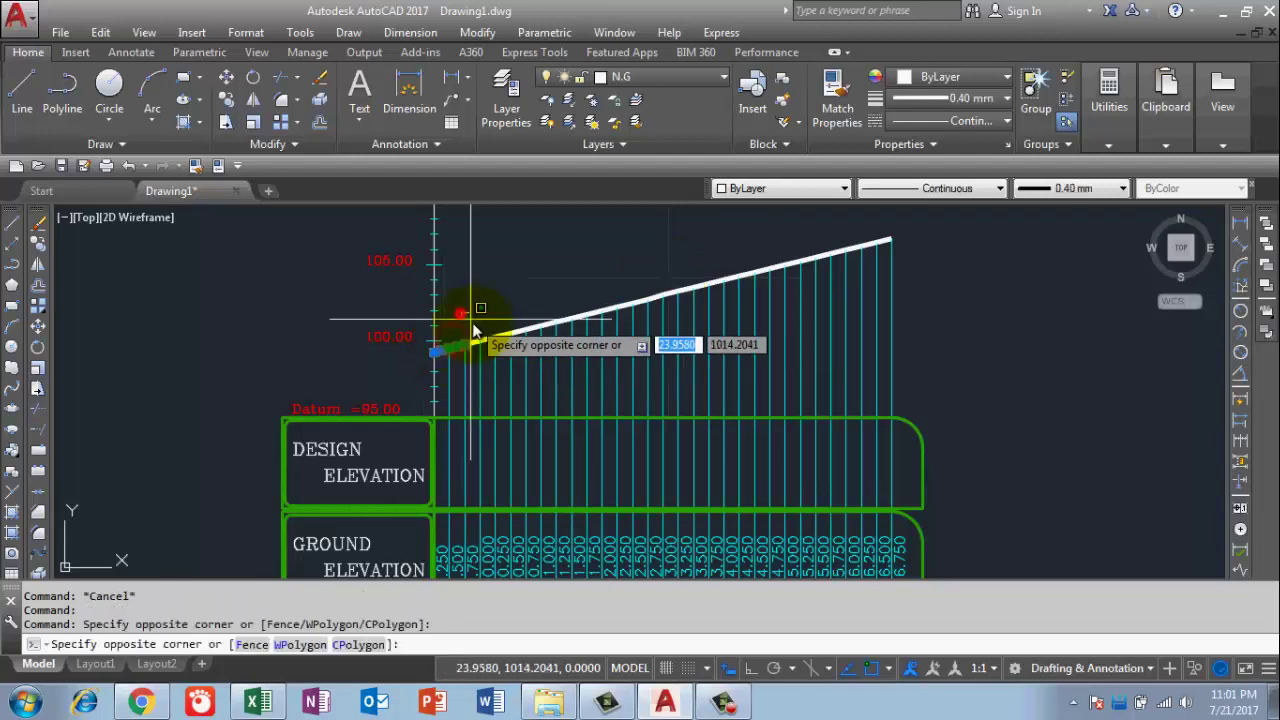
pyautogui.click(601, 354)
pyautogui.click(586, 266)
pyautogui.click(770, 378)
pyautogui.moveTo(758, 379); pyautogui.dragTo(758, 523, button='middle')
pyautogui.click(743, 335)
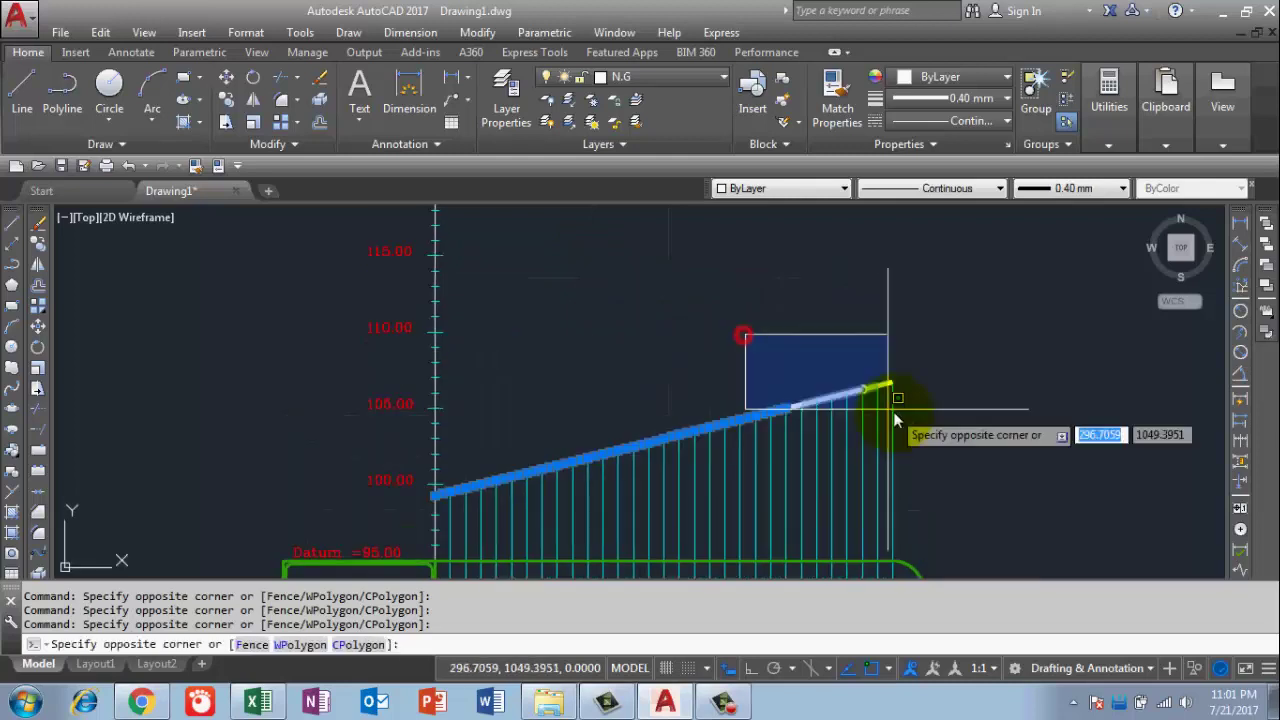
pyautogui.click(934, 440)
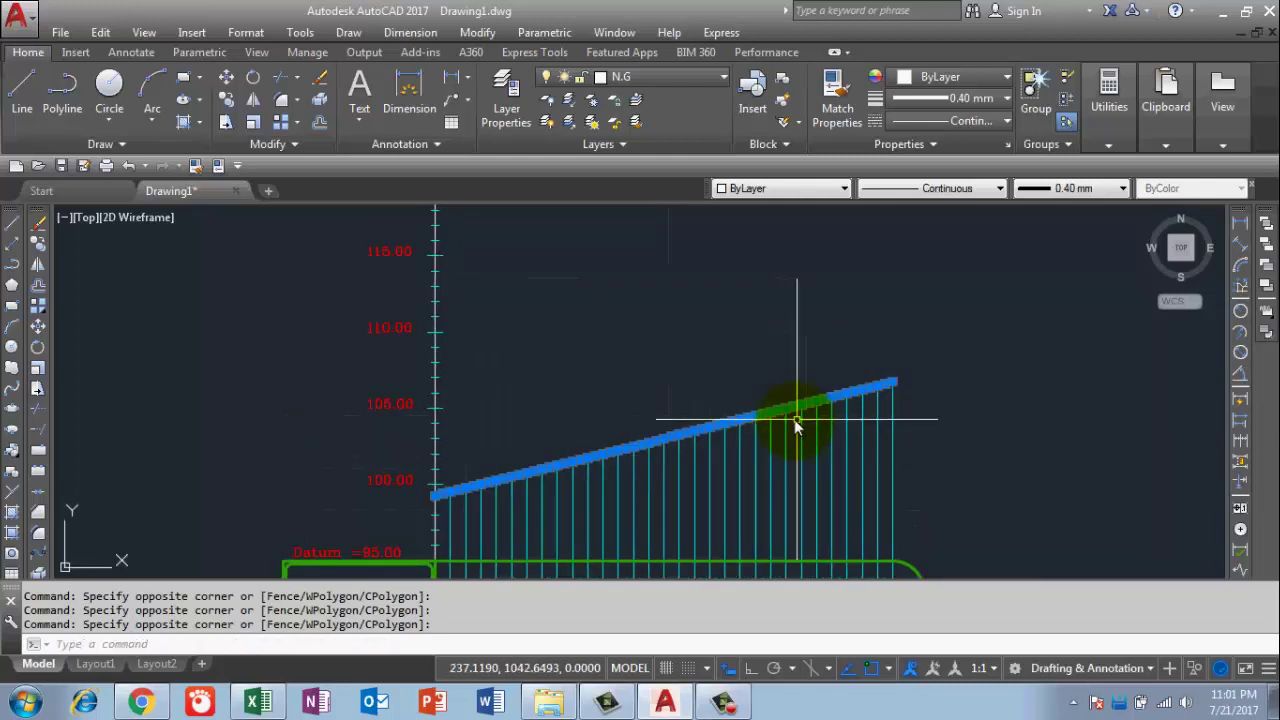
pyautogui.scroll(-2, 724, 404)
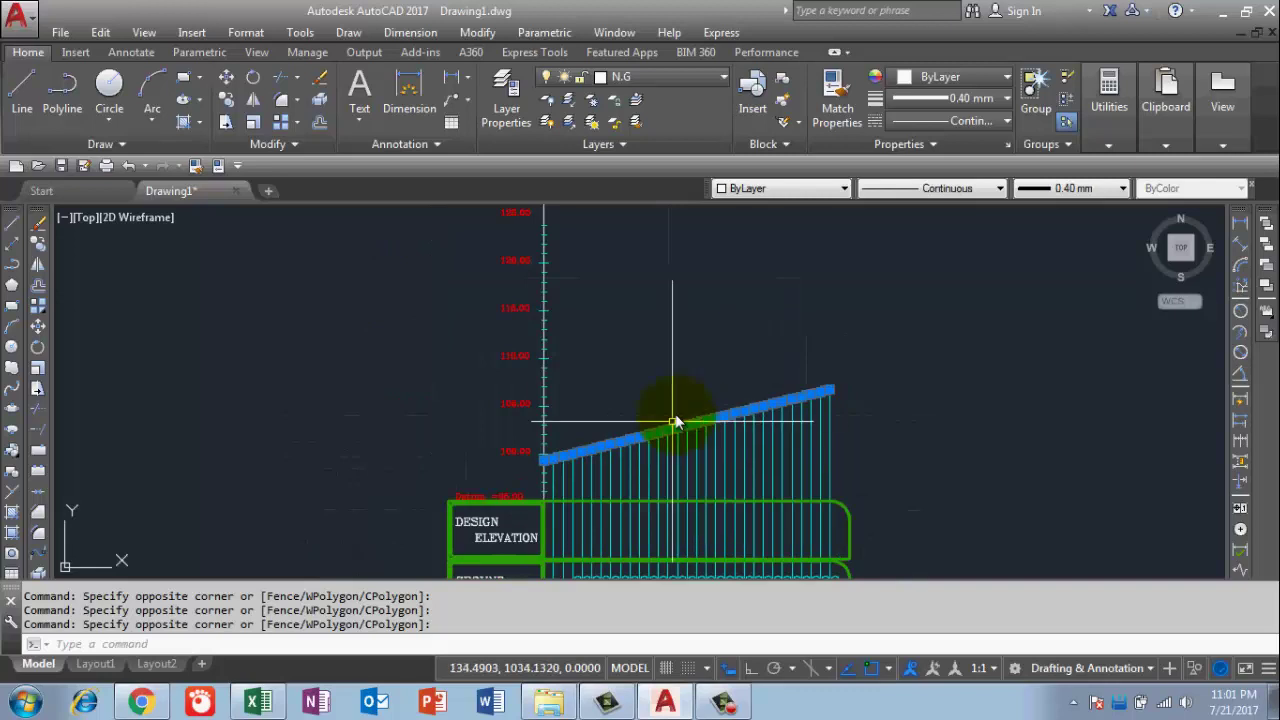
# - Change the selected design line's colour to Magenta
pyautogui.click(835, 189)
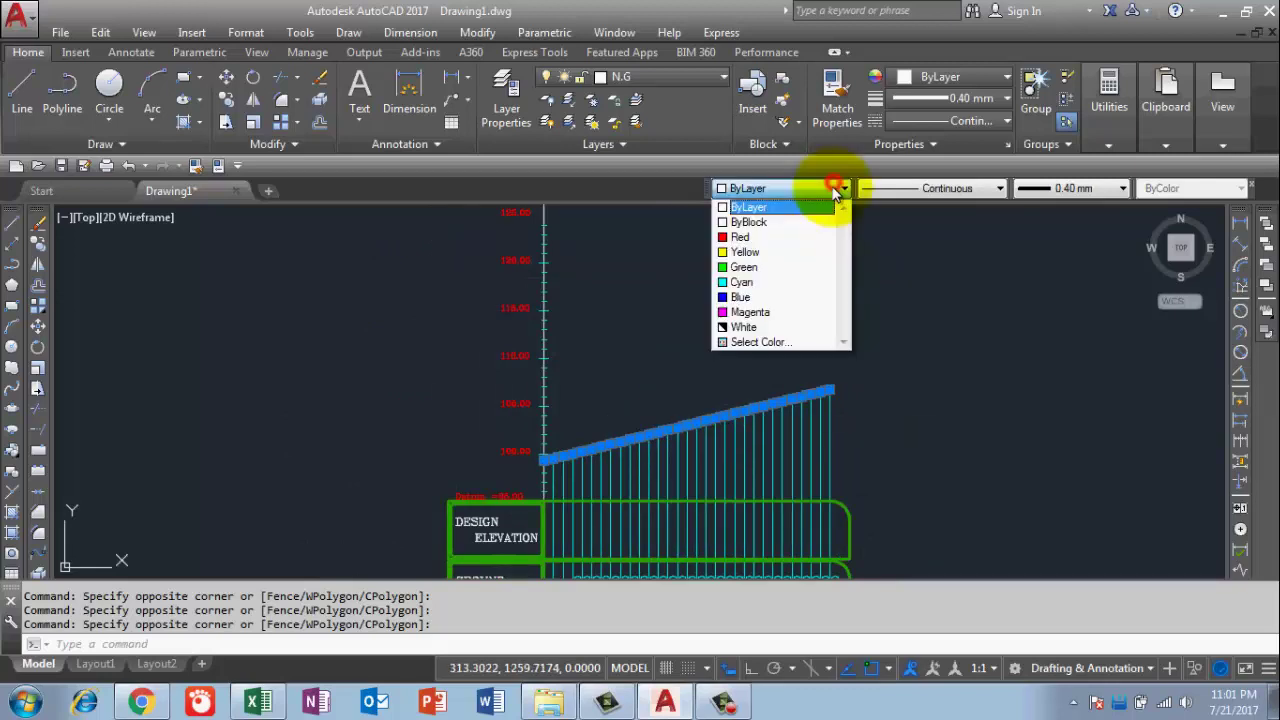
pyautogui.click(772, 314)
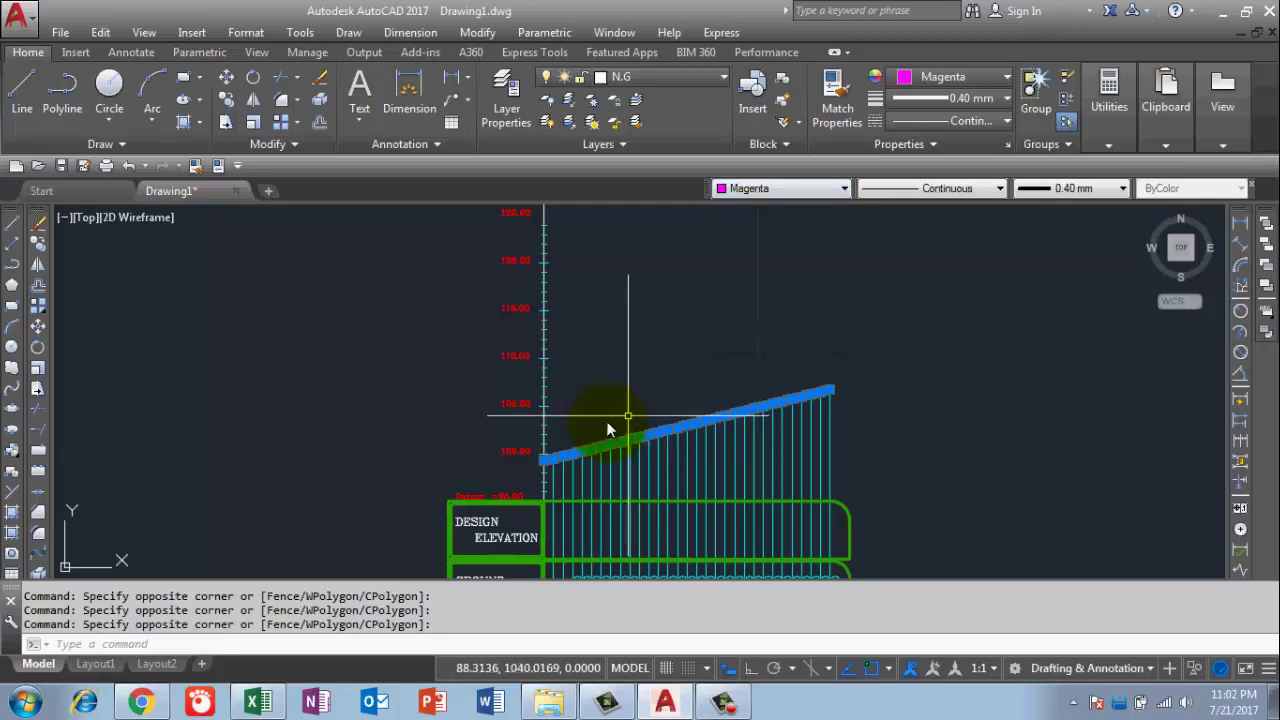
pyautogui.scroll(5, 555, 445)
pyautogui.moveTo(565, 437); pyautogui.dragTo(565, 405, button='middle')
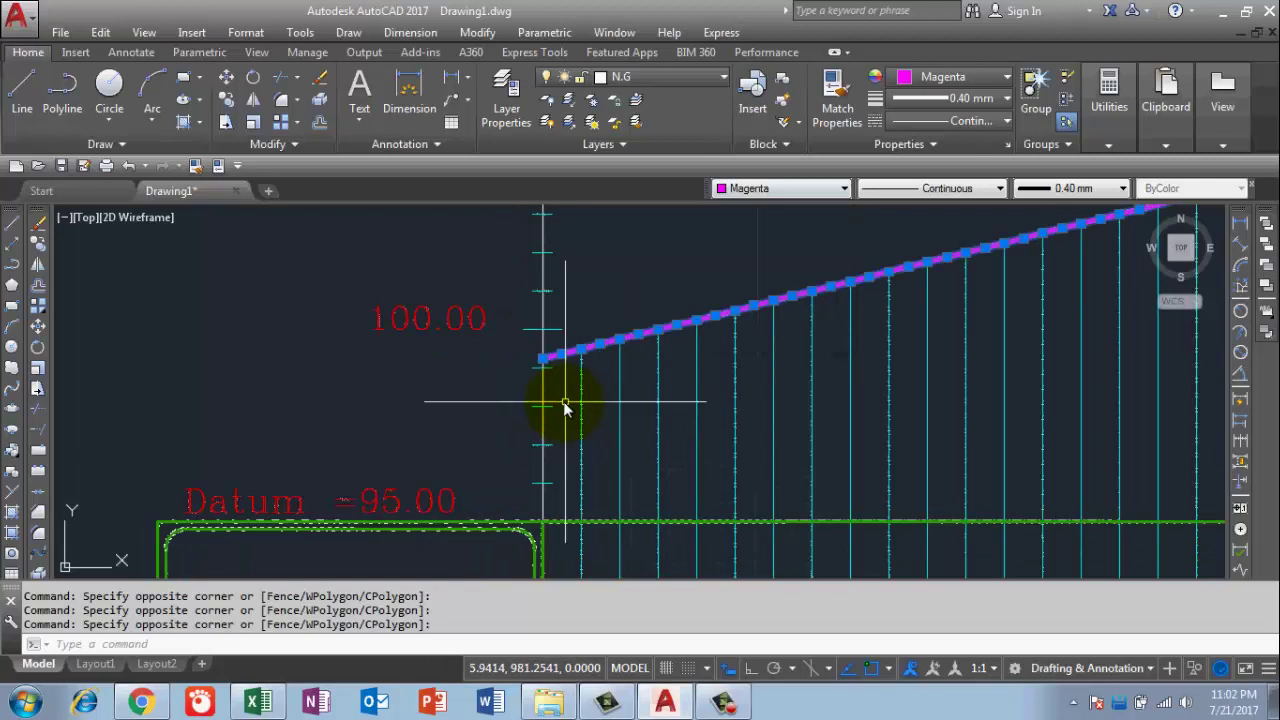
# - Copy the magenta design line onto the white ground-line profile, matching the two datum corners
pyautogui.write('co')
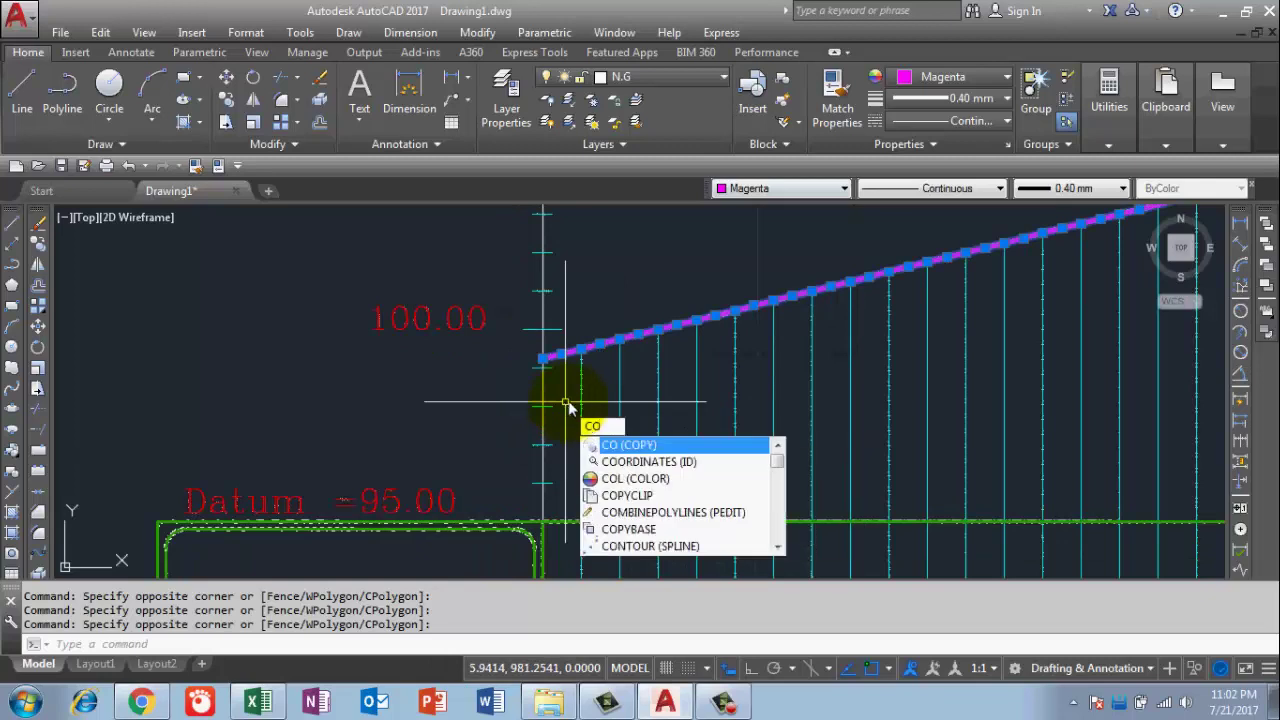
pyautogui.press('Return')
pyautogui.scroll(3, 545, 425)
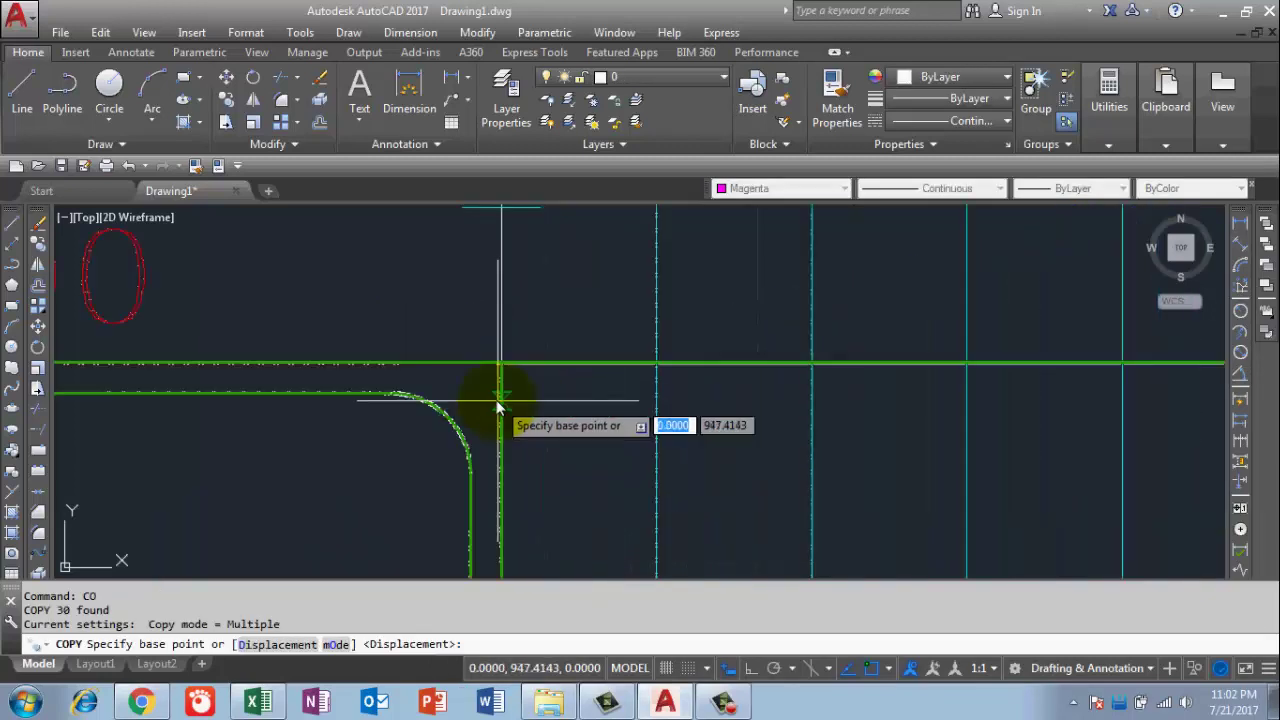
pyautogui.click(501, 365)
pyautogui.scroll(-5, 512, 549)
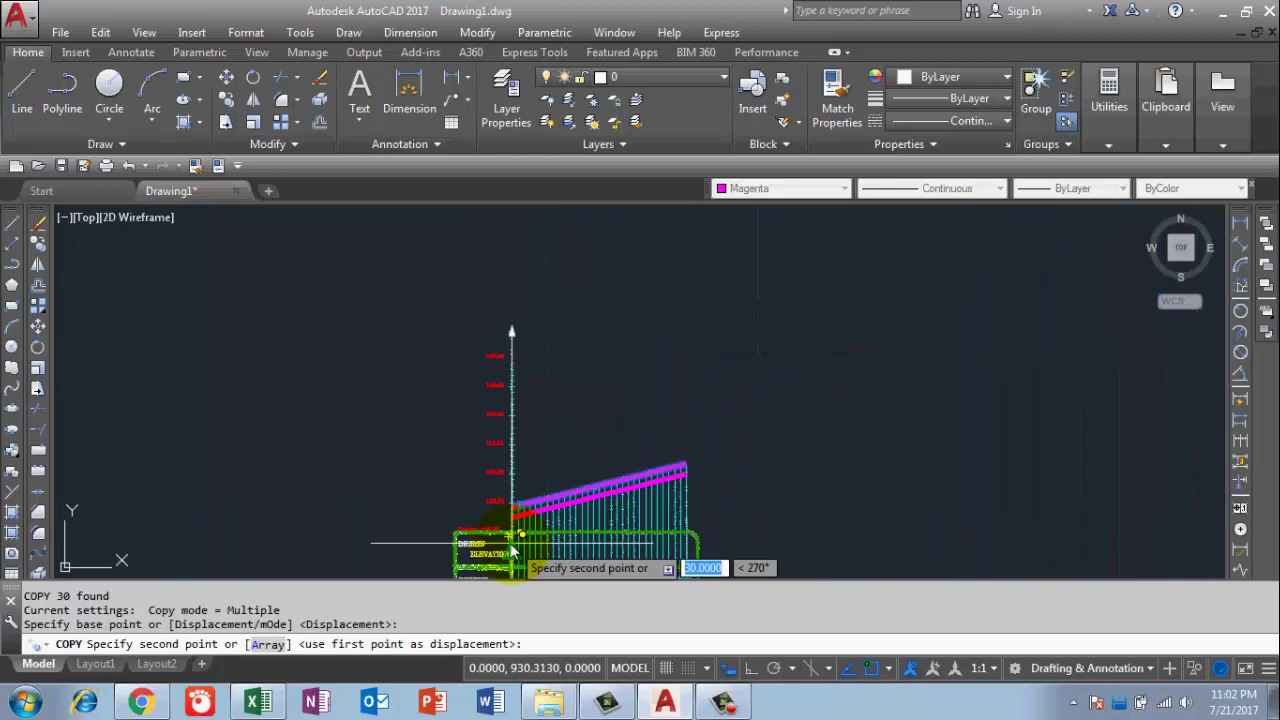
pyautogui.scroll(-2, 512, 549)
pyautogui.scroll(5, 516, 414)
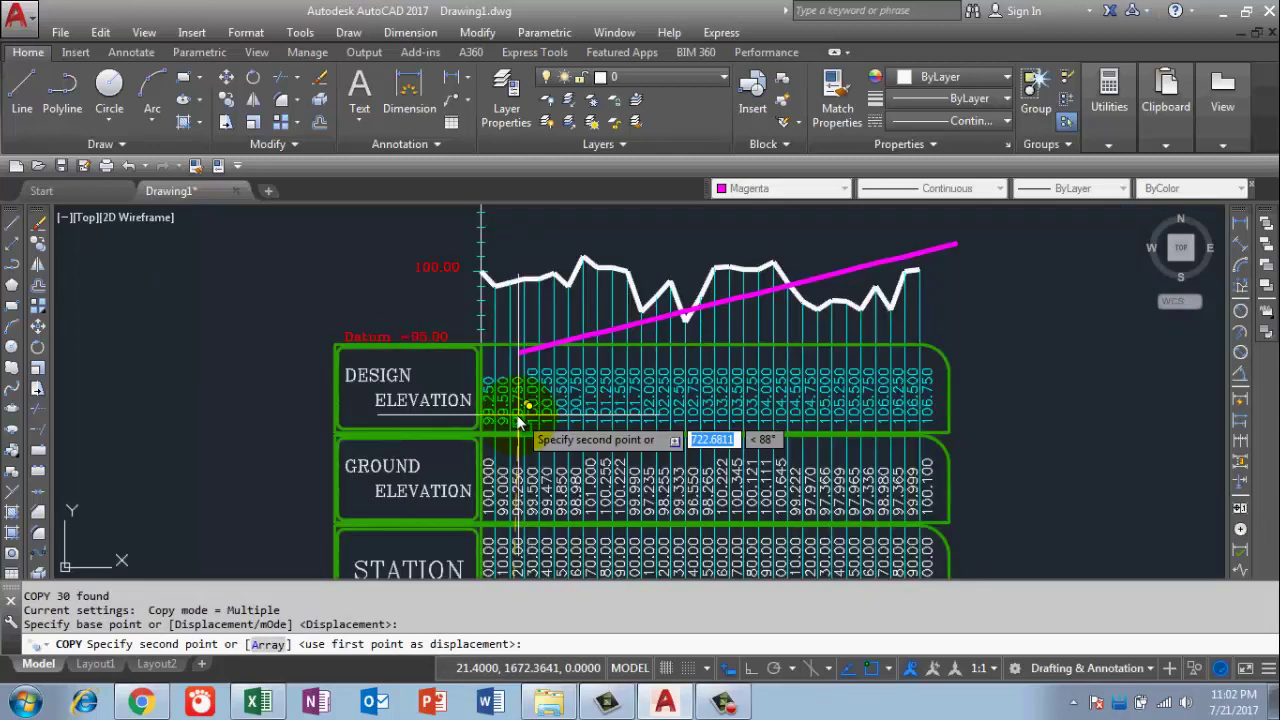
pyautogui.scroll(5, 516, 414)
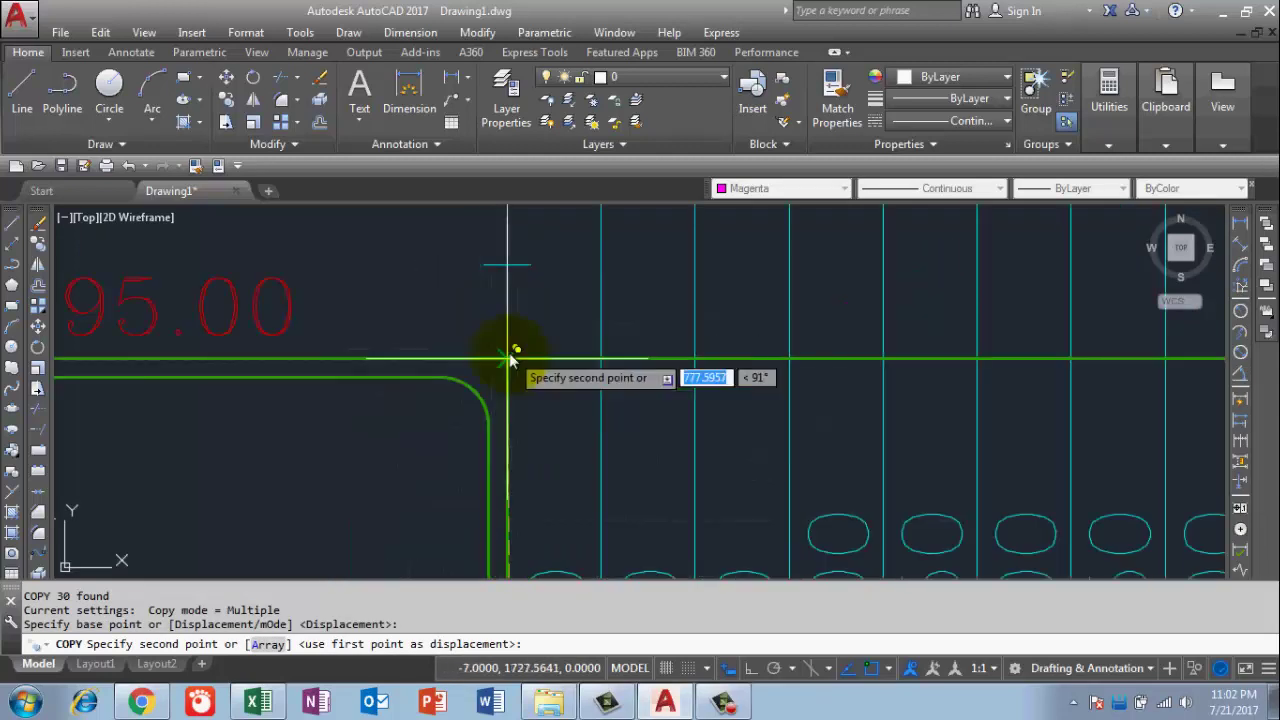
pyautogui.click(510, 358)
pyautogui.press('Return')
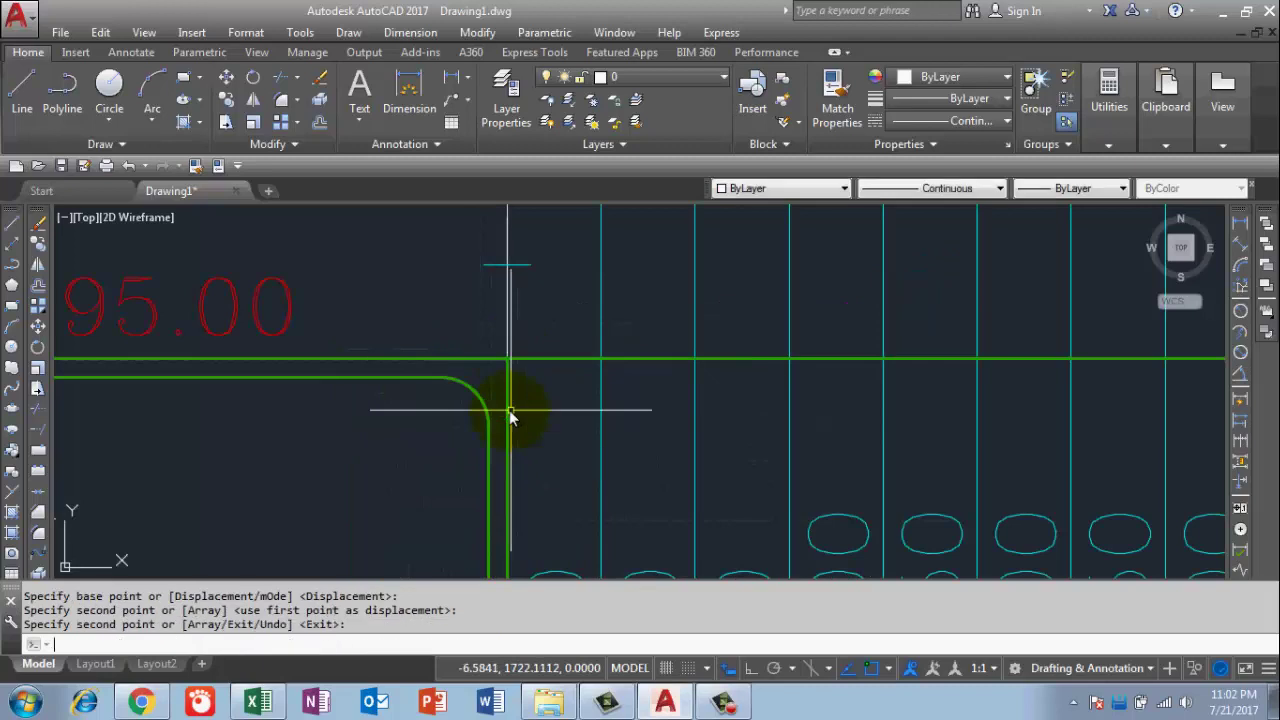
pyautogui.scroll(-5, 512, 425)
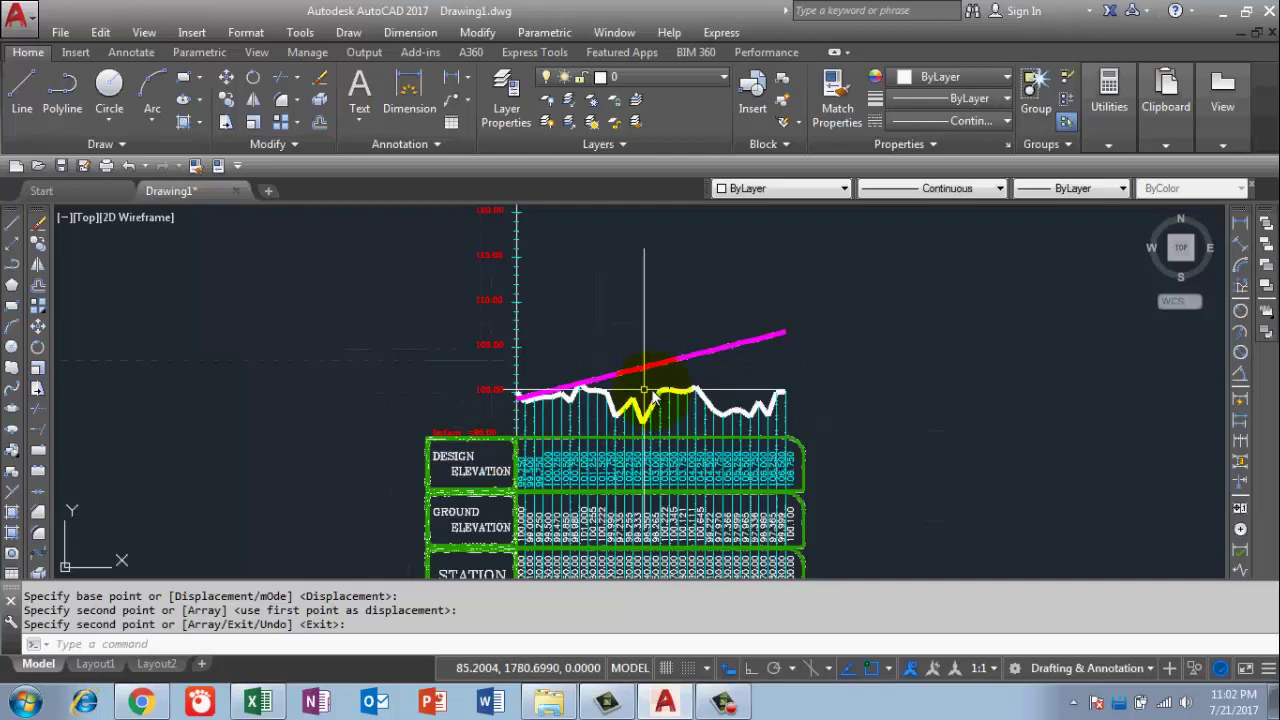
pyautogui.scroll(2, 551, 392)
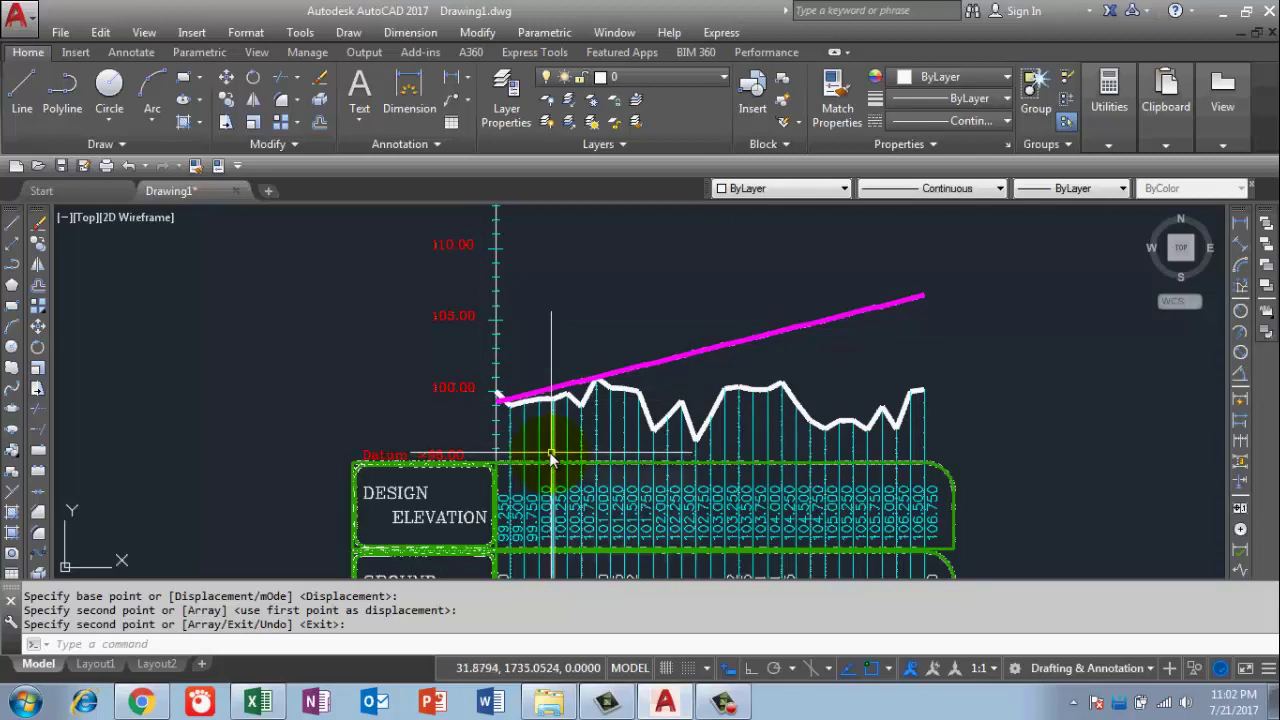
pyautogui.moveTo(562, 481)
pyautogui.mouseDown(button='middle')
pyautogui.moveTo(575, 393)
pyautogui.moveTo(605, 335)
pyautogui.mouseUp(button='middle')
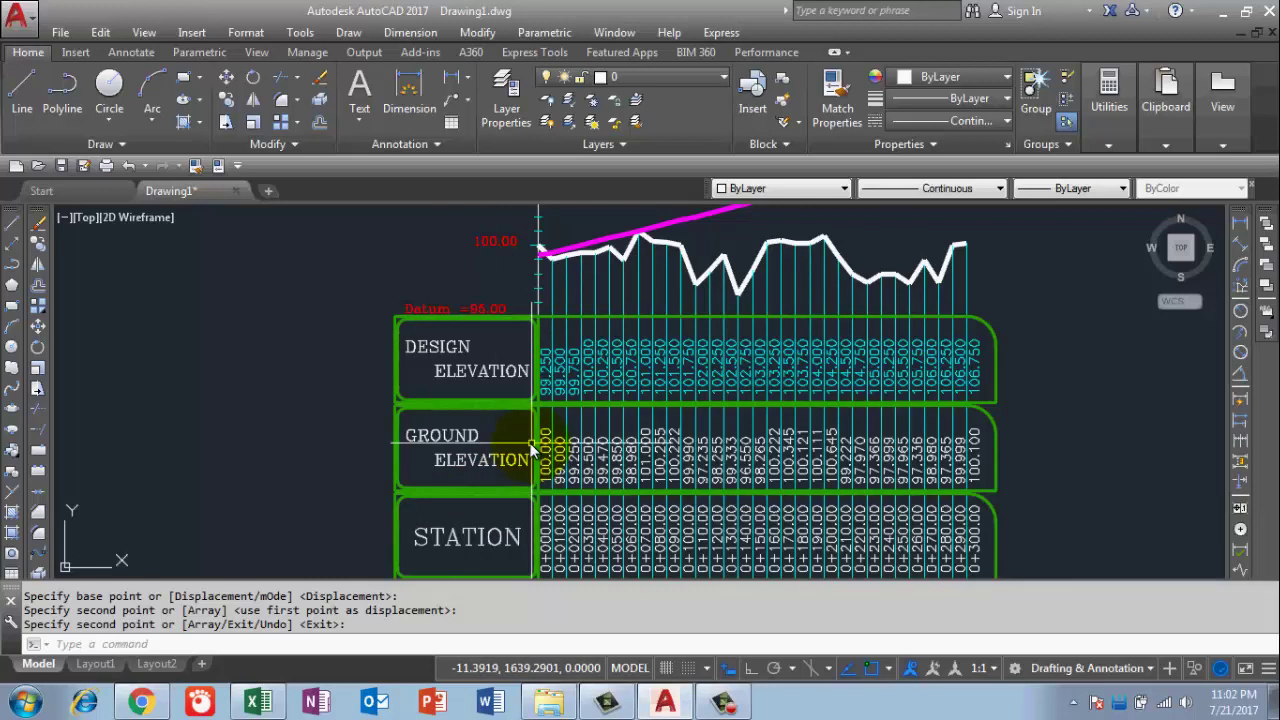
pyautogui.scroll(-2, 630, 408)
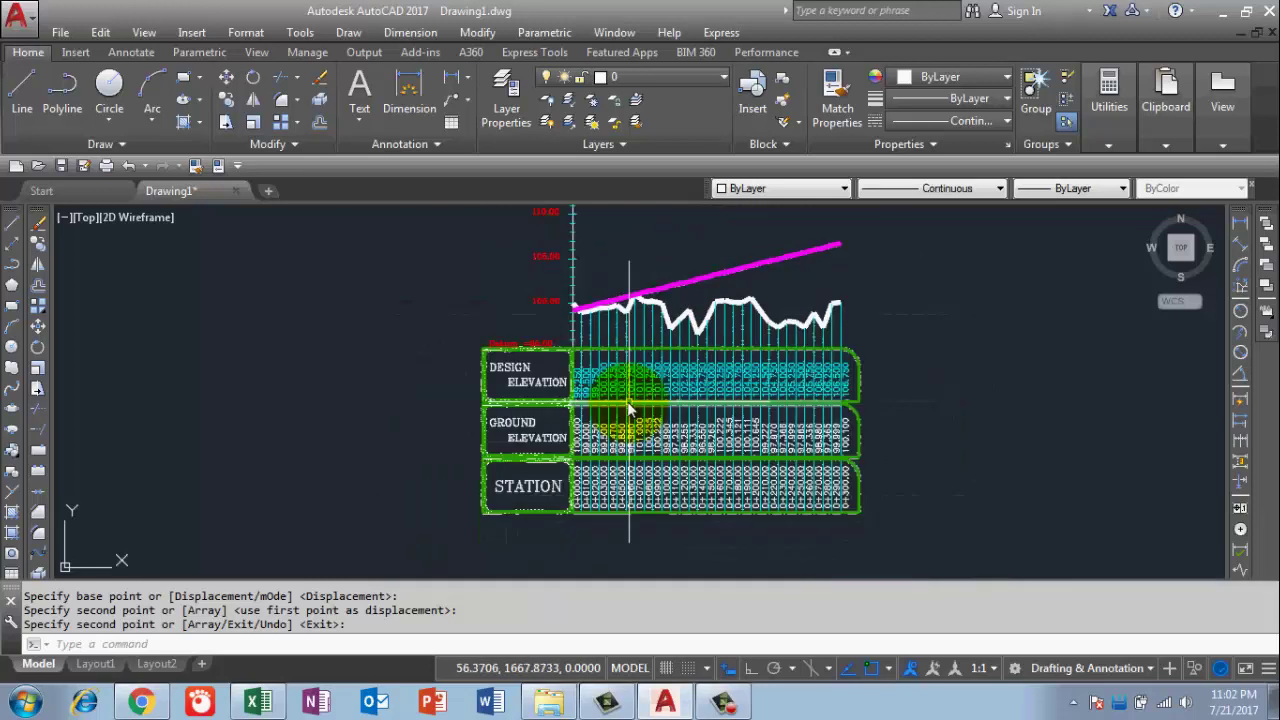
pyautogui.scroll(-2, 629, 465)
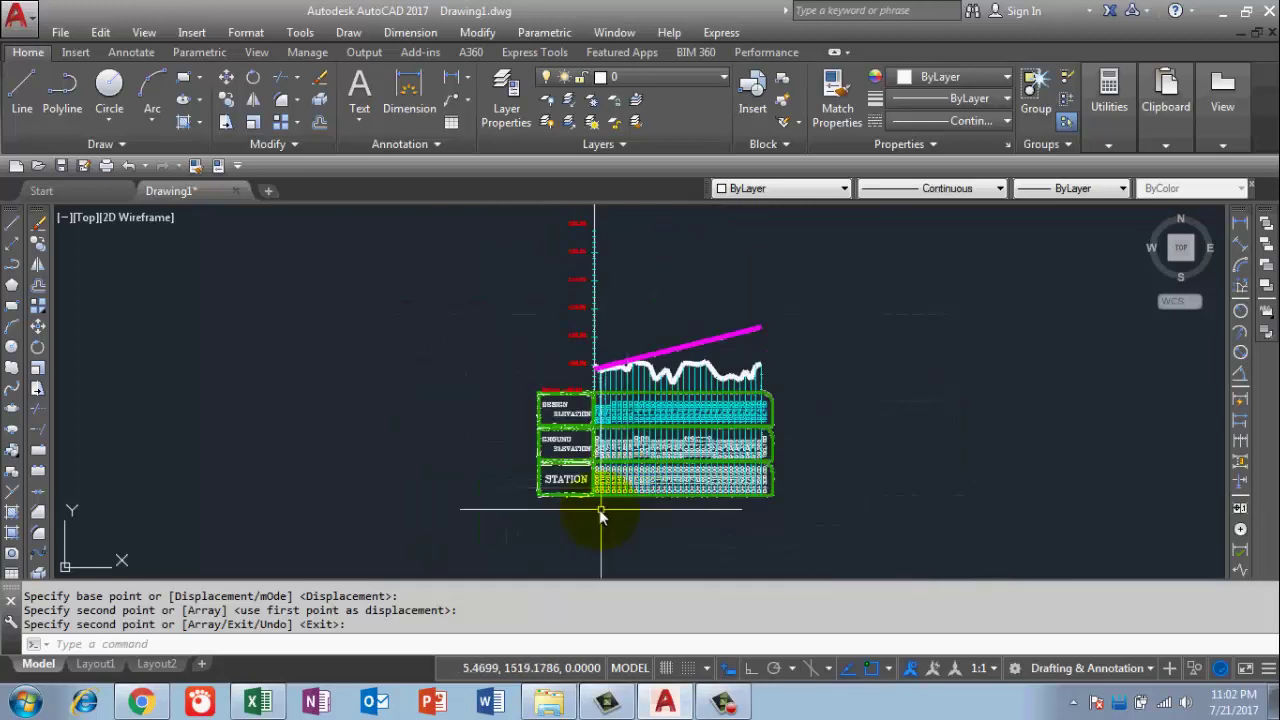
# - From the YouTube channel page in Chrome, open the Videos section in a new tab
pyautogui.click(139, 703)
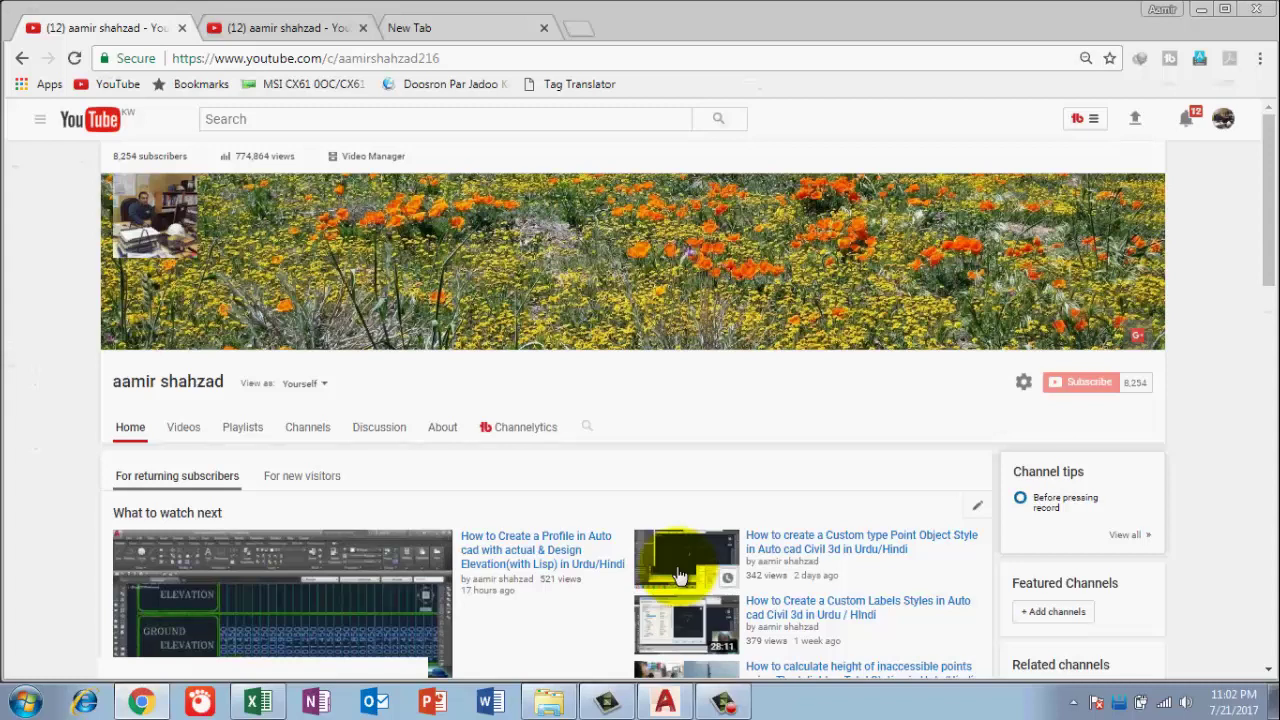
pyautogui.click(737, 565)
pyautogui.scroll(-1, 212, 358)
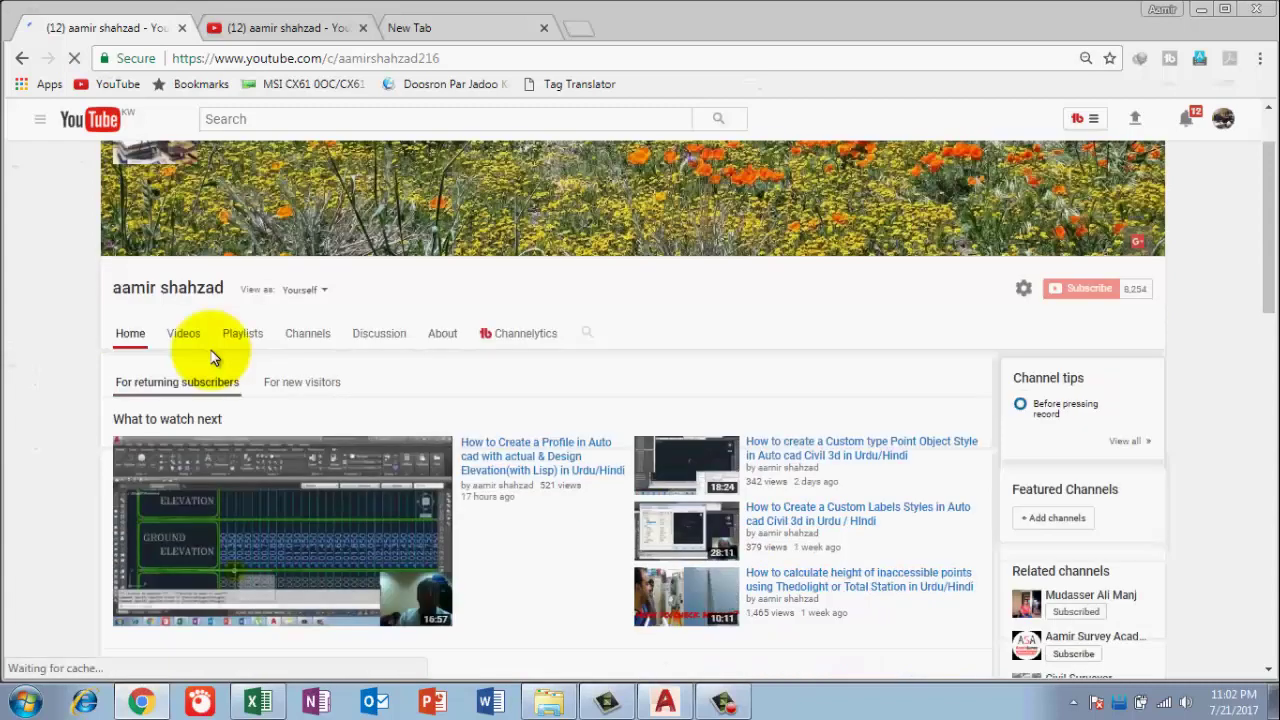
pyautogui.rightClick(184, 335)
pyautogui.click(235, 352)
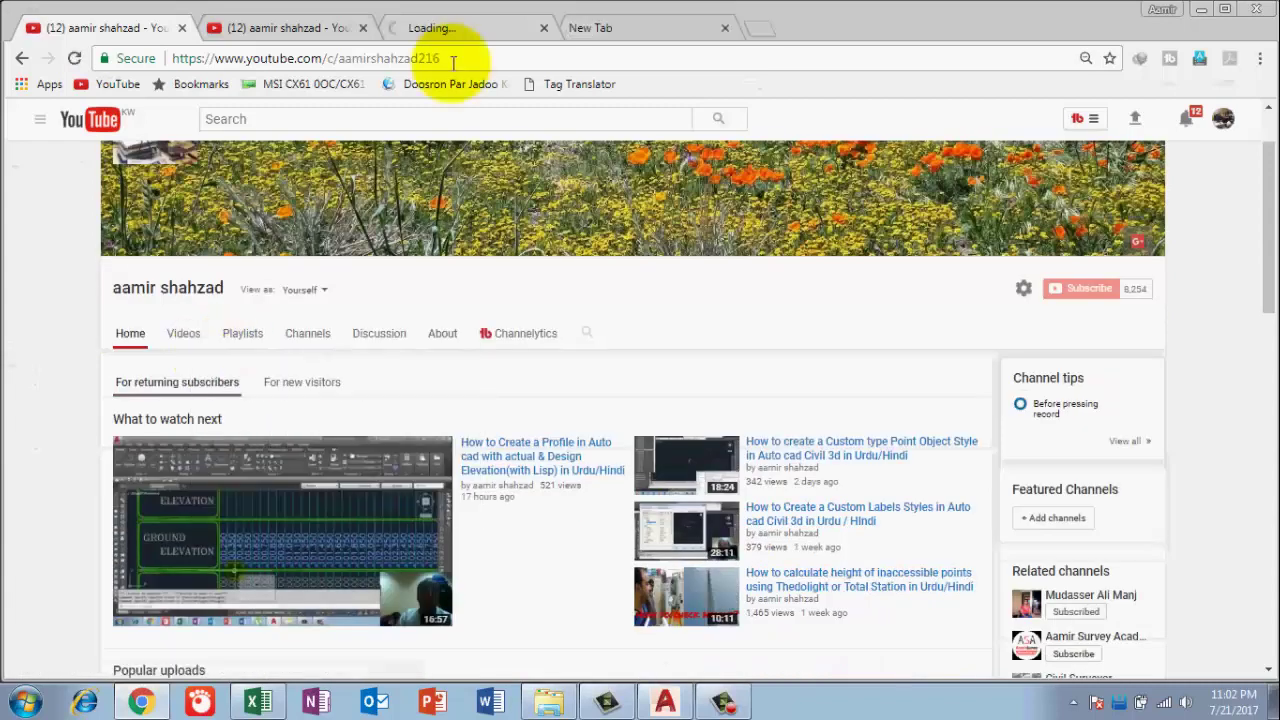
pyautogui.click(455, 24)
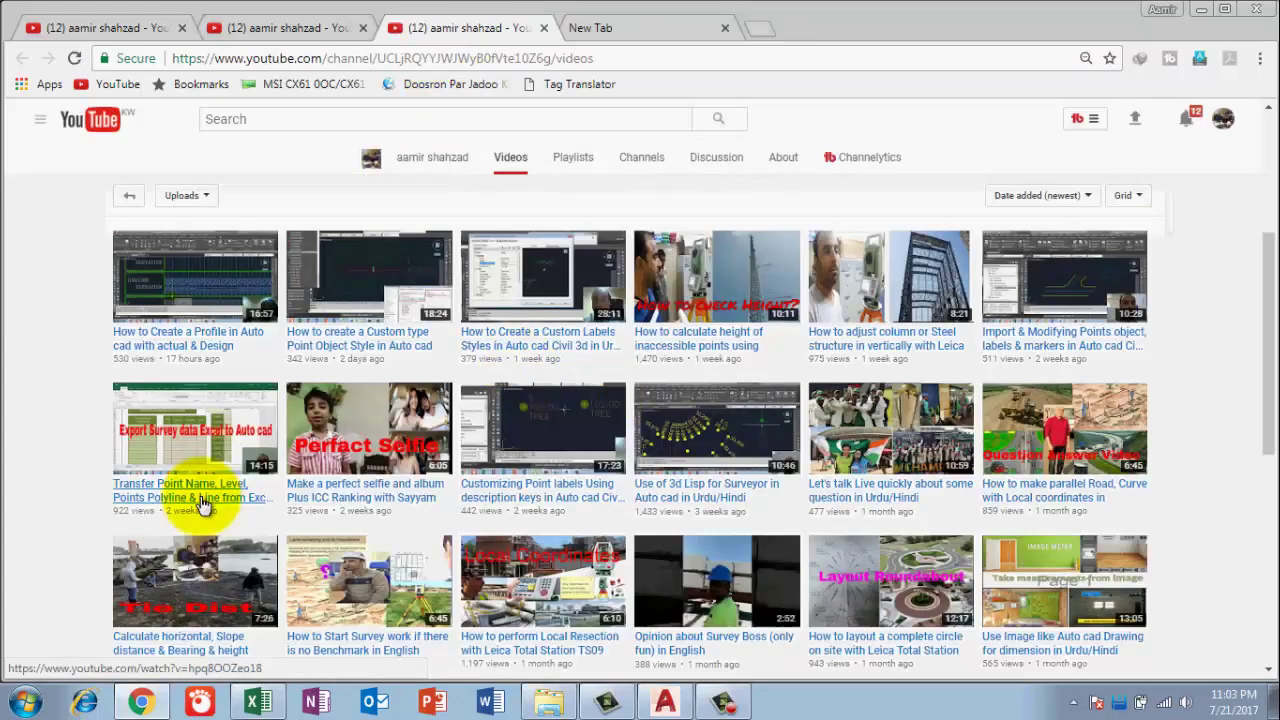
# - Open the Transfer Point Name, Level, Points Polyline & Line video in a new tab and play it
pyautogui.rightClick(234, 492)
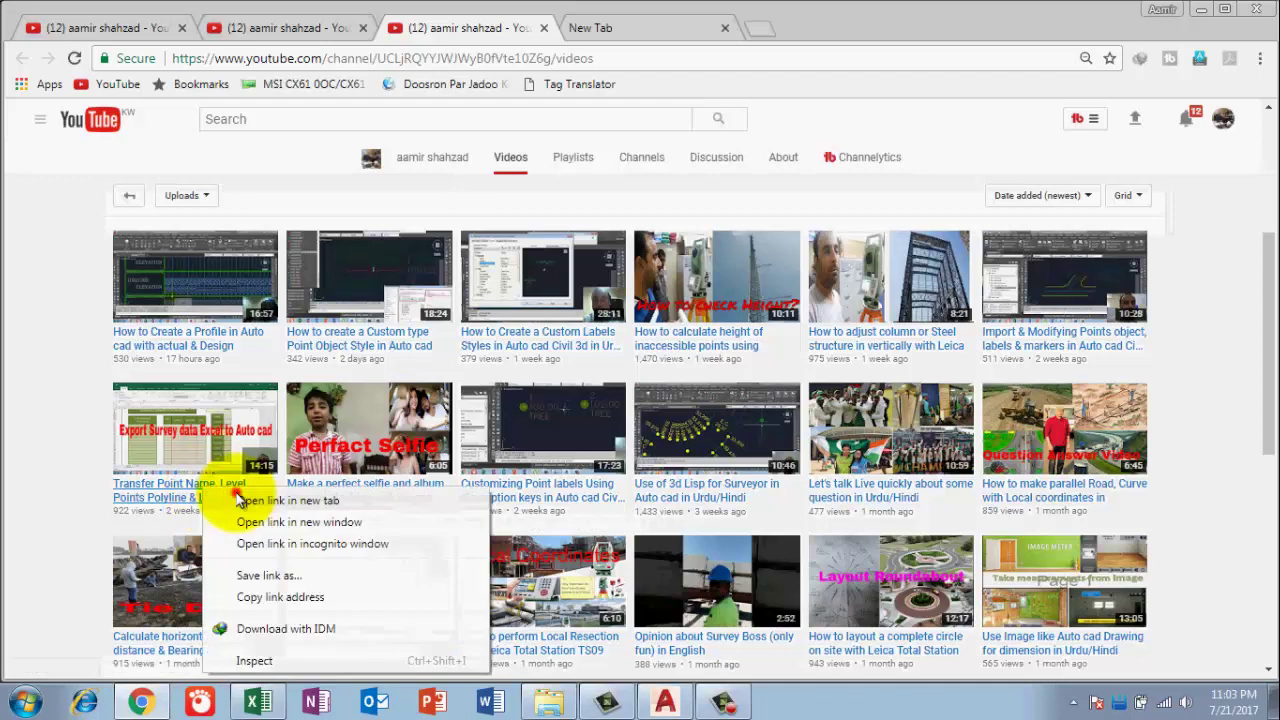
pyautogui.click(240, 500)
pyautogui.click(617, 31)
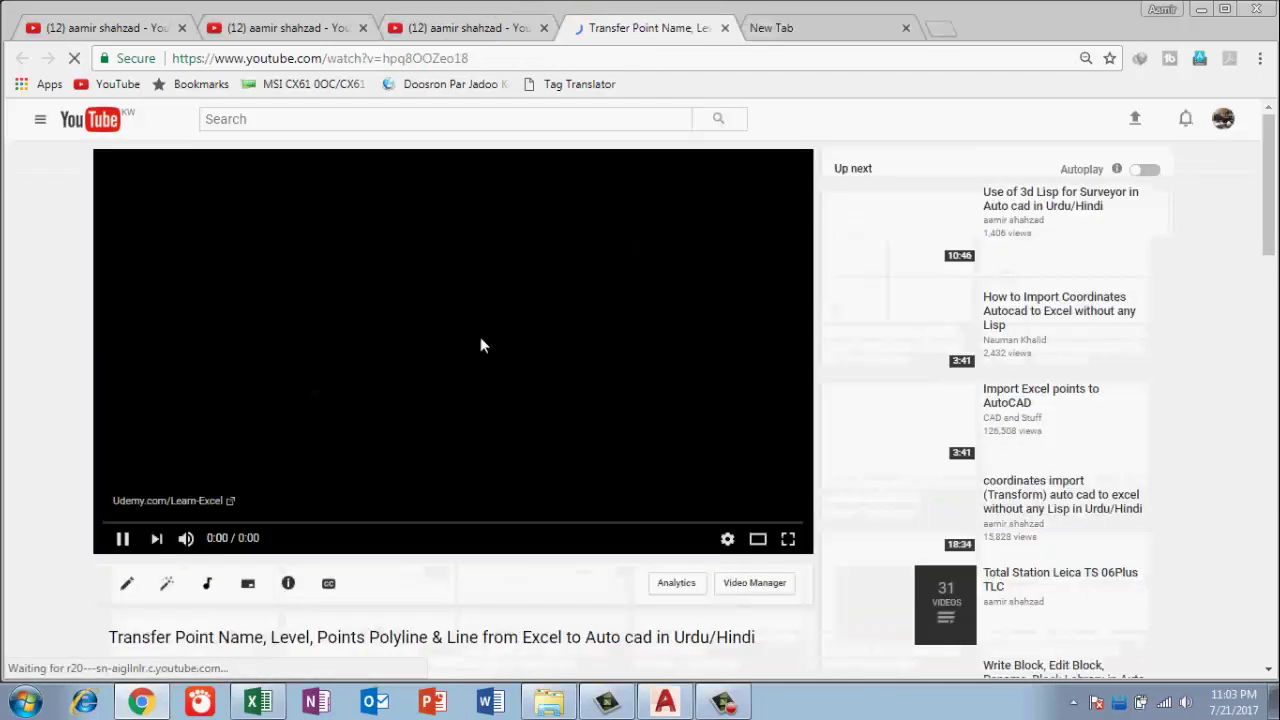
pyautogui.click(122, 540)
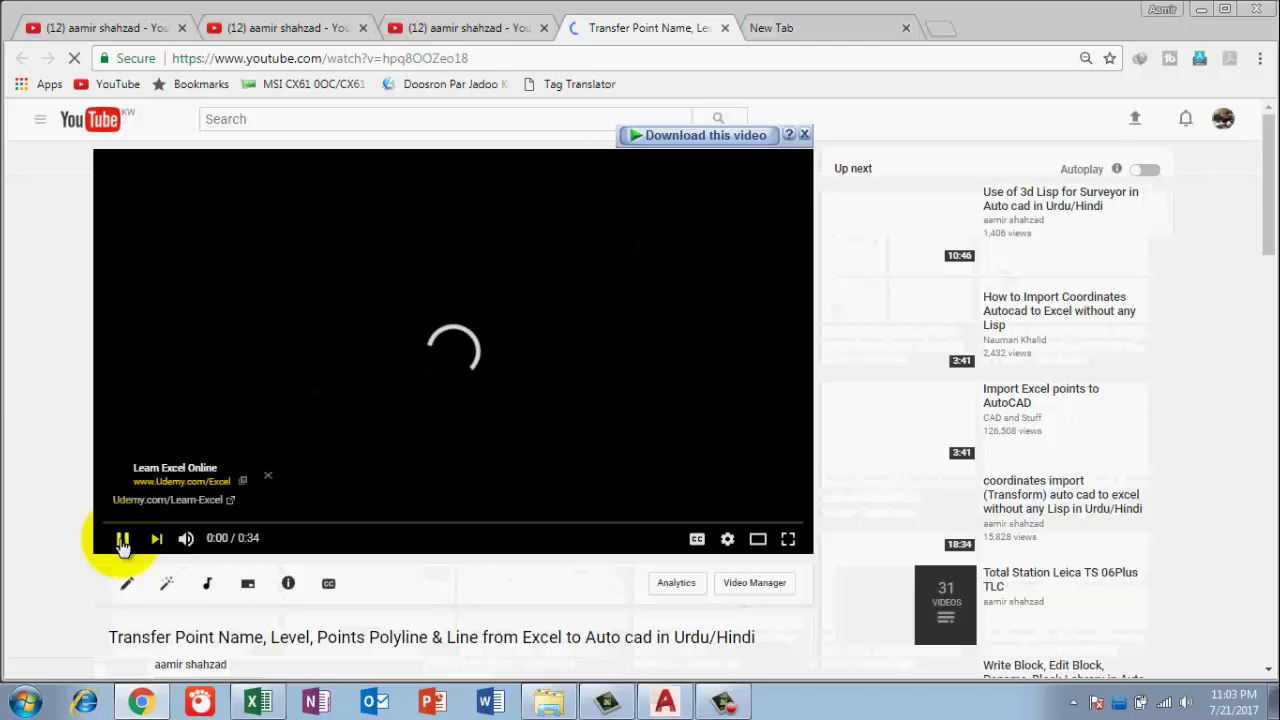
# - Expand the video description showing the Excel file download link, then return to the channel home tab
pyautogui.scroll(-3, 250, 480)
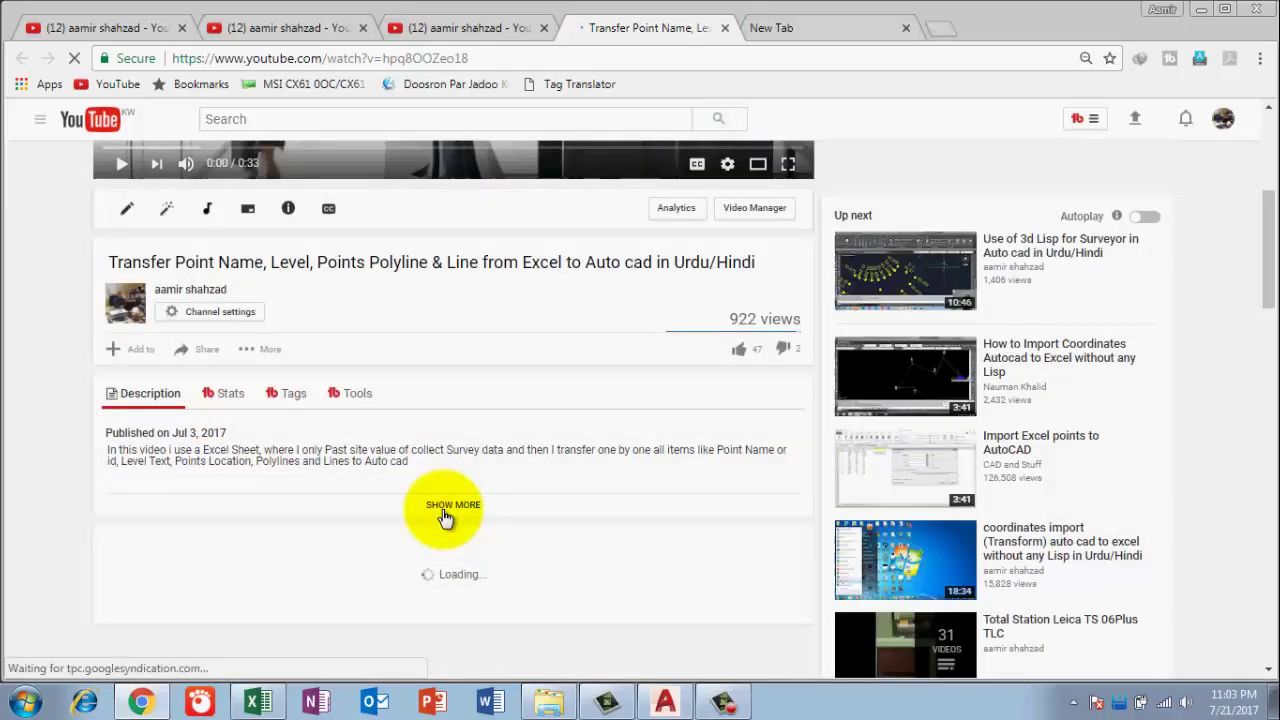
pyautogui.click(445, 508)
pyautogui.scroll(-2, 247, 328)
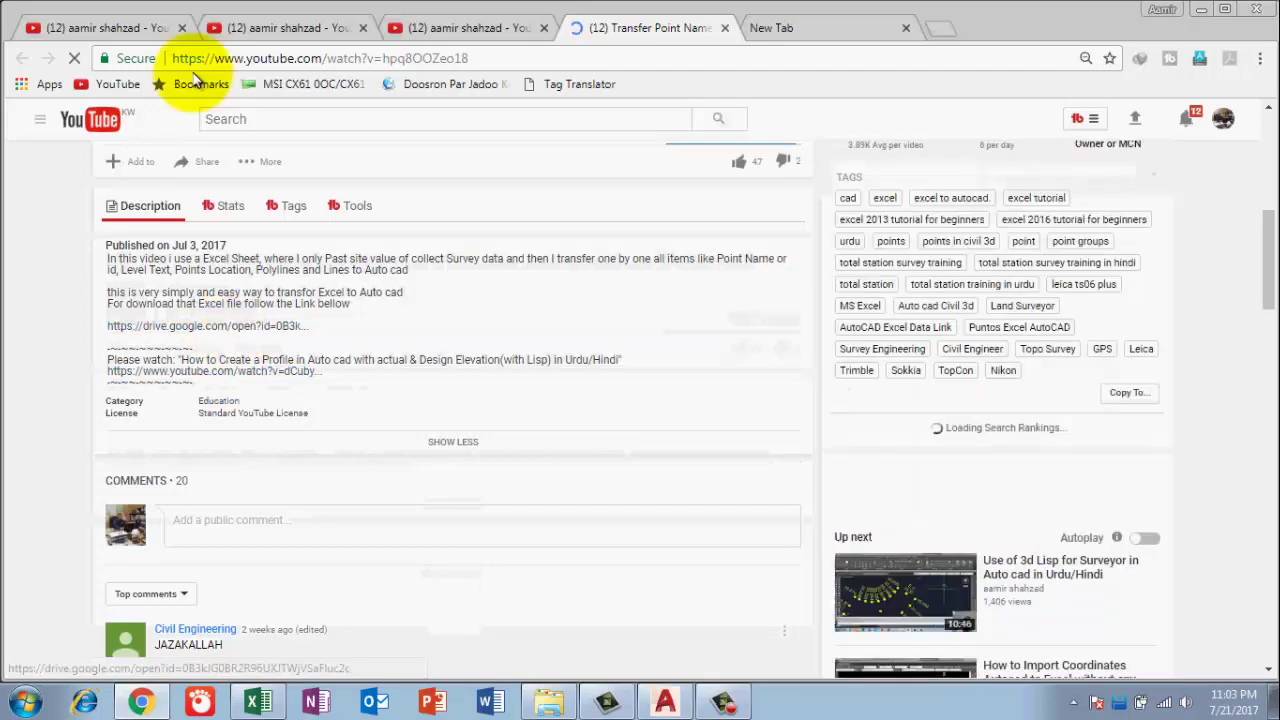
pyautogui.click(140, 33)
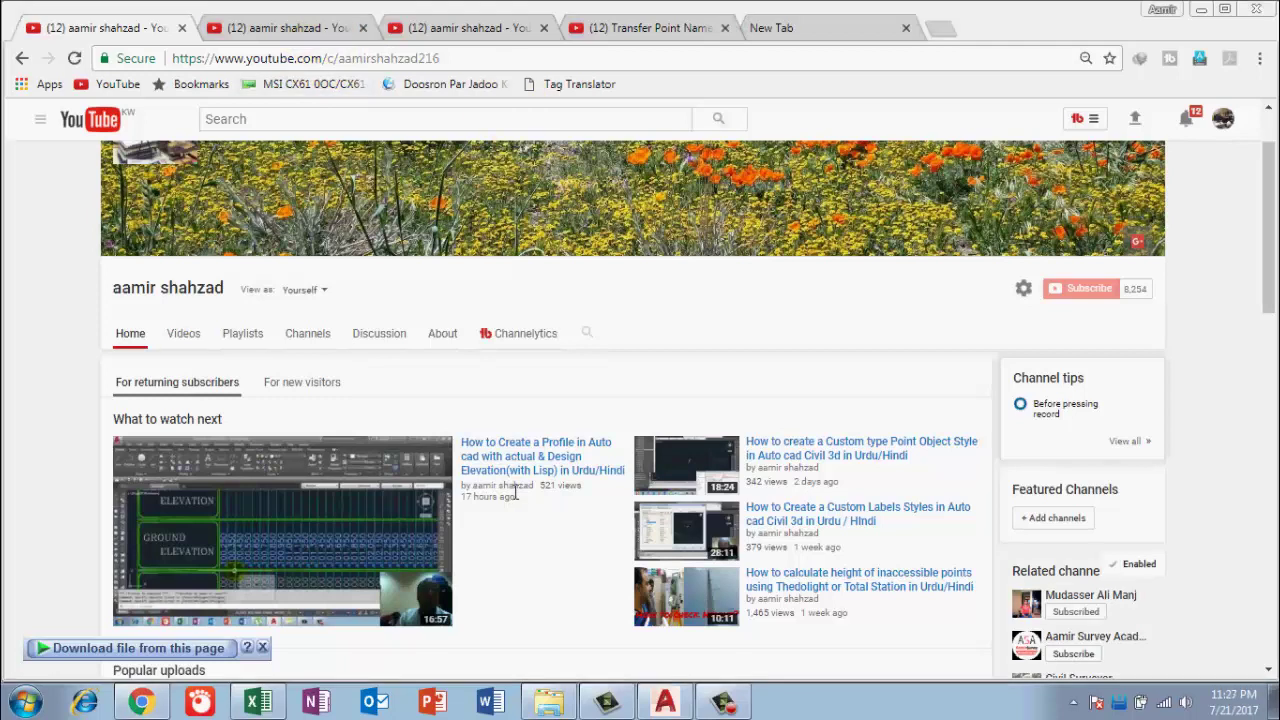
# - Go from the featured video to the channel page and show its Playlists tab
pyautogui.click(518, 487)
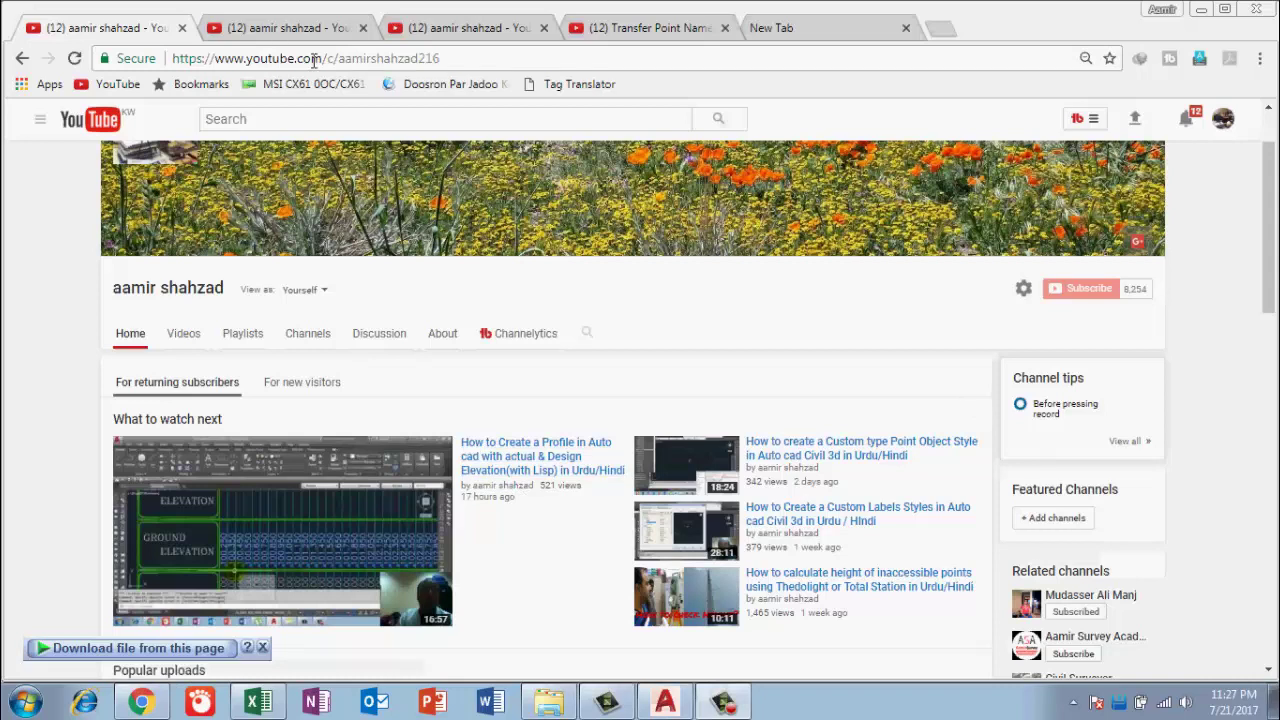
pyautogui.click(238, 340)
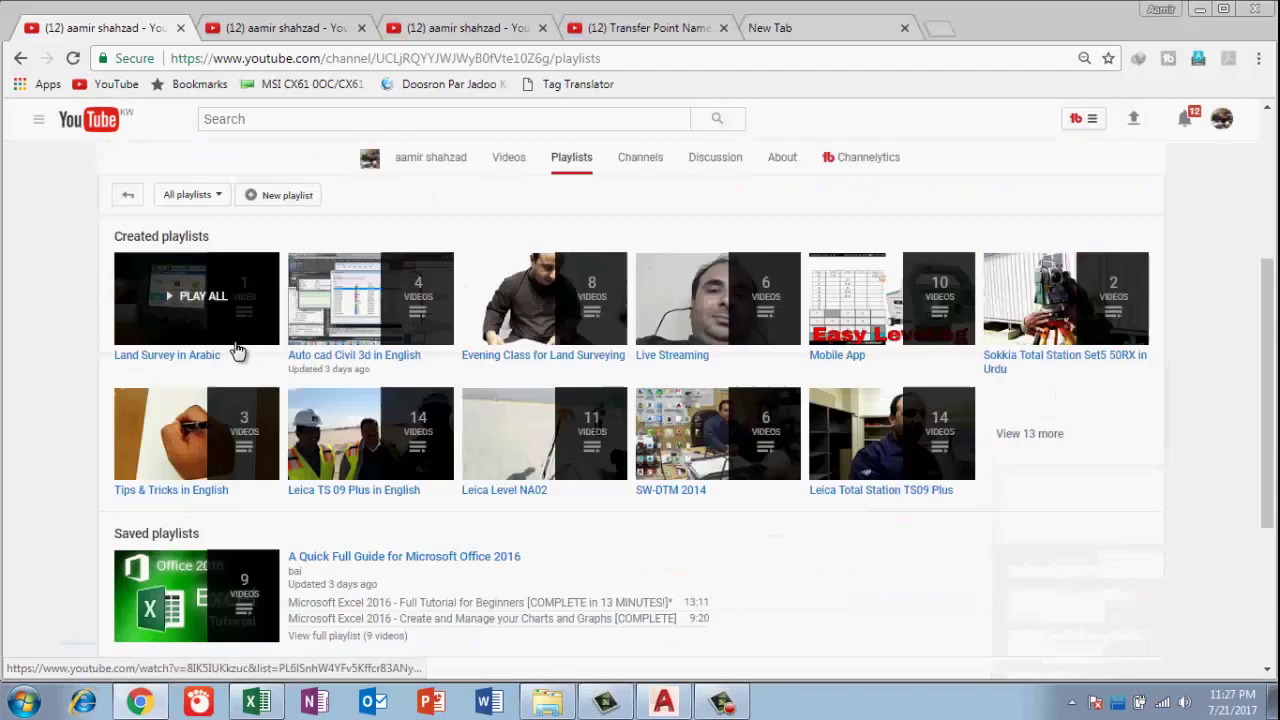